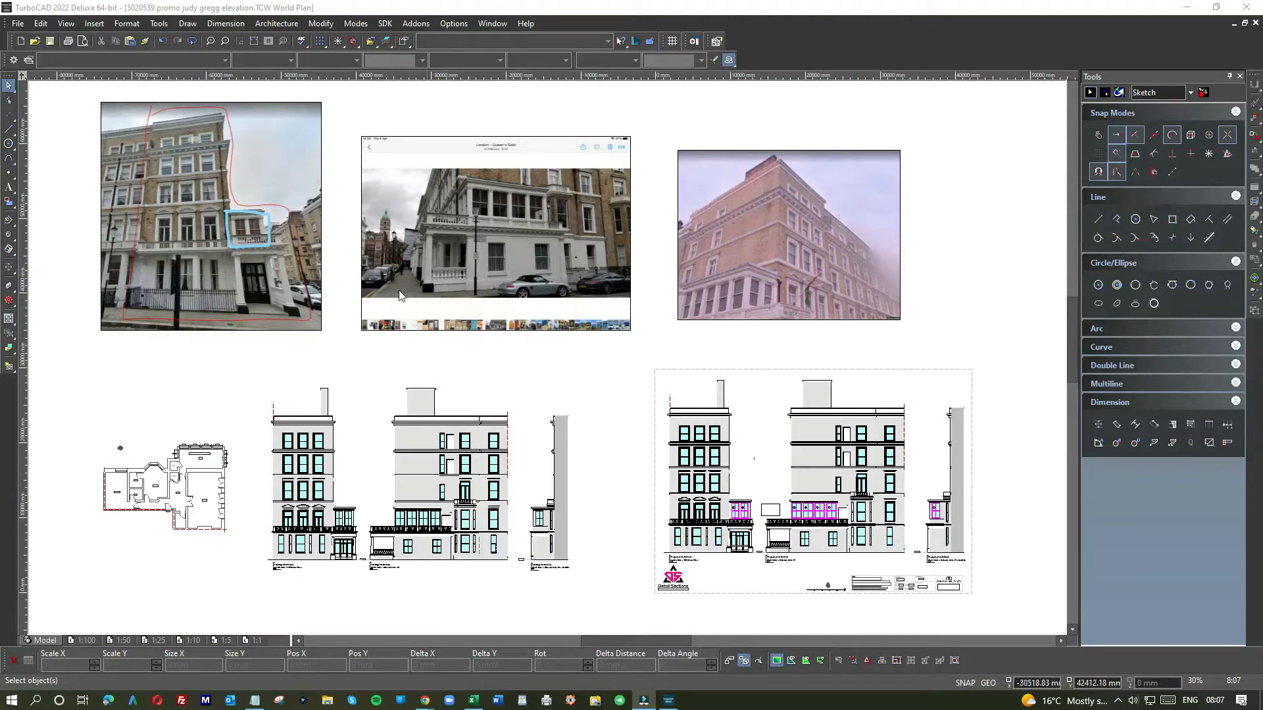
Step: Examine the street photos of the corner building, focusing on the blue-outlined window extension above the entrance portico
{"action": "scroll", "coordinate": [200, 217], "scroll_direction": "up", "scroll_amount": 2}
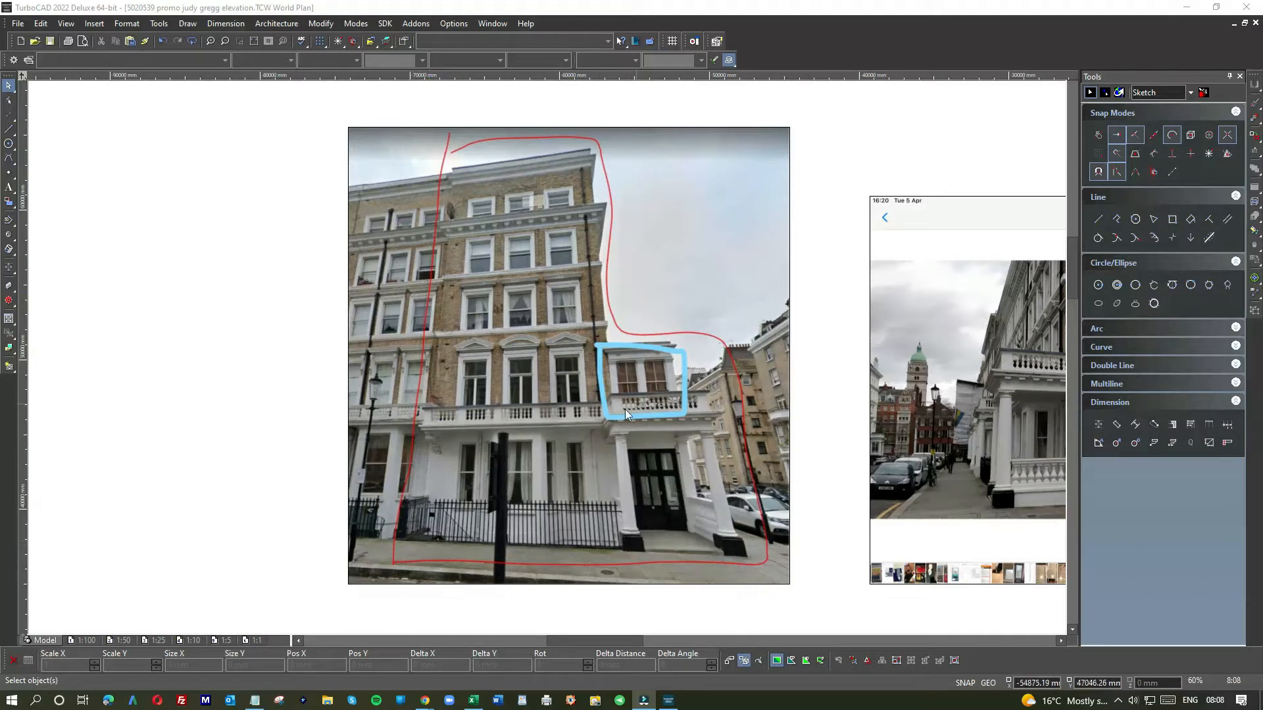
{"action": "scroll", "coordinate": [677, 460], "scroll_direction": "down", "scroll_amount": 3}
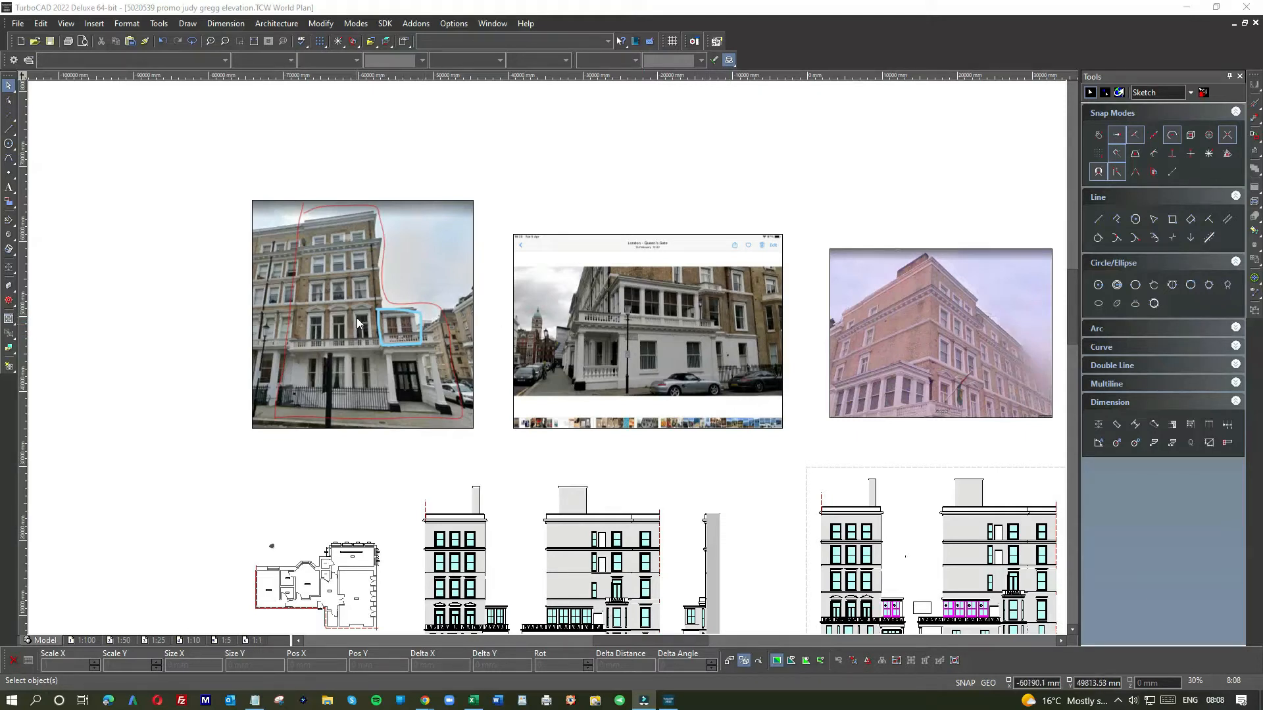
{"action": "scroll", "coordinate": [367, 314], "scroll_direction": "up", "scroll_amount": 2}
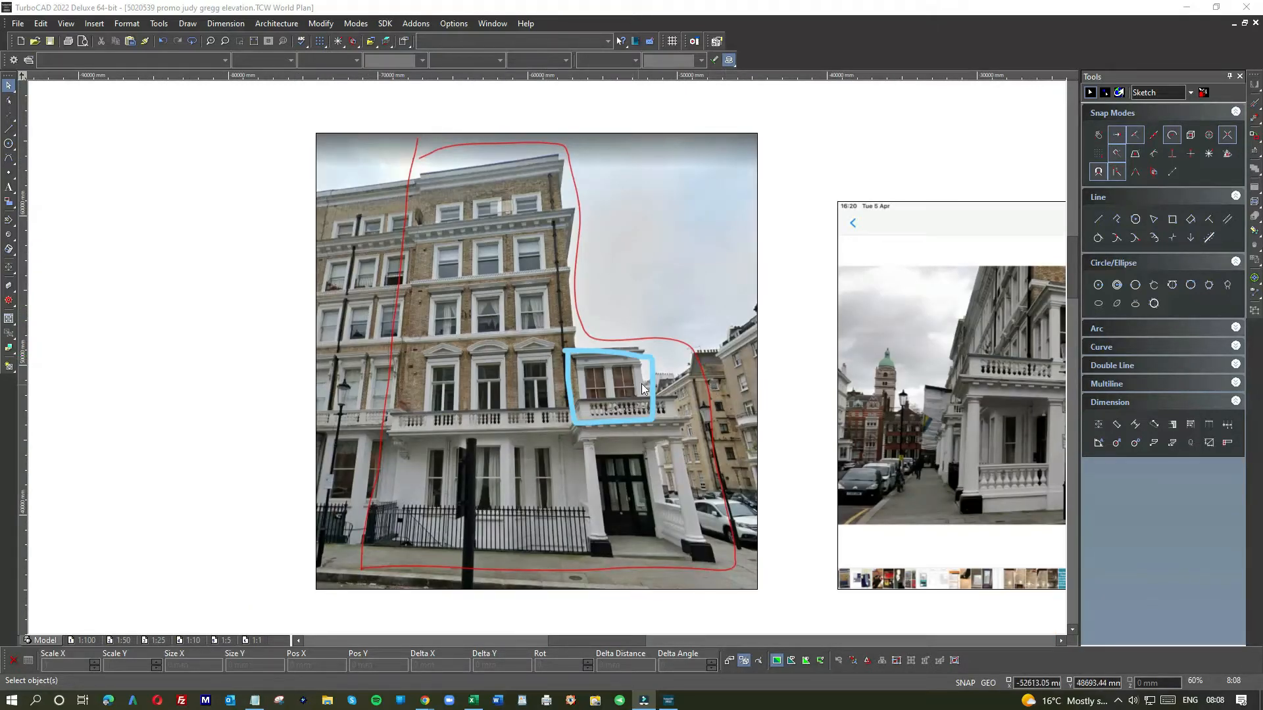
{"action": "scroll", "coordinate": [633, 366], "scroll_direction": "up", "scroll_amount": 2}
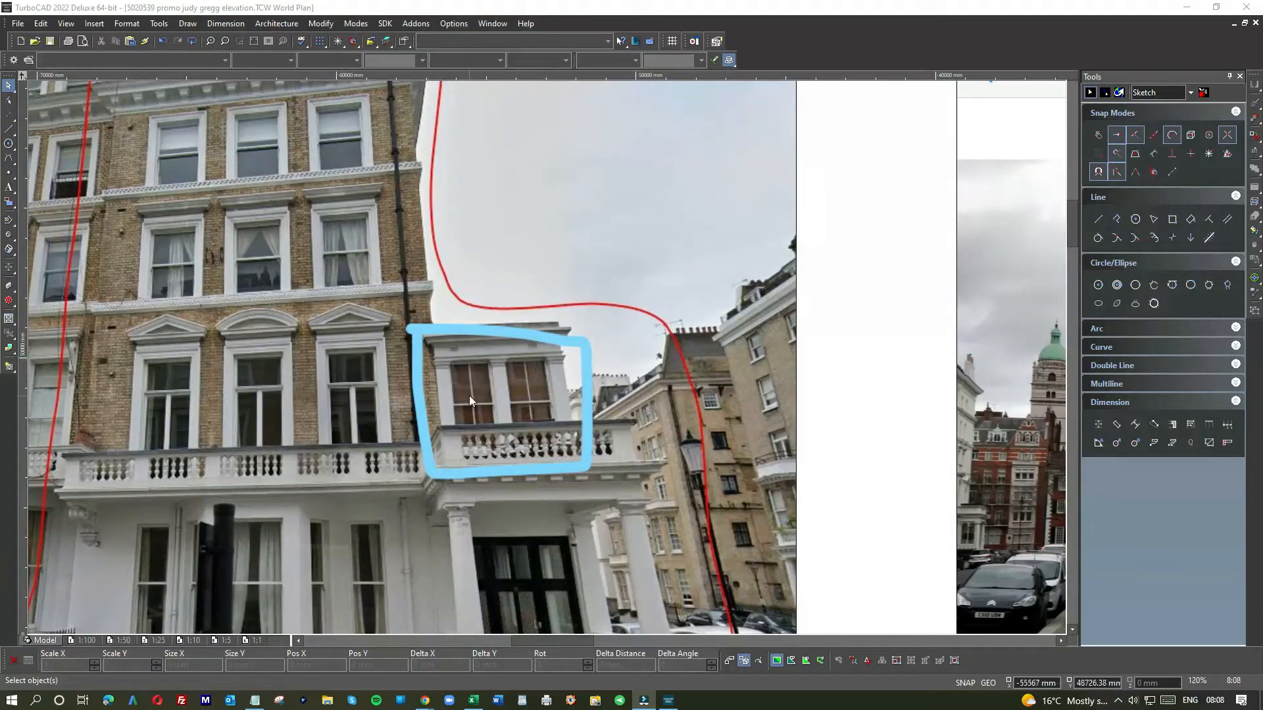
{"action": "scroll", "coordinate": [550, 362], "scroll_direction": "down", "scroll_amount": 2}
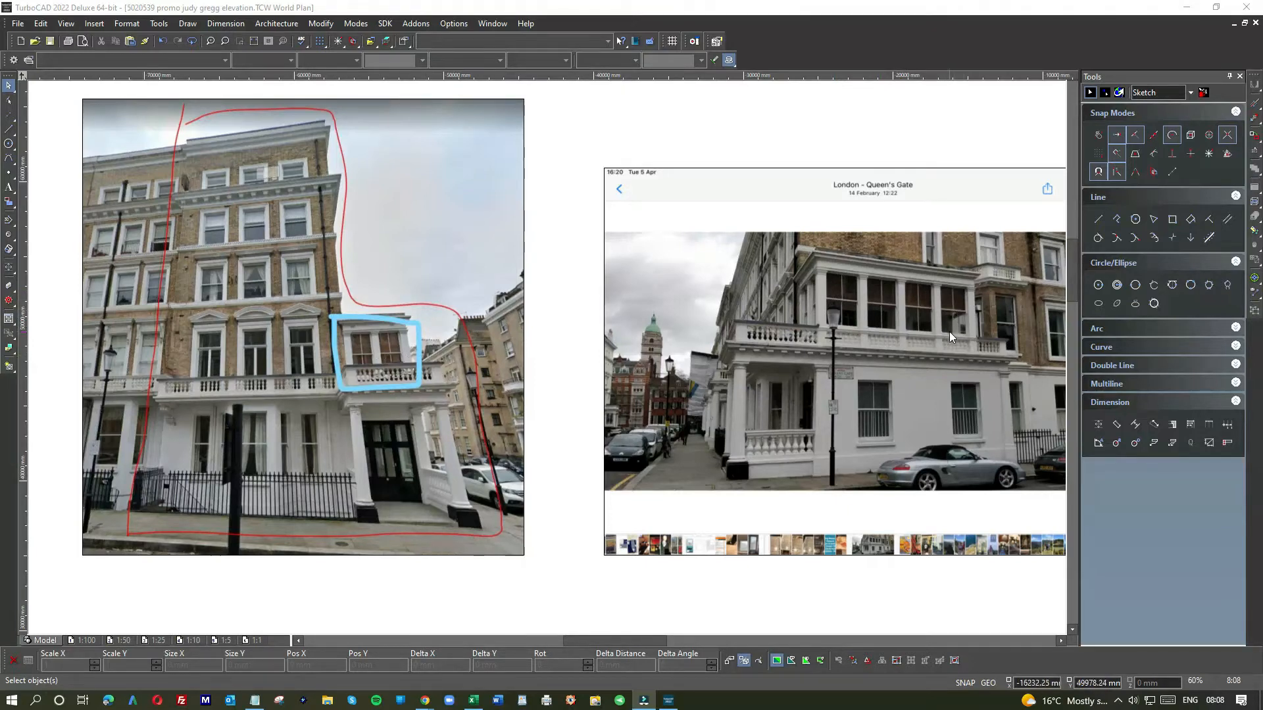
{"action": "scroll", "coordinate": [949, 332], "scroll_direction": "down", "scroll_amount": 2}
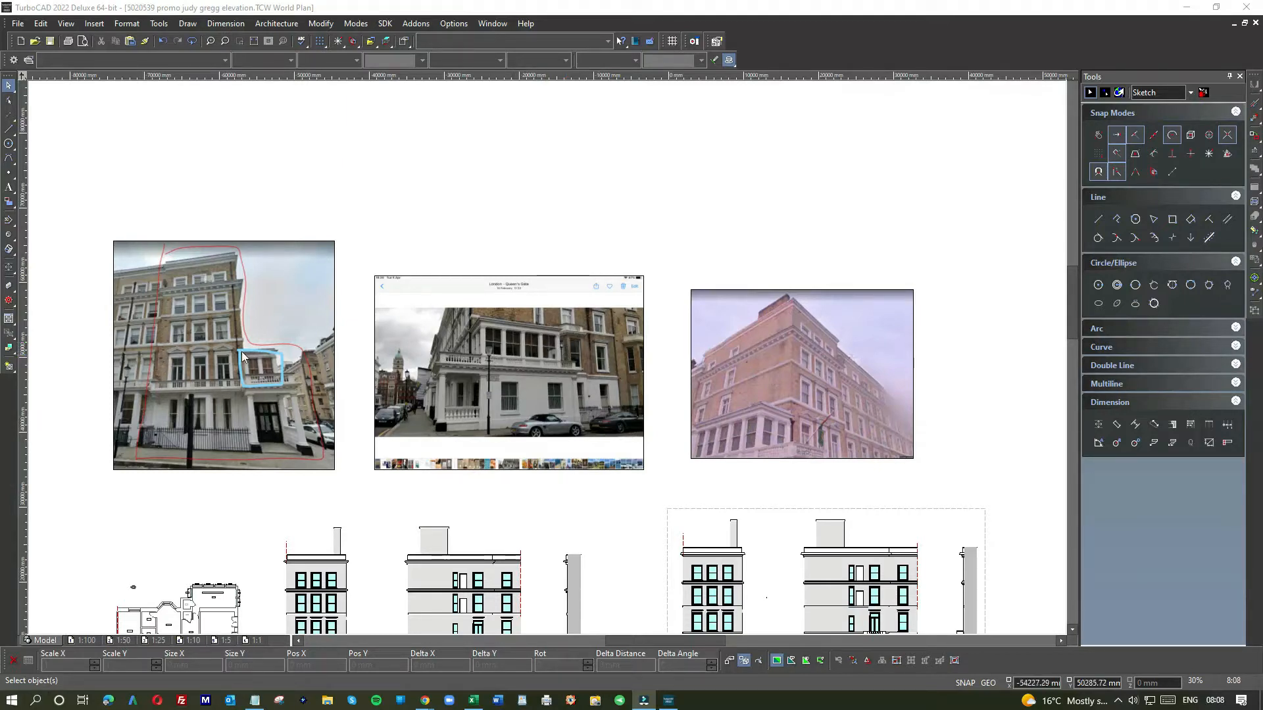
{"action": "scroll", "coordinate": [221, 324], "scroll_direction": "down", "scroll_amount": 2}
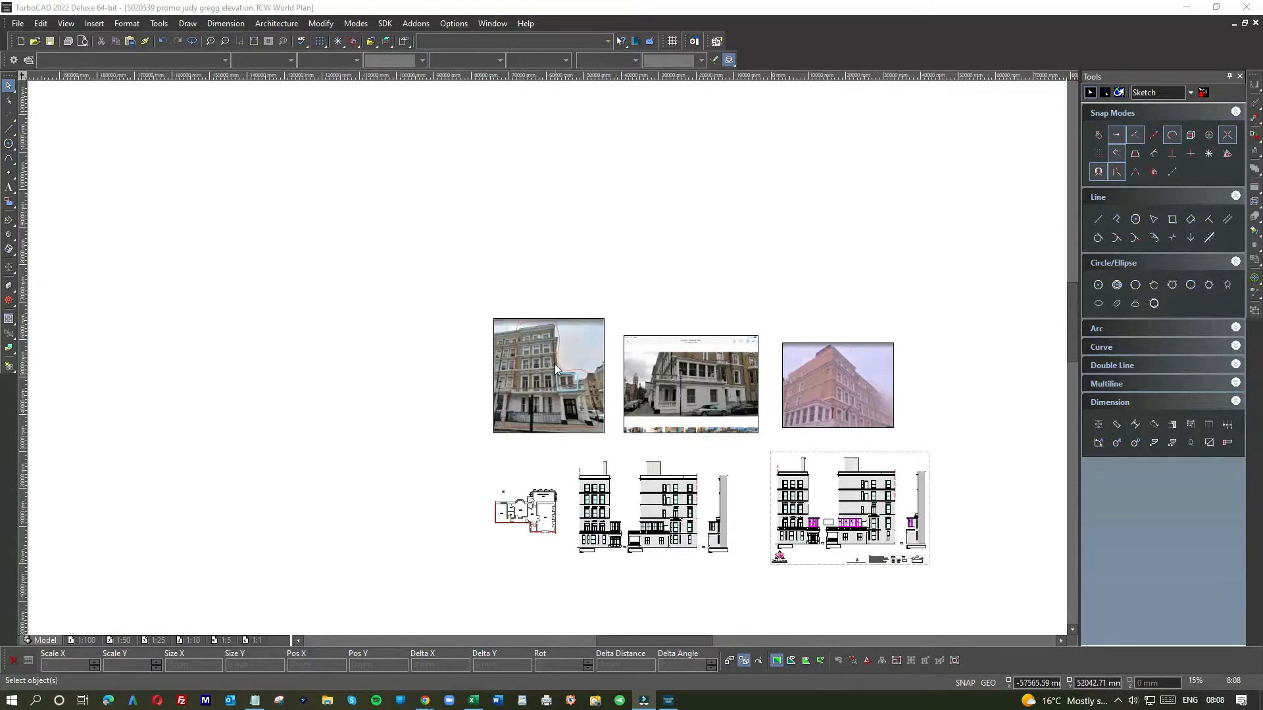
{"action": "scroll", "coordinate": [554, 363], "scroll_direction": "up", "scroll_amount": 2}
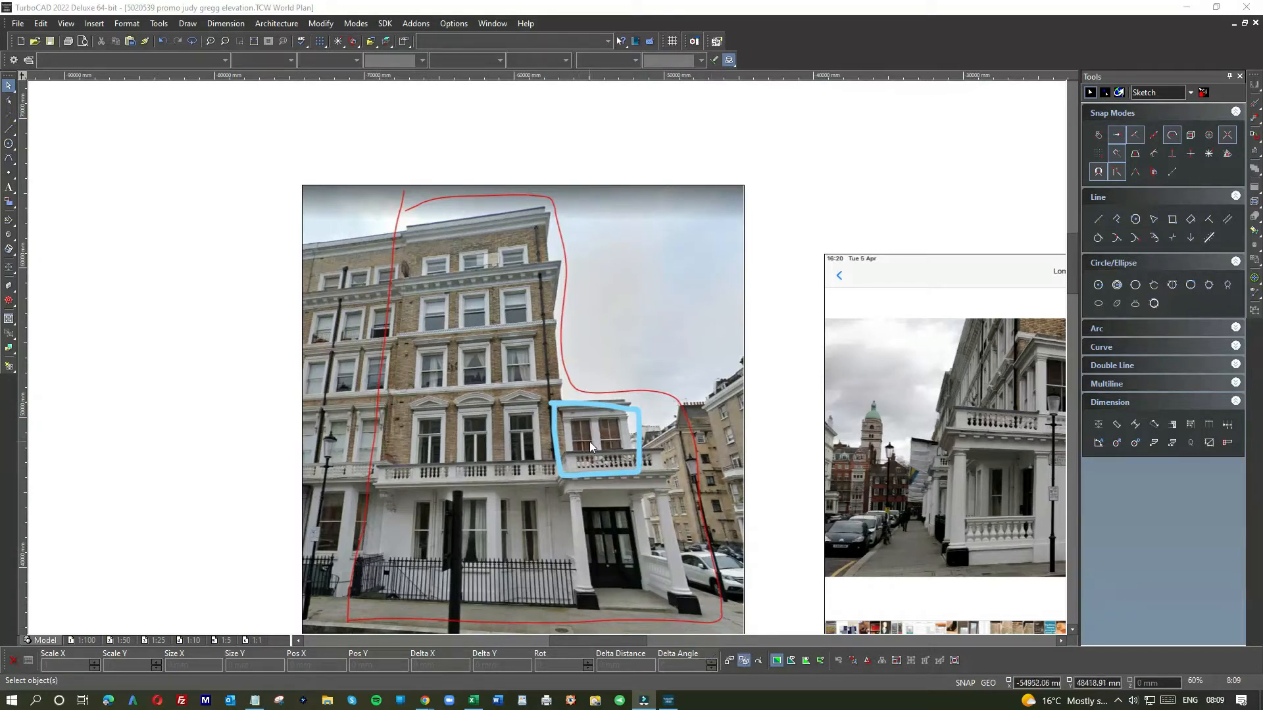
{"action": "scroll", "coordinate": [578, 433], "scroll_direction": "up", "scroll_amount": 5}
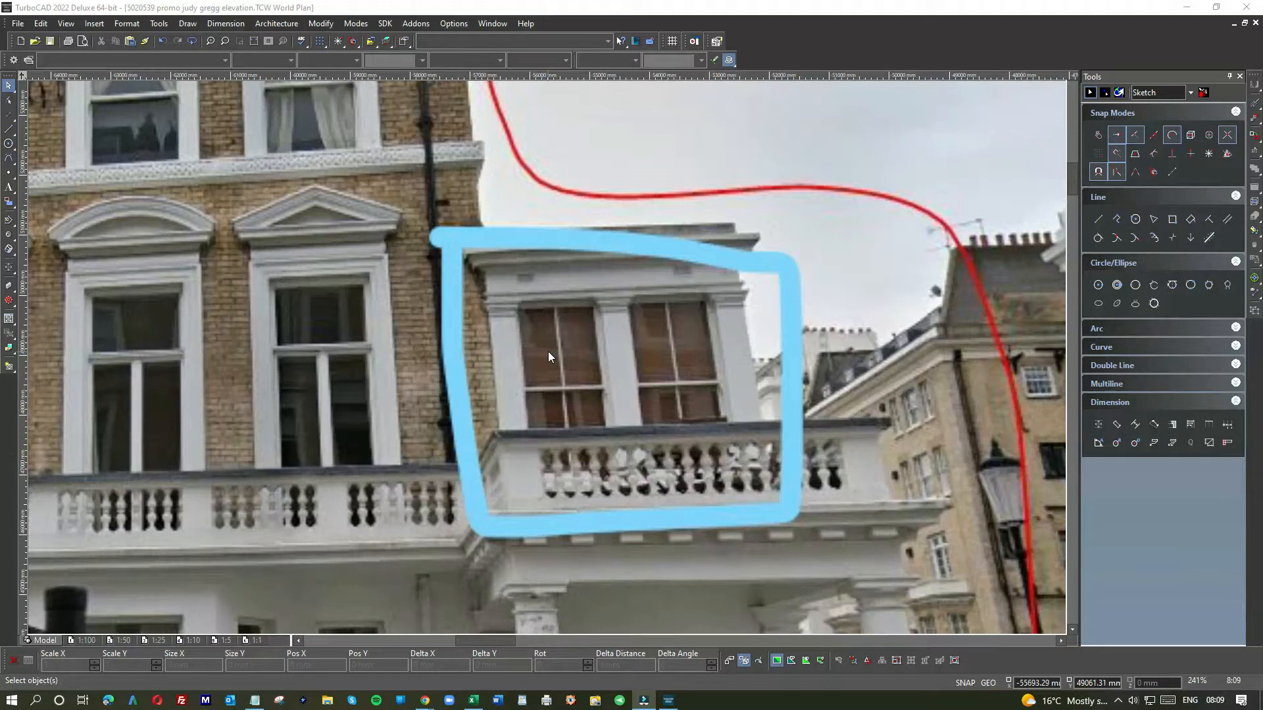
{"action": "scroll", "coordinate": [546, 345], "scroll_direction": "down", "scroll_amount": 3}
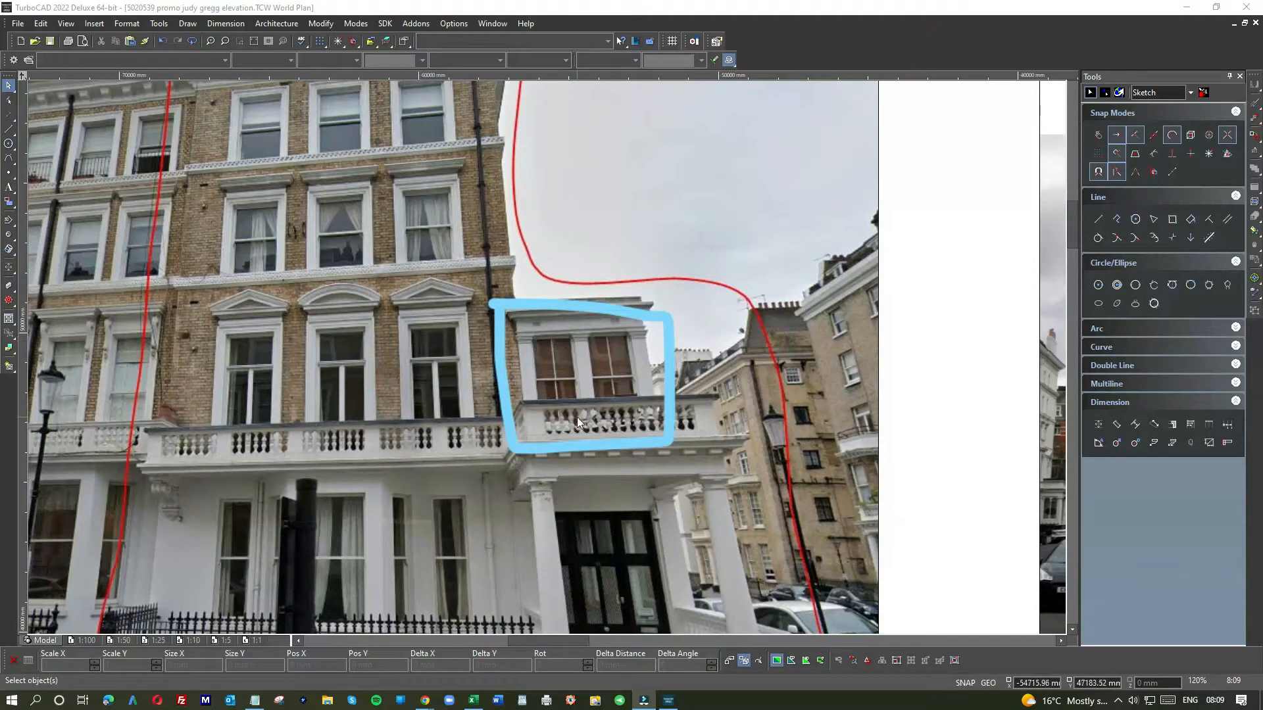
{"action": "scroll", "coordinate": [554, 396], "scroll_direction": "down", "scroll_amount": 2}
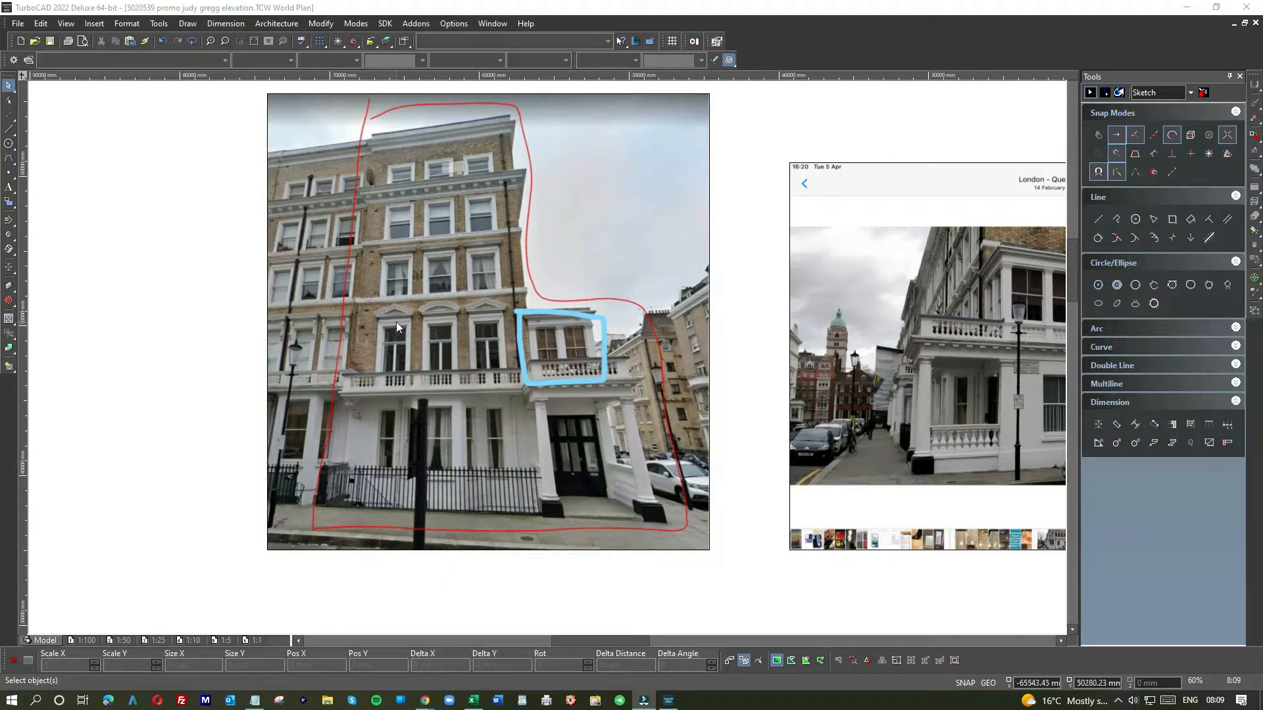
Step: Examine the upper storeys in the red-outlined building photo, including the sash windows, brickwork, cornices and string courses
{"action": "scroll", "coordinate": [576, 373], "scroll_direction": "down", "scroll_amount": 2}
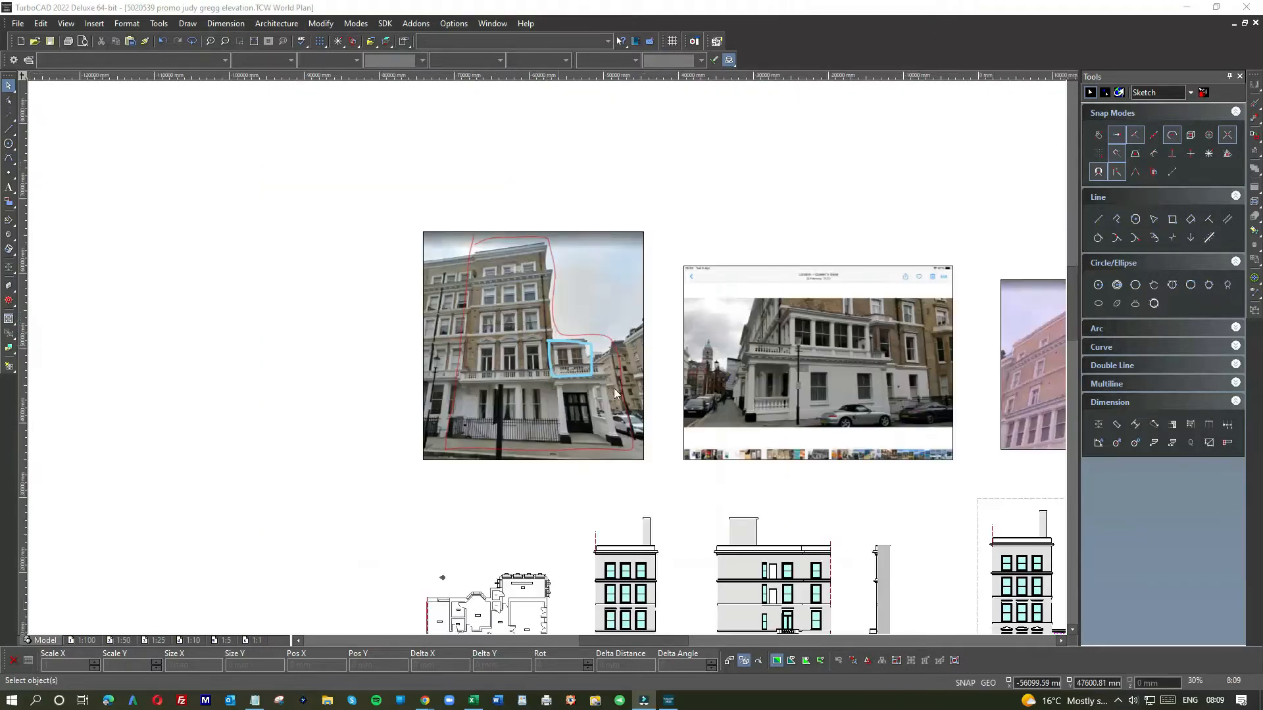
{"action": "scroll", "coordinate": [547, 357], "scroll_direction": "up", "scroll_amount": 3}
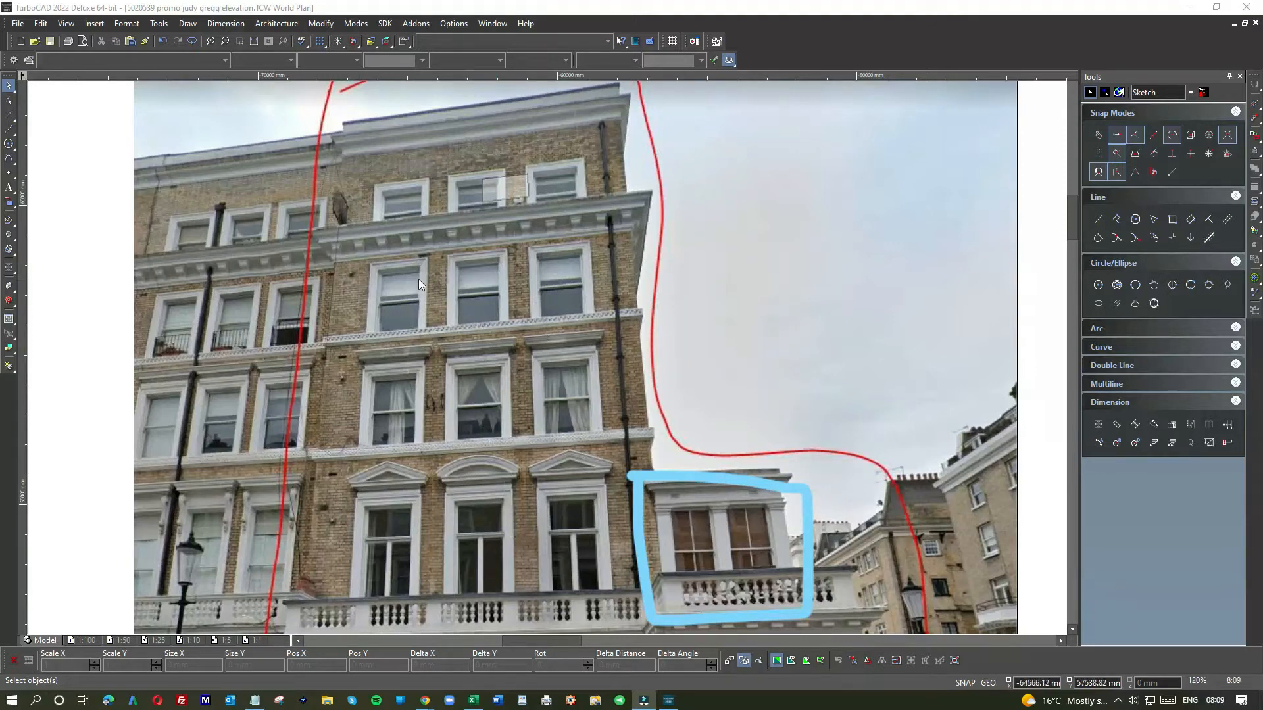
{"action": "scroll", "coordinate": [365, 274], "scroll_direction": "down", "scroll_amount": 2}
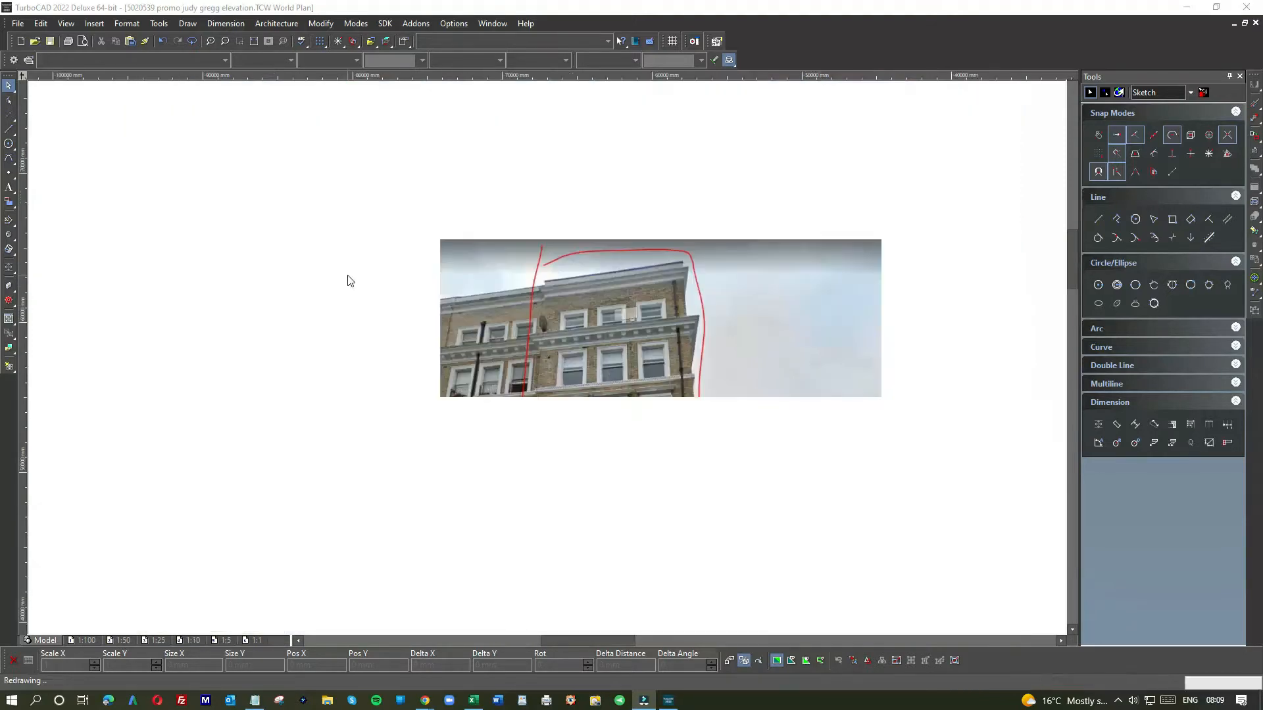
{"action": "scroll", "coordinate": [554, 368], "scroll_direction": "up", "scroll_amount": 4}
{"action": "scroll", "coordinate": [550, 363], "scroll_direction": "up", "scroll_amount": 2}
{"action": "scroll", "coordinate": [550, 363], "scroll_direction": "down", "scroll_amount": 2}
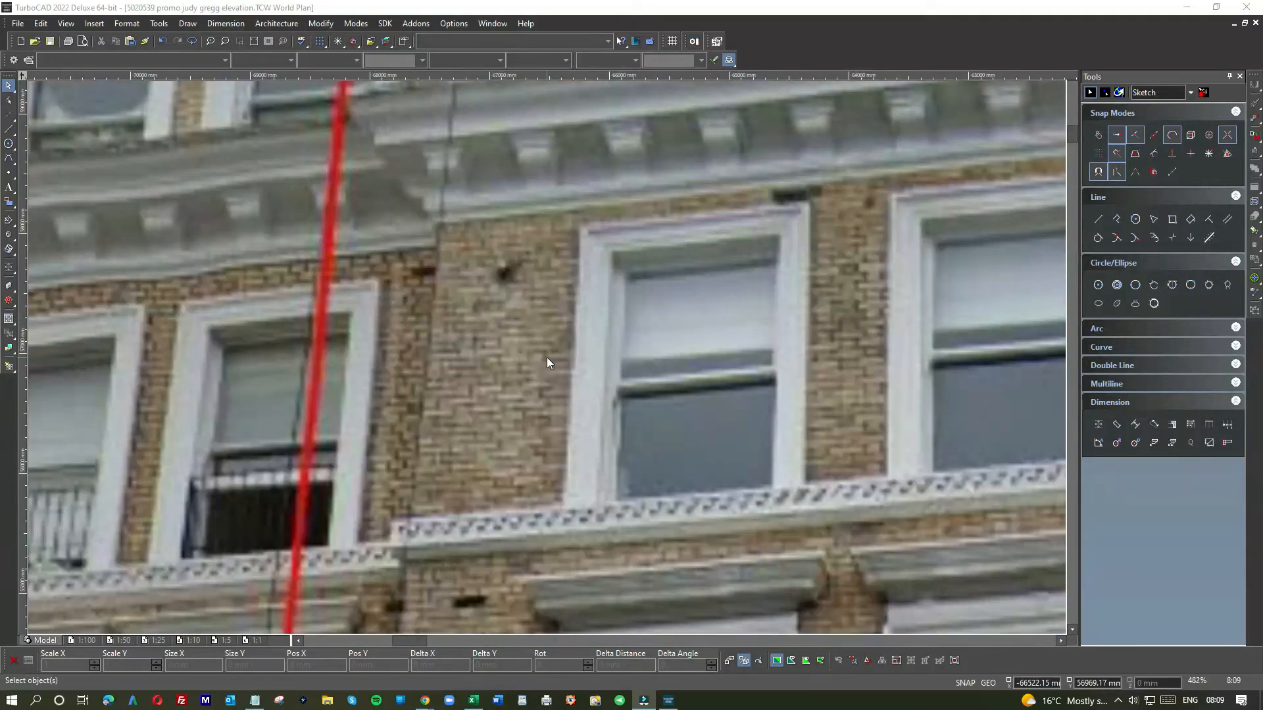
{"action": "scroll", "coordinate": [547, 358], "scroll_direction": "down", "scroll_amount": 2}
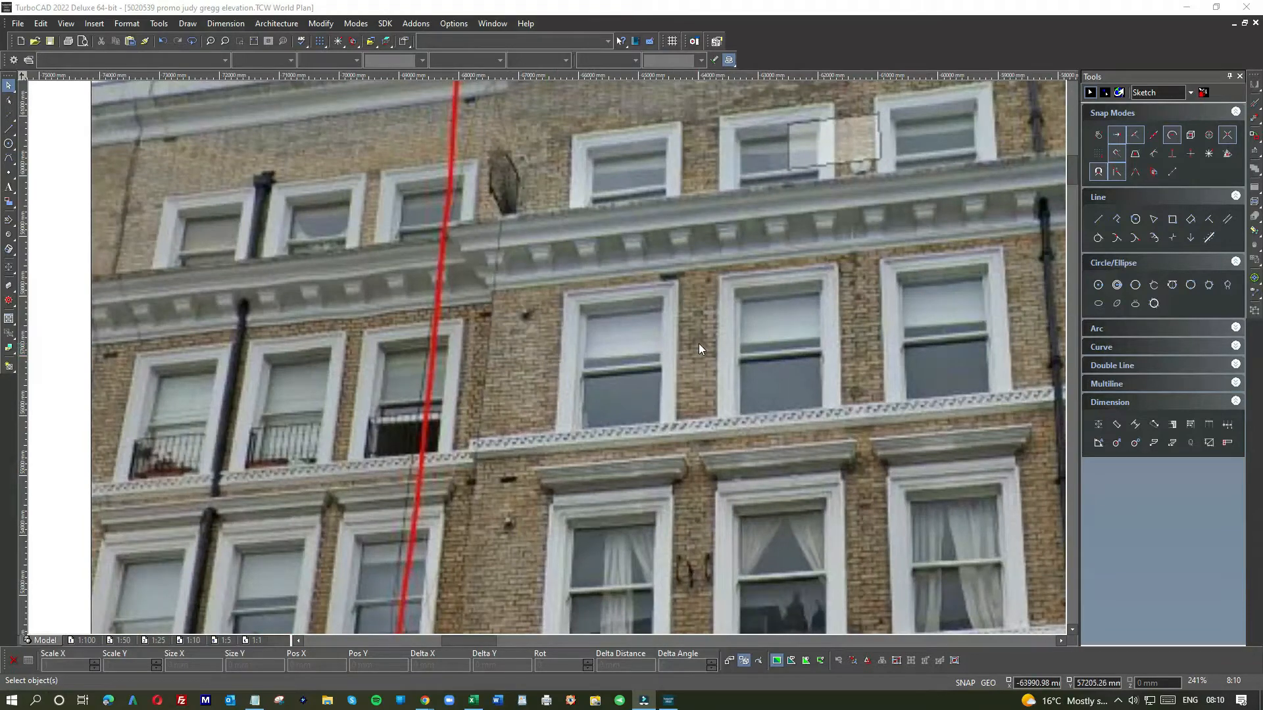
{"action": "scroll", "coordinate": [879, 484], "scroll_direction": "down", "scroll_amount": 2}
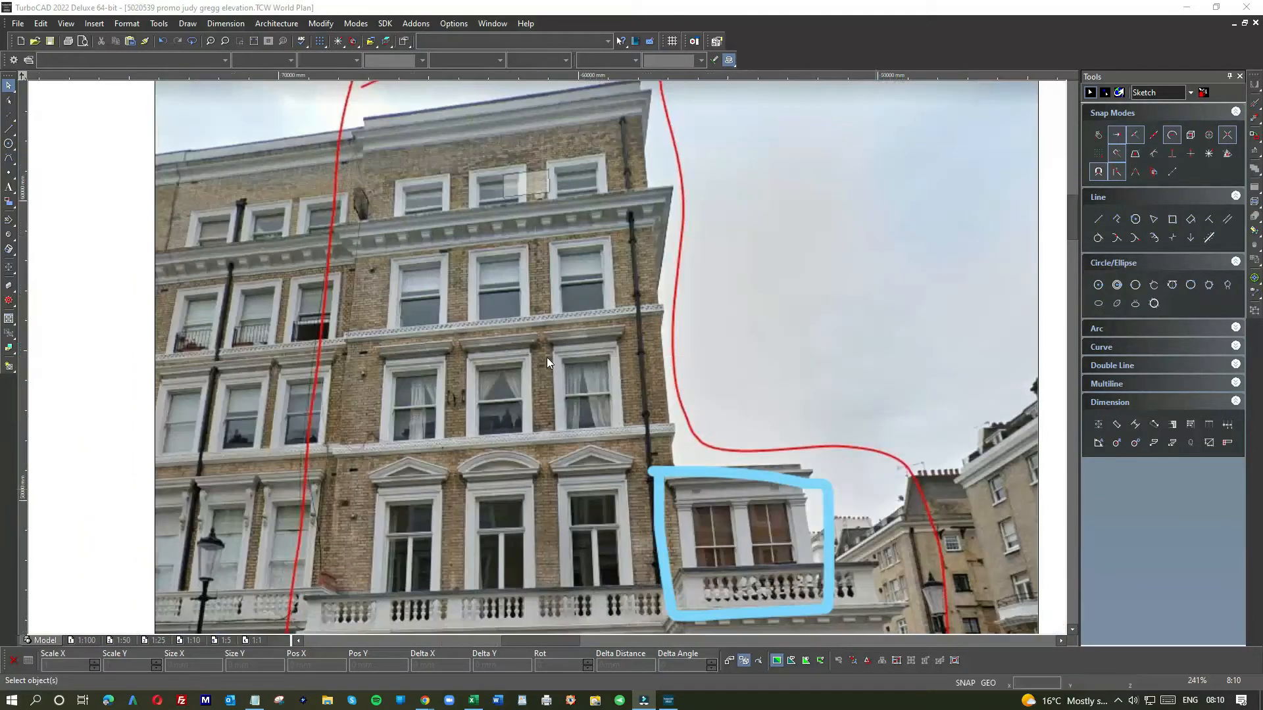
{"action": "scroll", "coordinate": [605, 413], "scroll_direction": "down", "scroll_amount": 2}
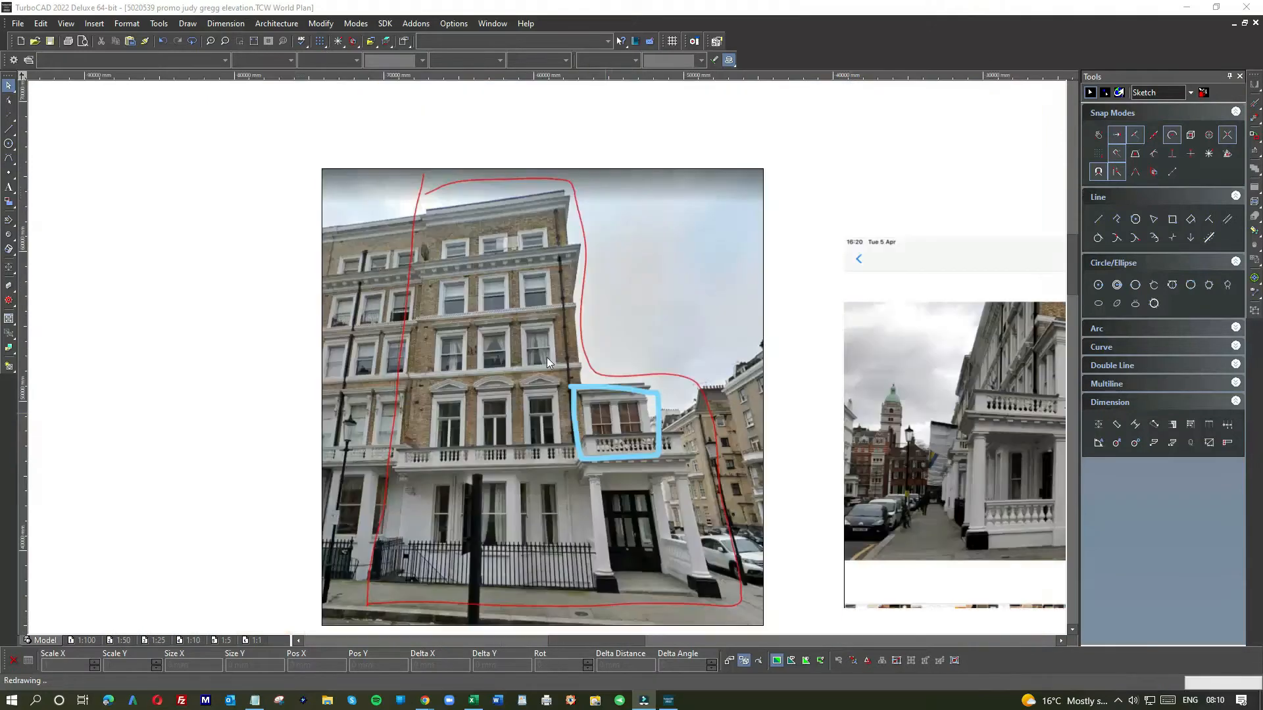
{"action": "scroll", "coordinate": [523, 345], "scroll_direction": "up", "scroll_amount": 6}
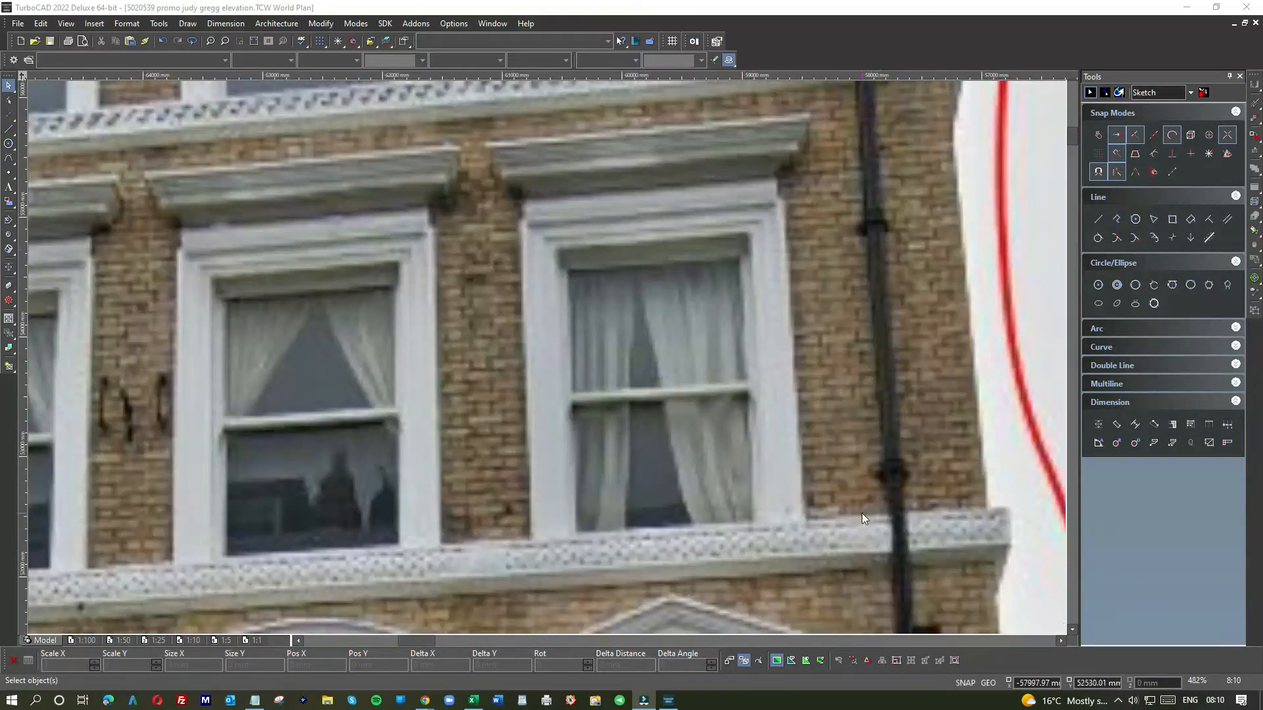
{"action": "scroll", "coordinate": [658, 355], "scroll_direction": "down", "scroll_amount": 2}
{"action": "scroll", "coordinate": [547, 260], "scroll_direction": "down", "scroll_amount": 6}
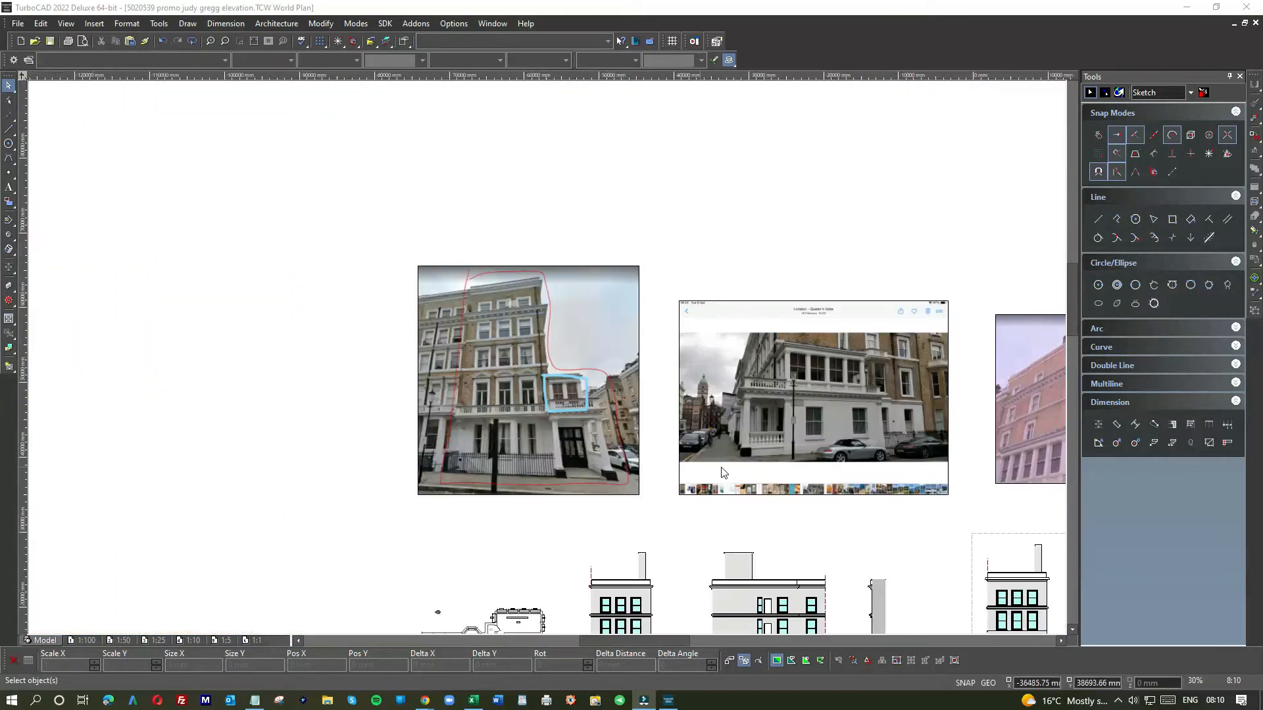
Step: Review the existing west side elevation and its return elevation below the reference photos
{"action": "scroll", "coordinate": [710, 472], "scroll_direction": "down", "scroll_amount": 2}
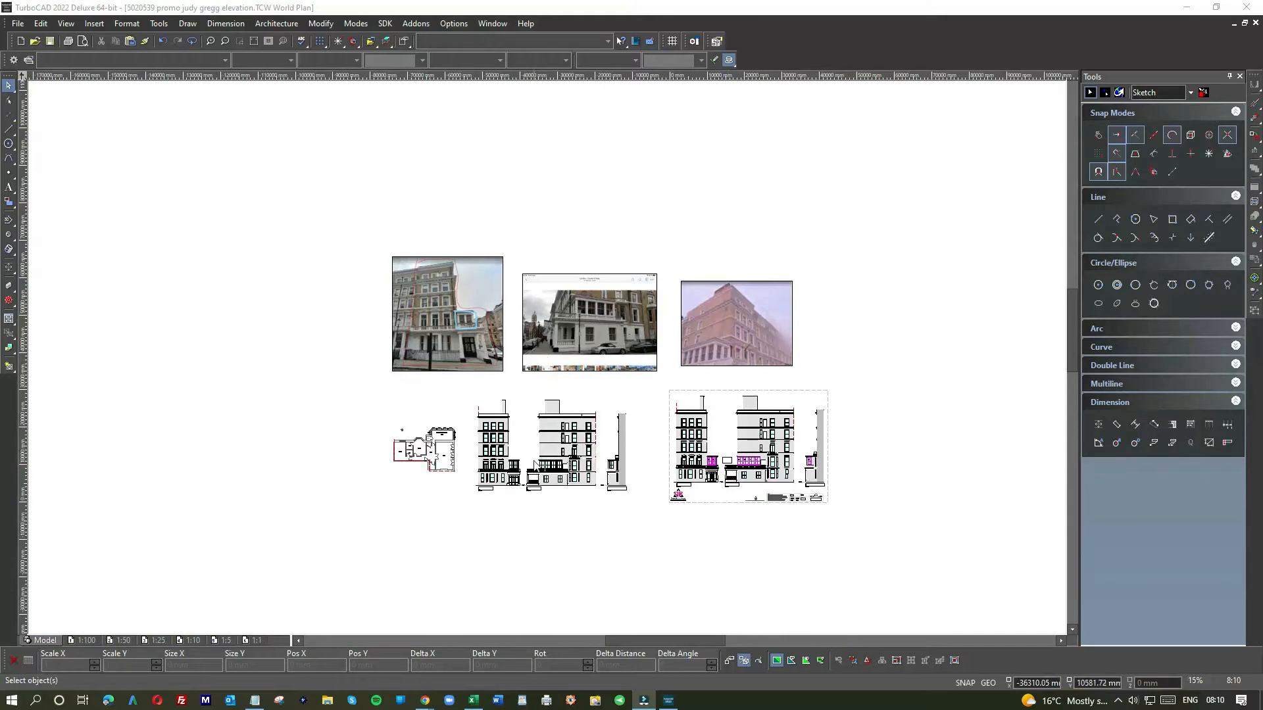
{"action": "scroll", "coordinate": [534, 465], "scroll_direction": "up", "scroll_amount": 4}
{"action": "scroll", "coordinate": [606, 267], "scroll_direction": "up", "scroll_amount": 1}
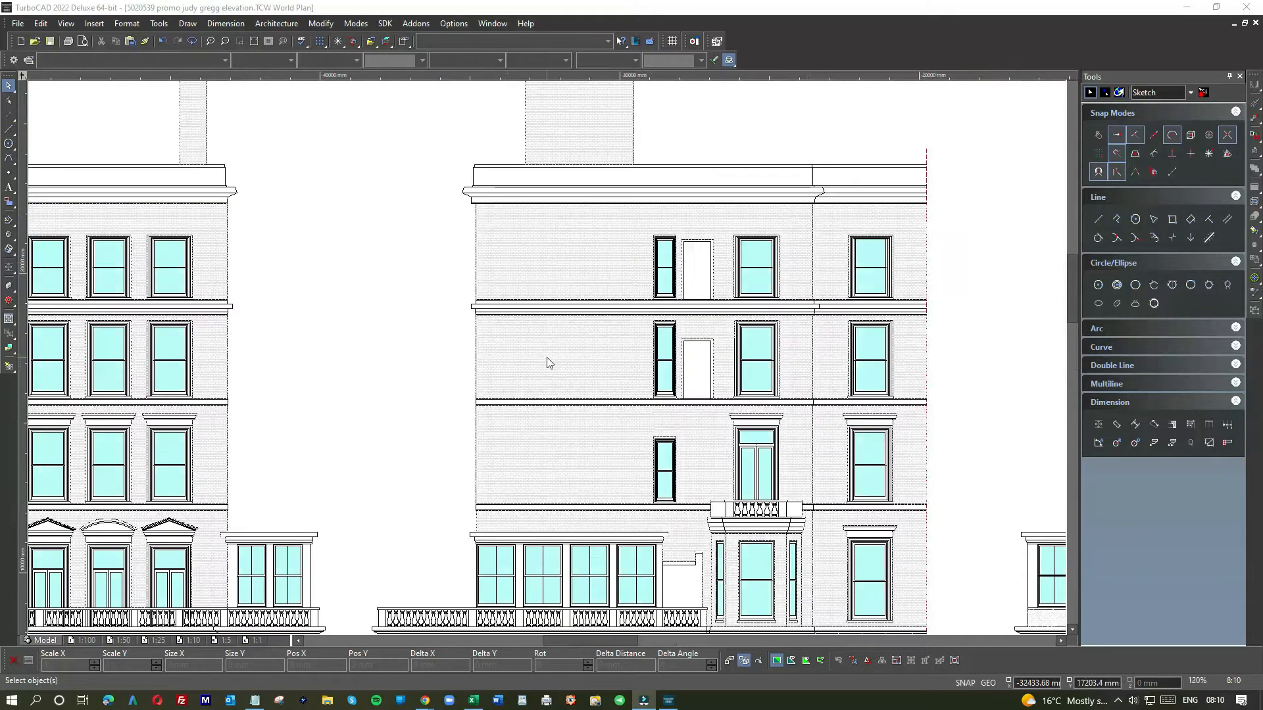
{"action": "scroll", "coordinate": [547, 357], "scroll_direction": "down", "scroll_amount": 1}
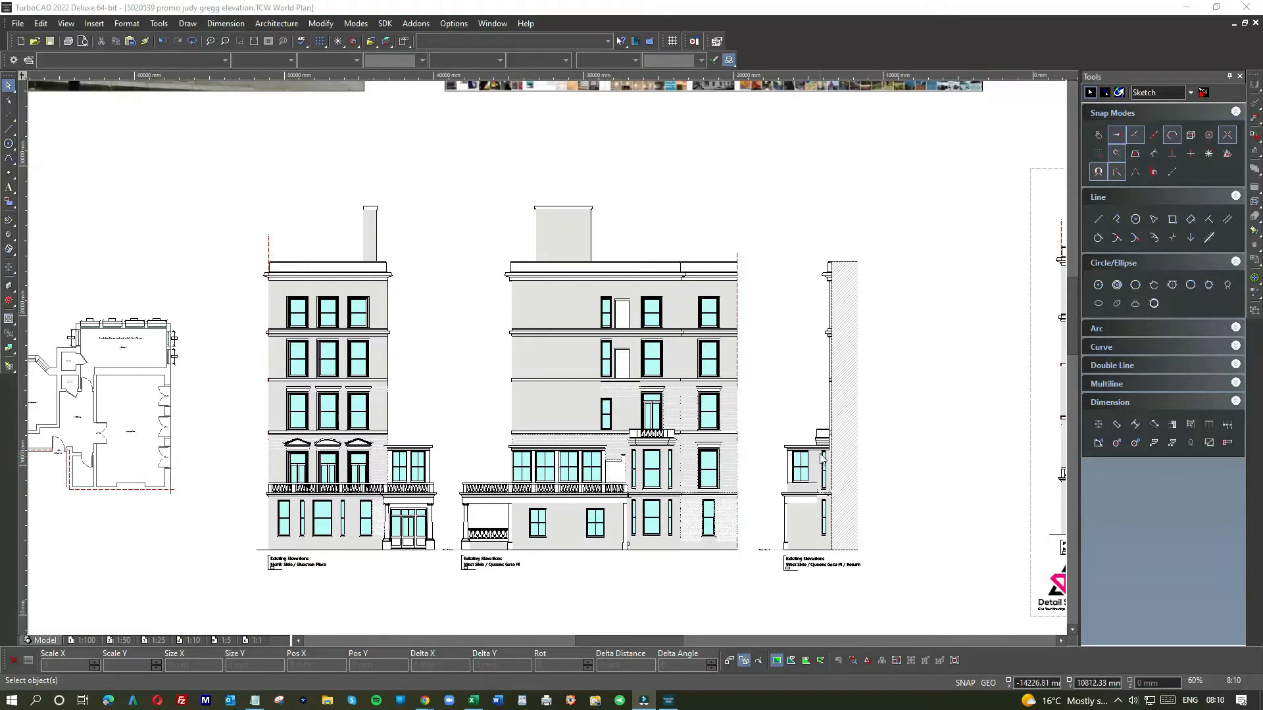
{"action": "scroll", "coordinate": [803, 479], "scroll_direction": "up", "scroll_amount": 2}
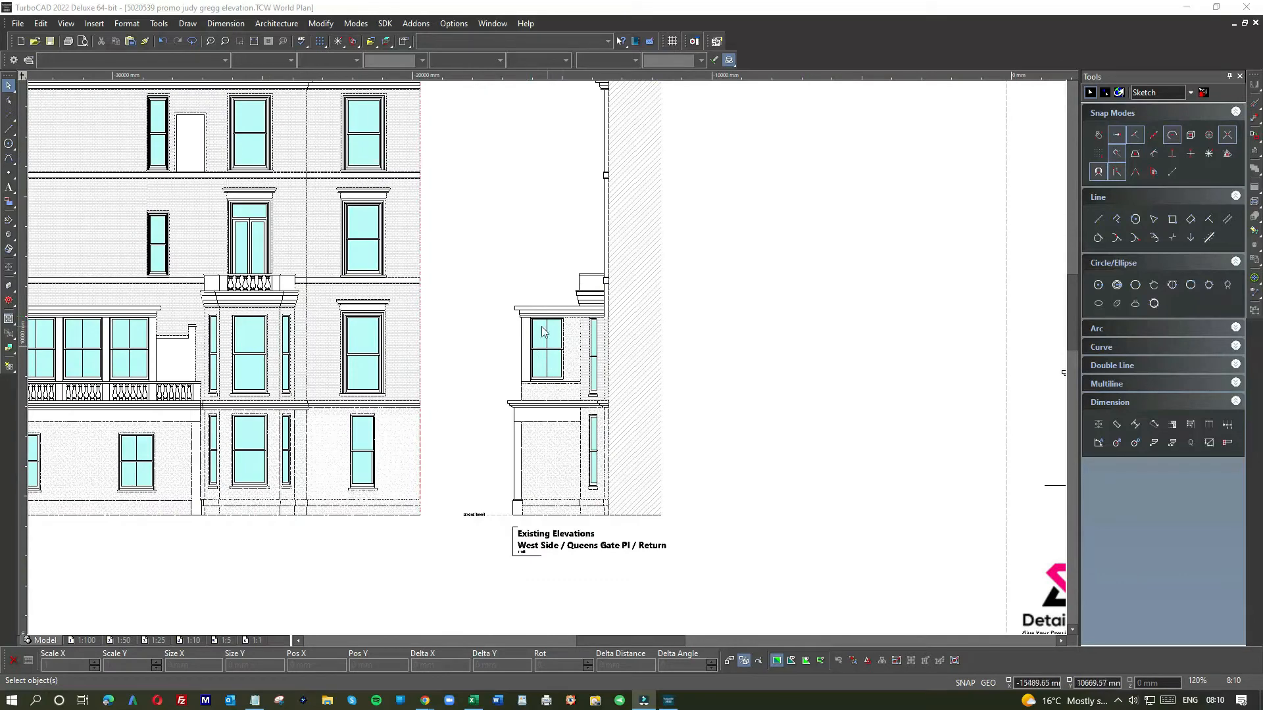
{"action": "scroll", "coordinate": [550, 348], "scroll_direction": "down", "scroll_amount": 2}
{"action": "scroll", "coordinate": [507, 353], "scroll_direction": "down", "scroll_amount": 2}
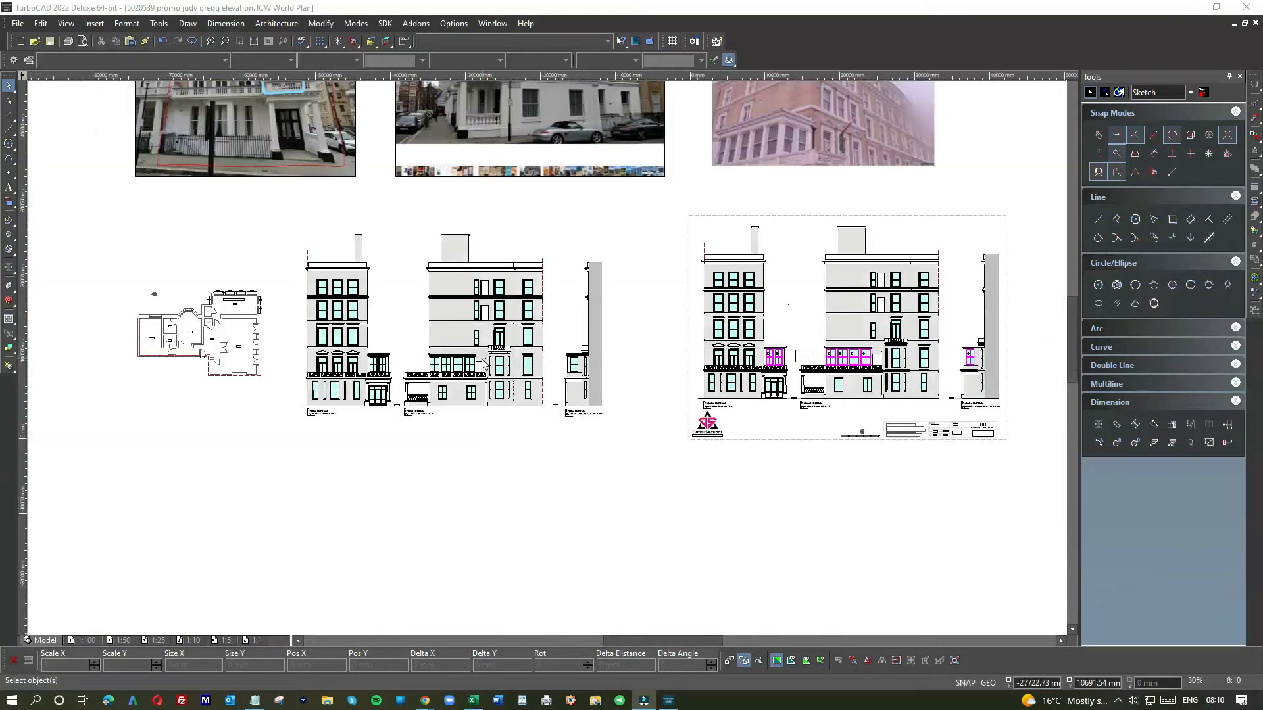
Step: Examine the north side elevation's upper storeys, including the sash windows, brickwork, parapet cornice, string courses and moulded window heads
{"action": "scroll", "coordinate": [550, 363], "scroll_direction": "up", "scroll_amount": 2}
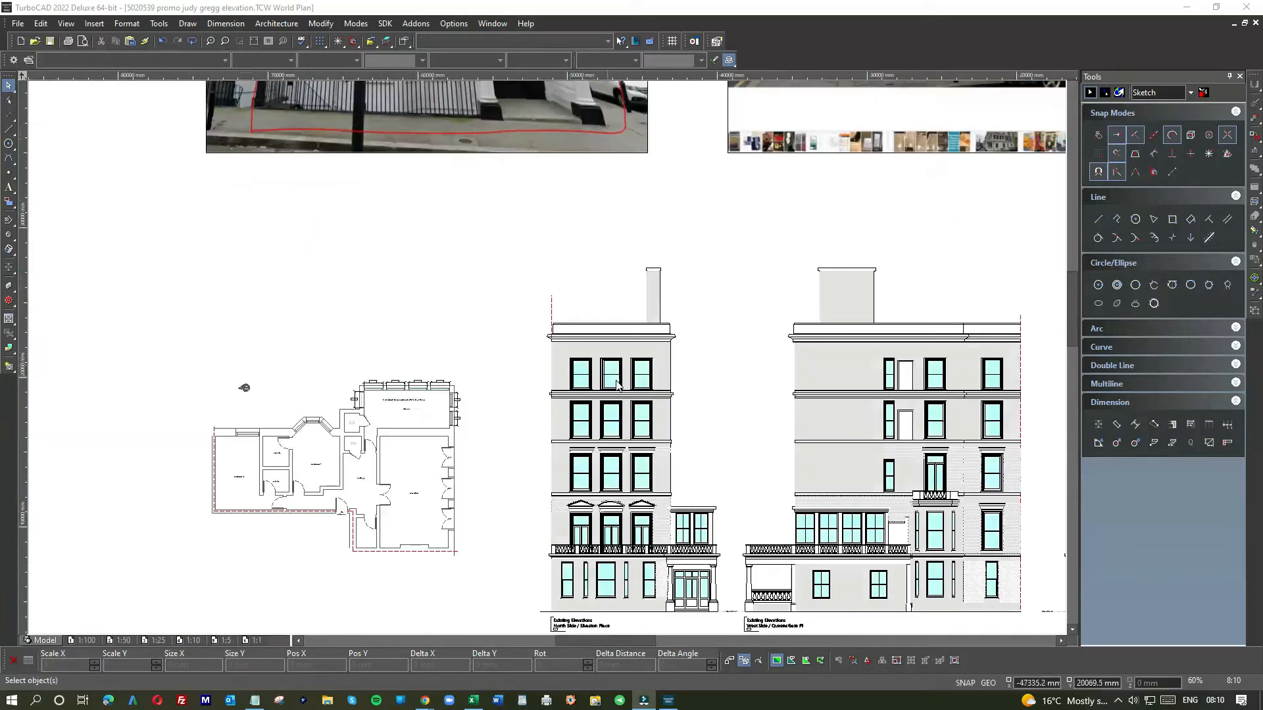
{"action": "scroll", "coordinate": [550, 362], "scroll_direction": "up", "scroll_amount": 4}
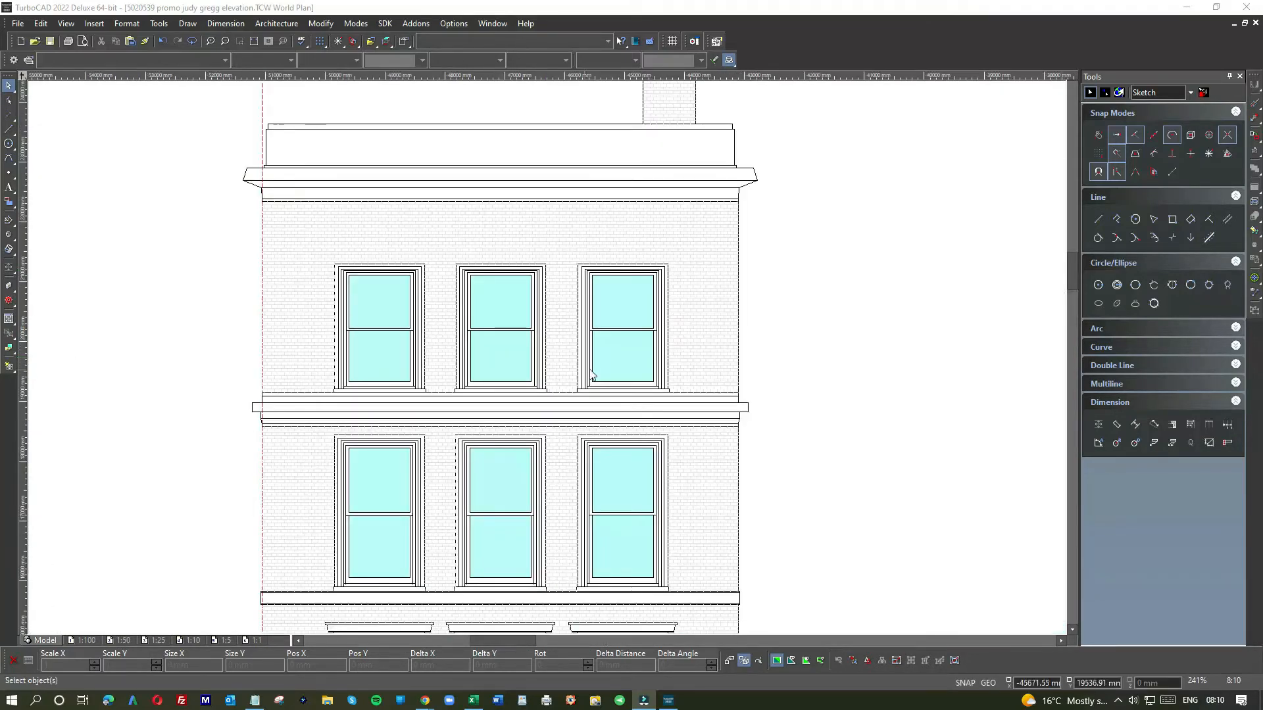
{"action": "scroll", "coordinate": [546, 357], "scroll_direction": "up", "scroll_amount": 2}
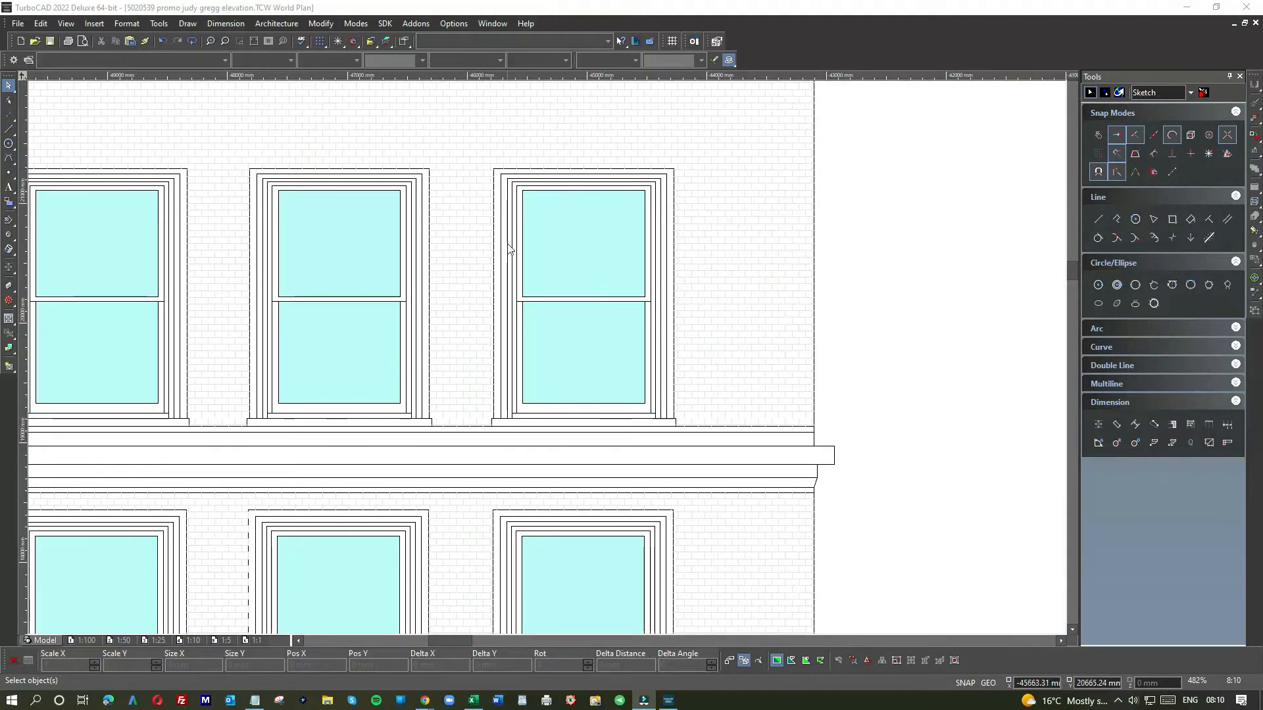
{"action": "left_click", "coordinate": [554, 228]}
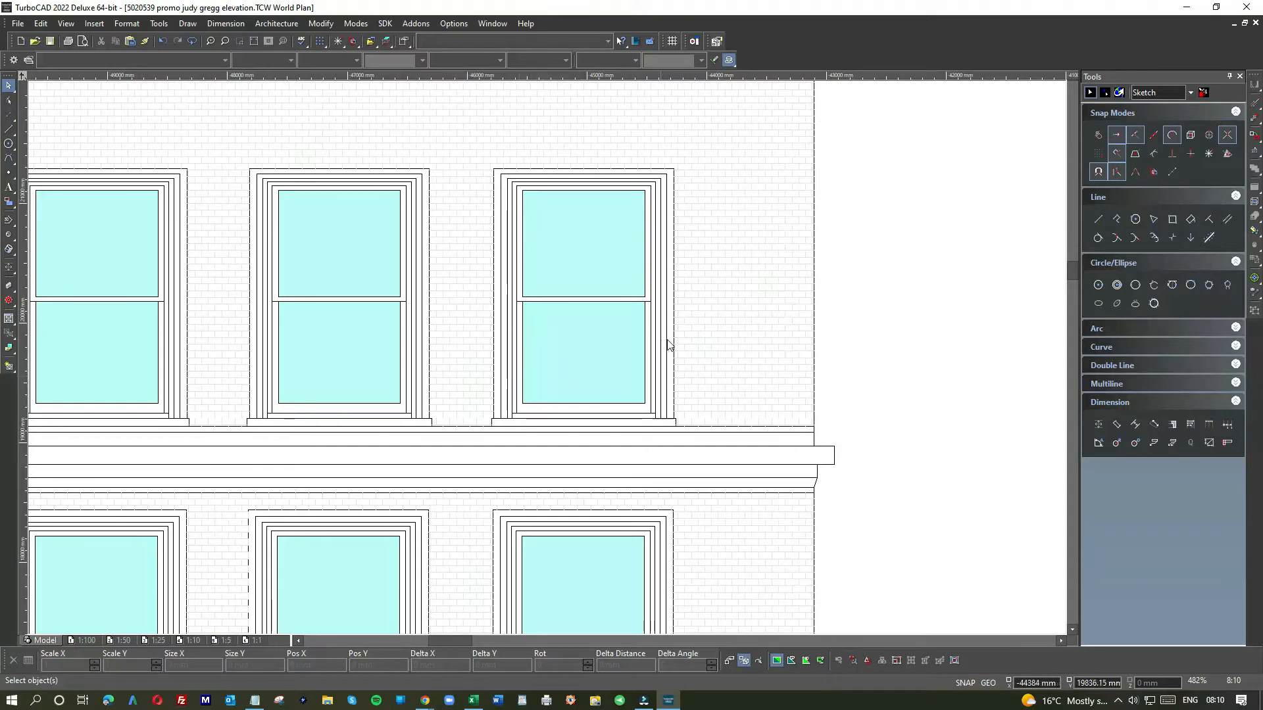
{"action": "scroll", "coordinate": [685, 333], "scroll_direction": "down", "scroll_amount": 2}
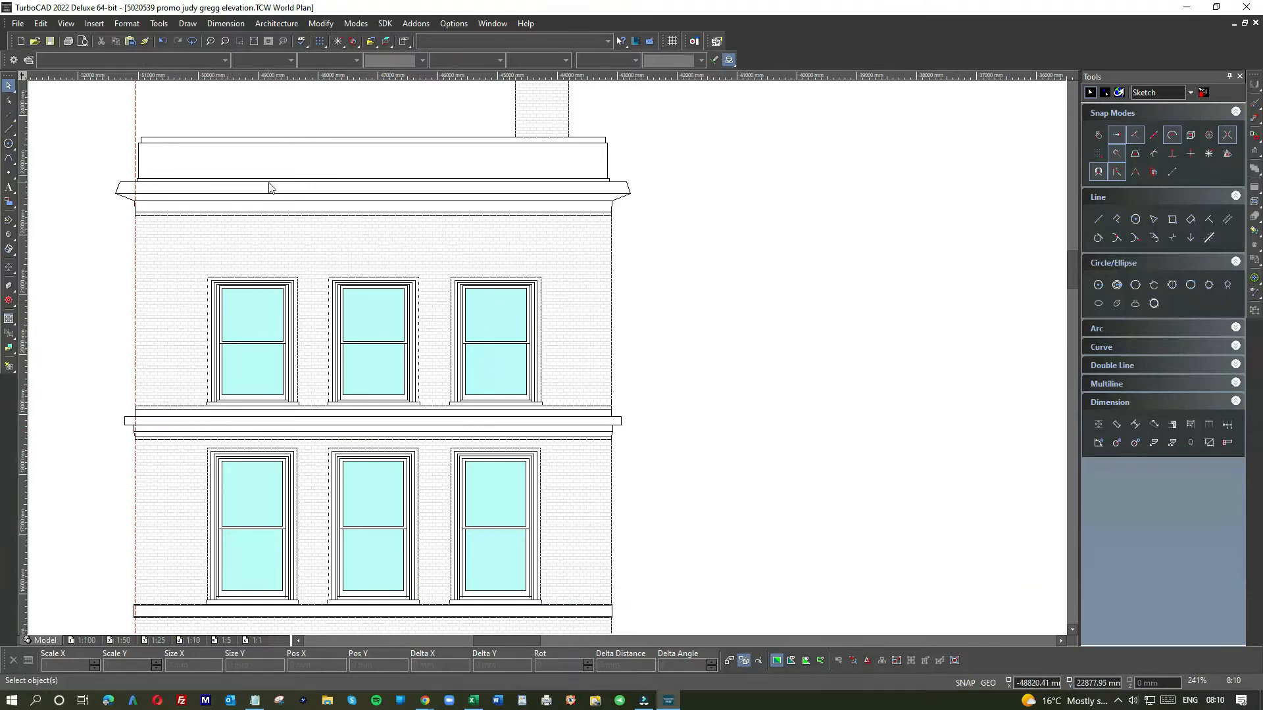
{"action": "scroll", "coordinate": [263, 186], "scroll_direction": "down", "scroll_amount": 2}
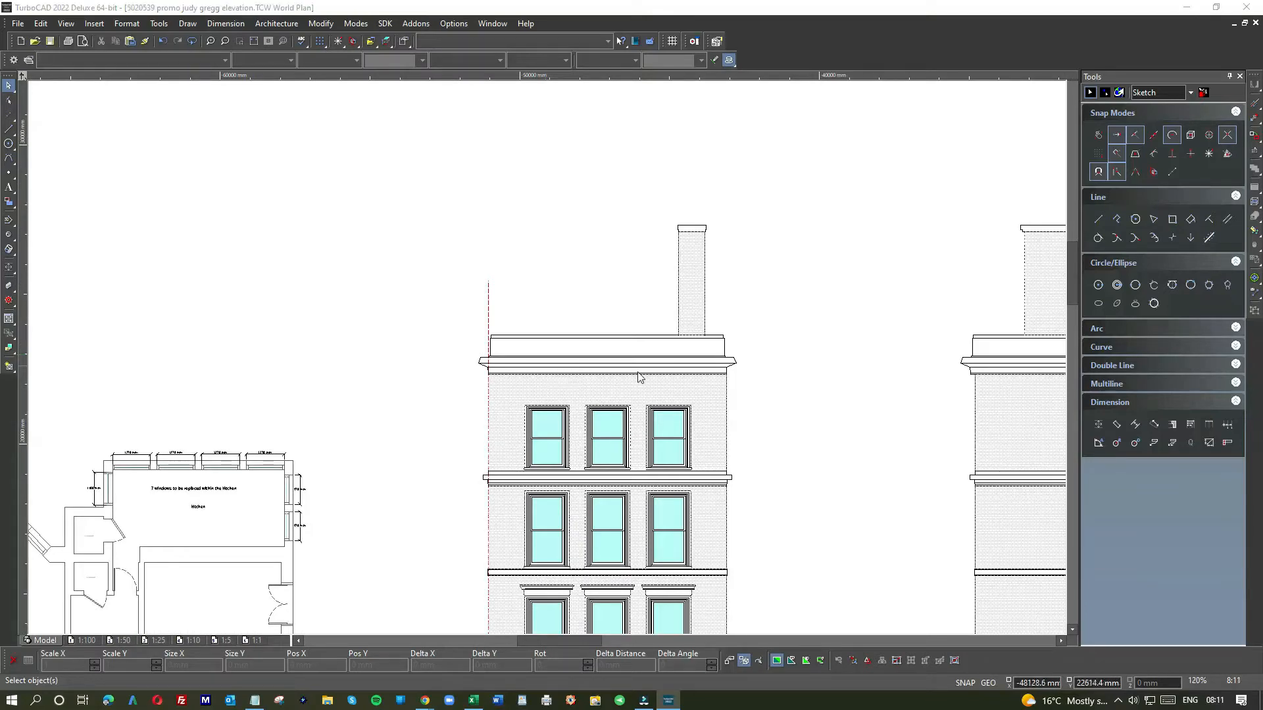
{"action": "scroll", "coordinate": [651, 369], "scroll_direction": "up", "scroll_amount": 2}
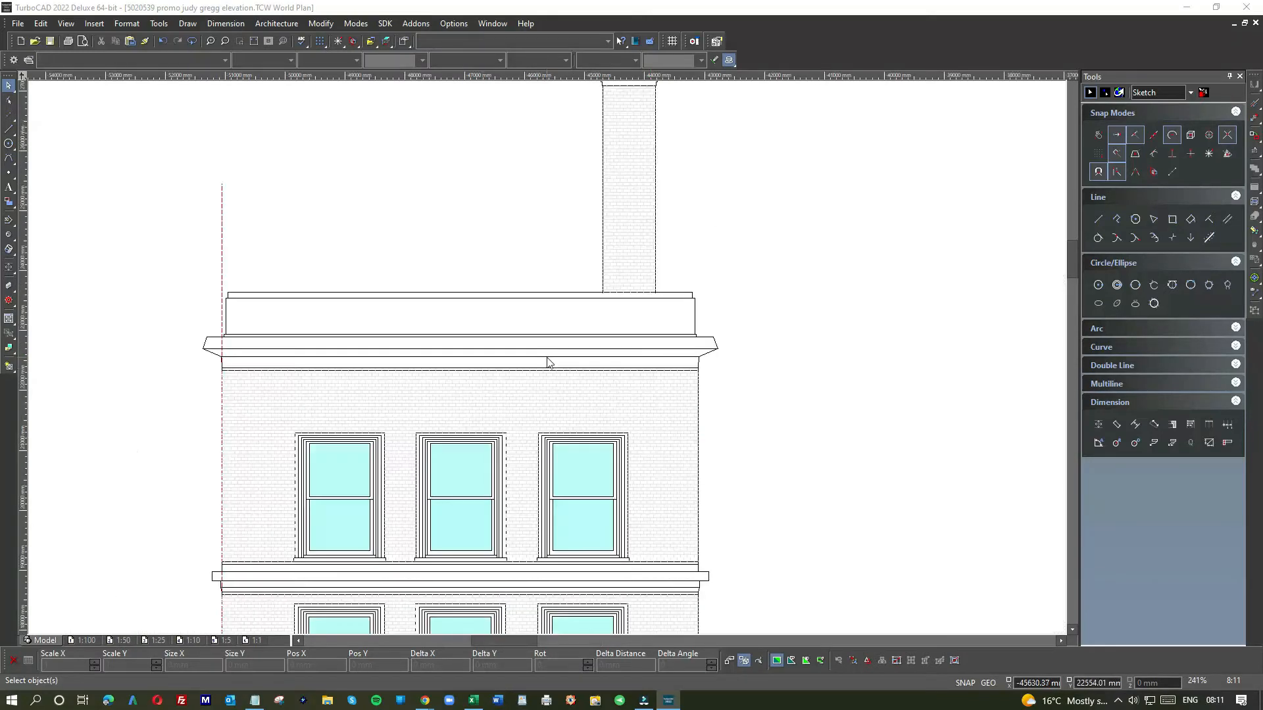
{"action": "scroll", "coordinate": [552, 566], "scroll_direction": "down", "scroll_amount": 2}
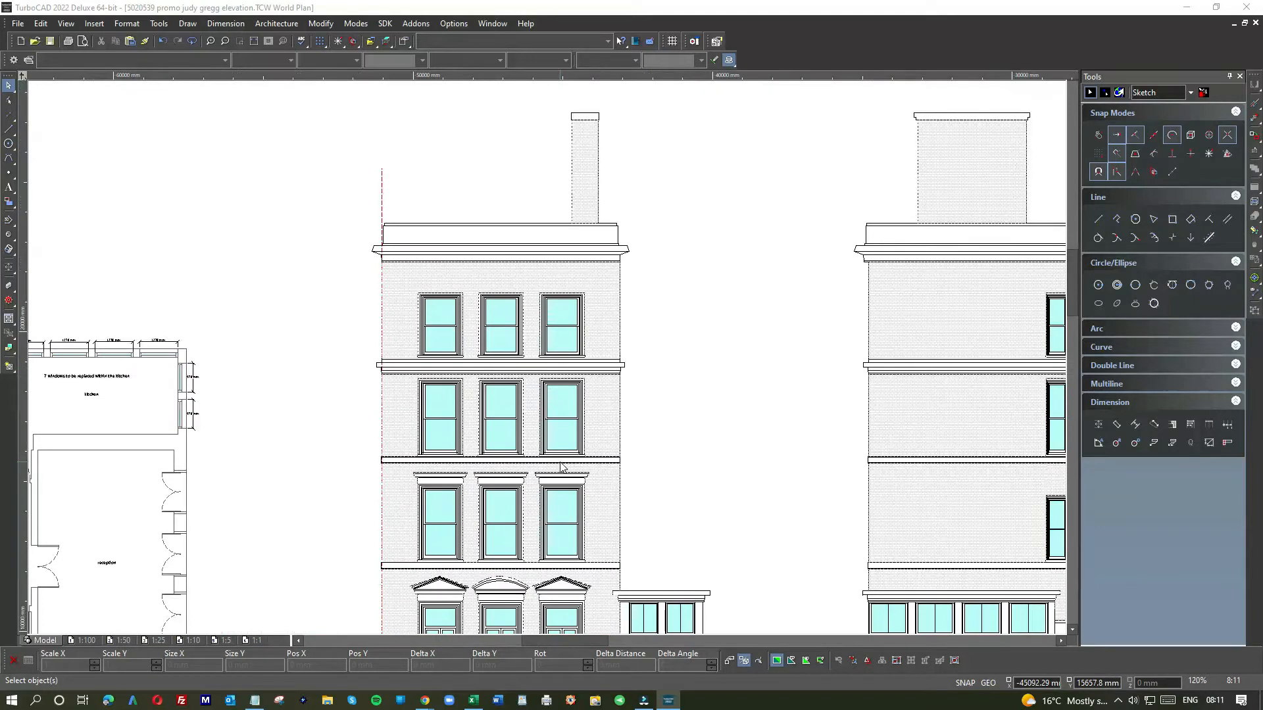
{"action": "scroll", "coordinate": [548, 363], "scroll_direction": "up", "scroll_amount": 4}
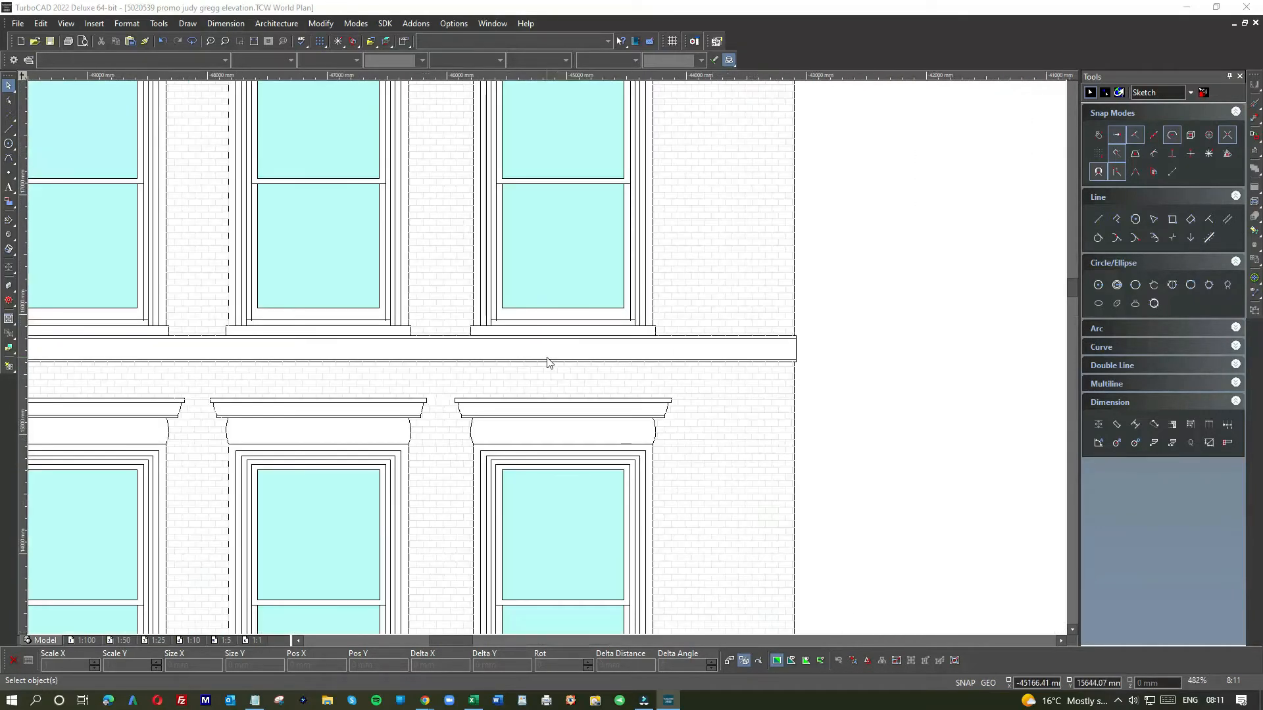
{"action": "scroll", "coordinate": [460, 283], "scroll_direction": "down", "scroll_amount": 2}
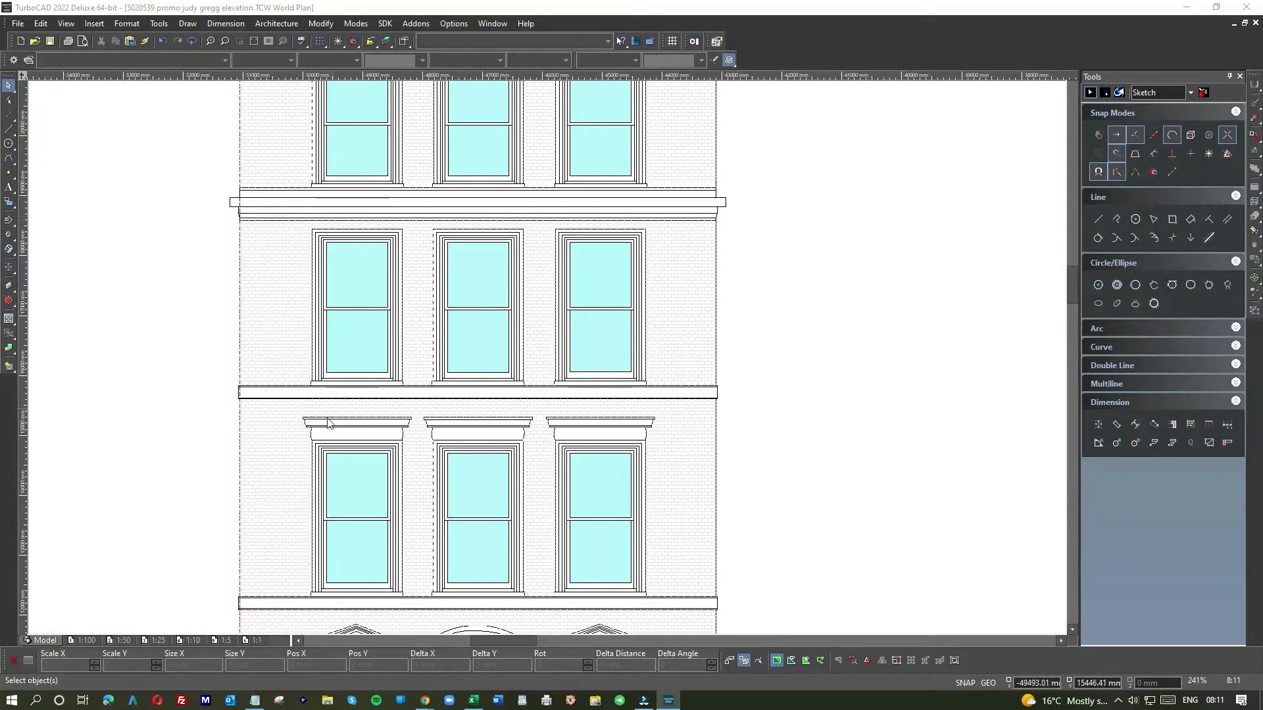
{"action": "scroll", "coordinate": [548, 362], "scroll_direction": "down", "scroll_amount": 3}
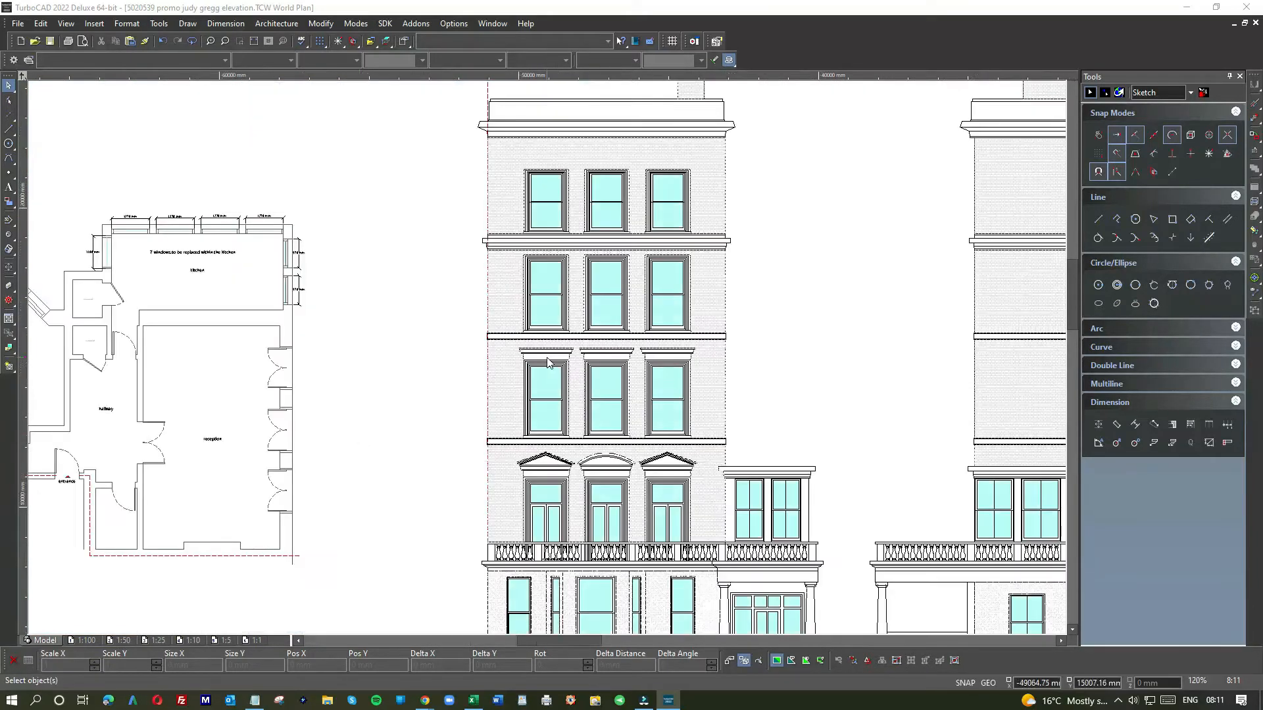
{"action": "scroll", "coordinate": [548, 362], "scroll_direction": "down", "scroll_amount": 3}
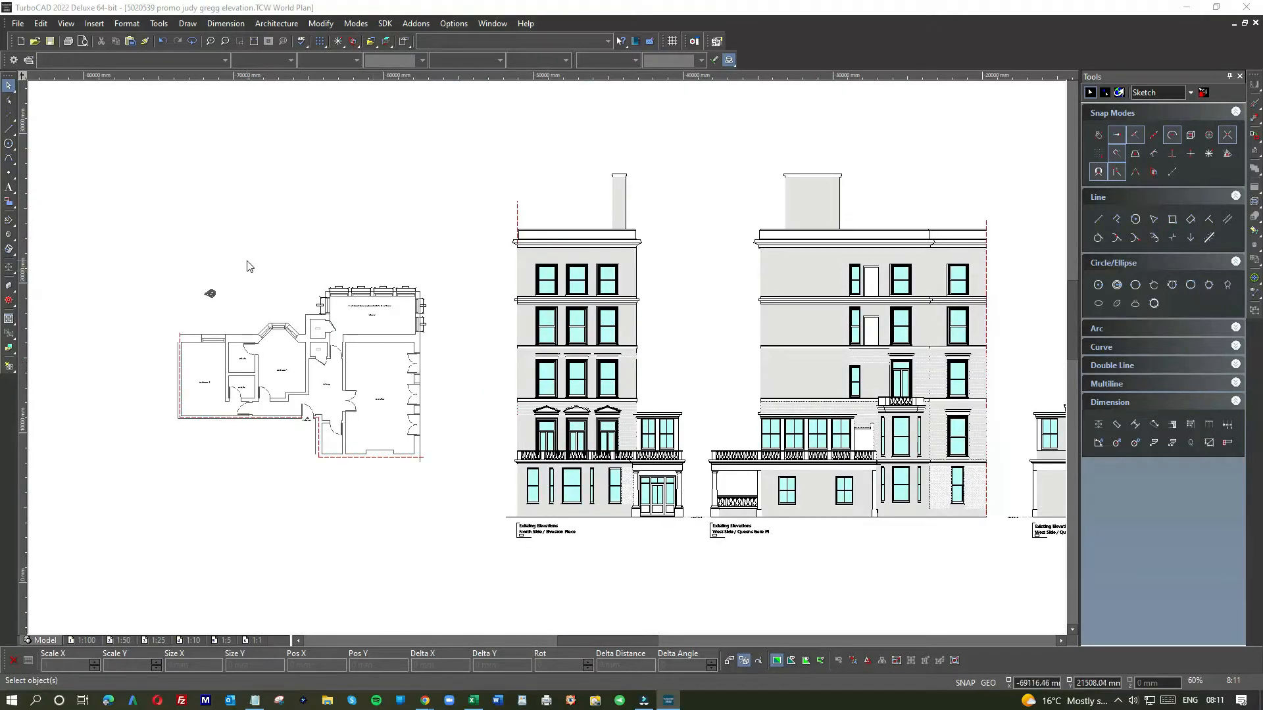
Step: Move the whole floor plan from beside the north side elevation to the clear space below the existing west side elevations
{"action": "scroll", "coordinate": [249, 266], "scroll_direction": "down", "scroll_amount": 2}
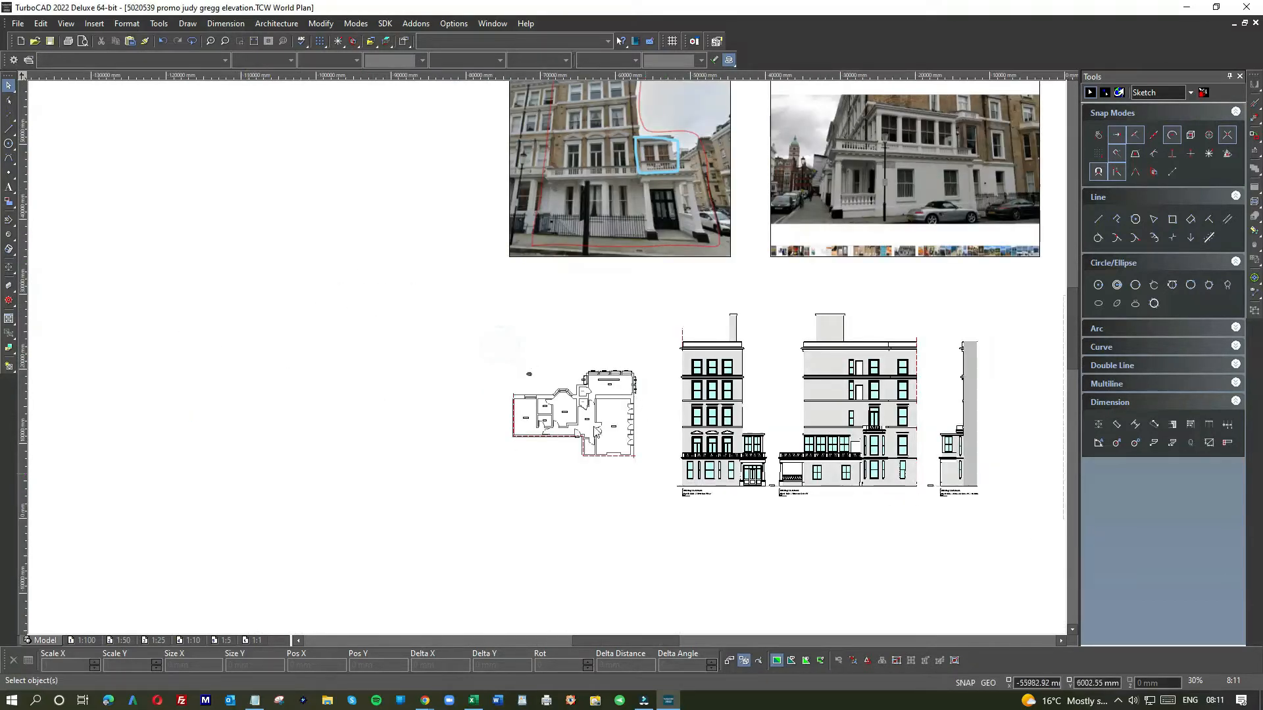
{"action": "left_click_drag", "start_coordinate": [505, 344], "coordinate": [668, 513]}
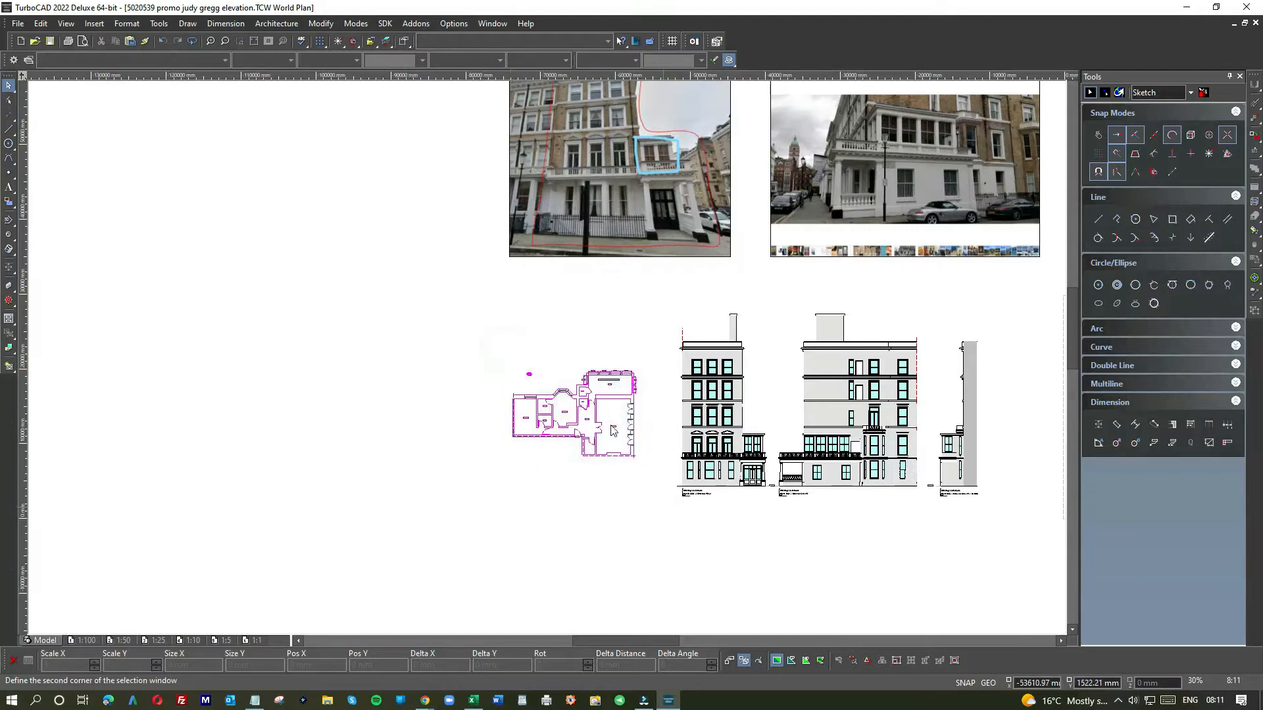
{"action": "left_click_drag", "start_coordinate": [610, 412], "coordinate": [944, 582]}
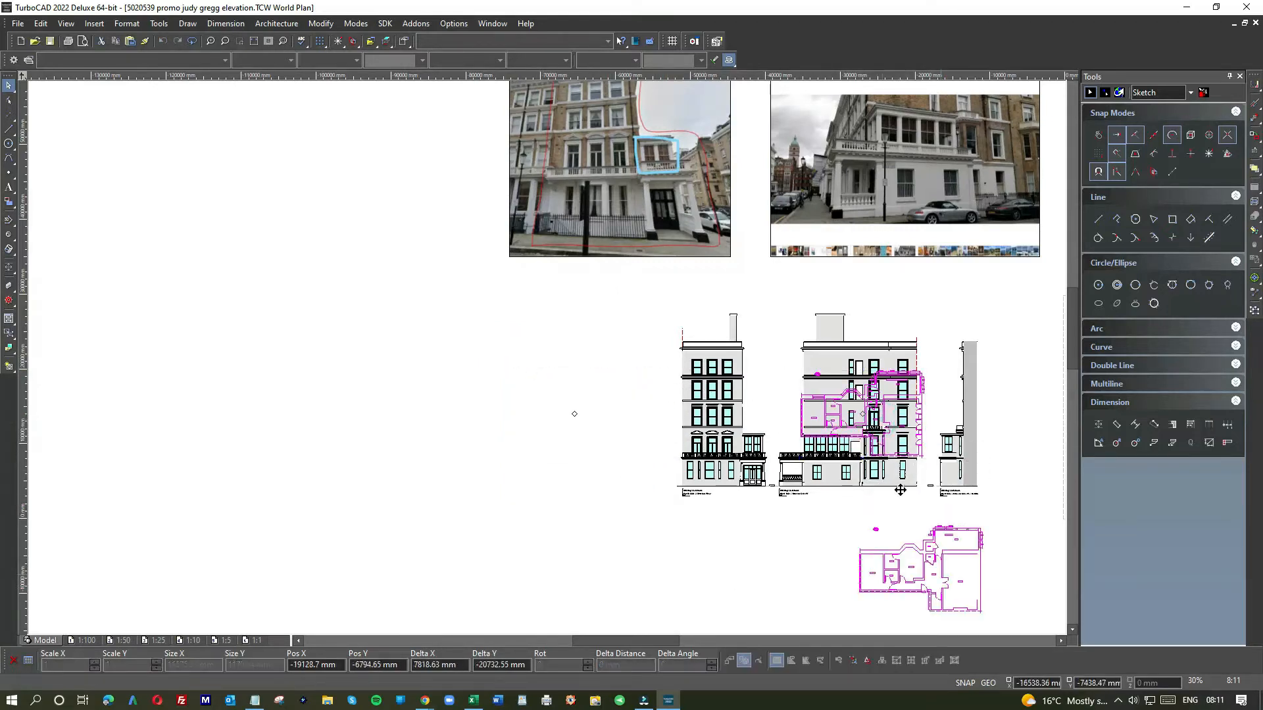
Step: Move the red-outlined street photo down into the empty space beside the existing north side elevation
{"action": "left_click", "coordinate": [607, 174]}
{"action": "left_click_drag", "start_coordinate": [607, 174], "coordinate": [592, 440]}
{"action": "key", "text": "Escape"}
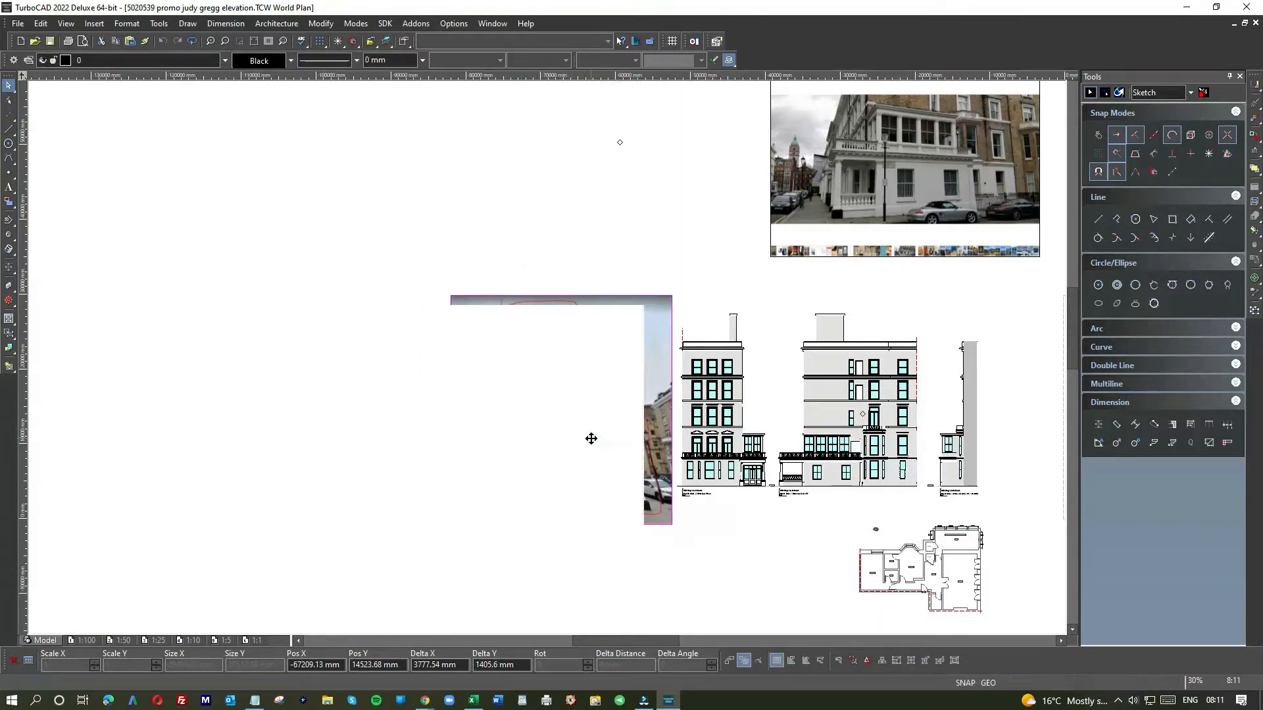
Step: Examine the red-outlined street photo's facade details, from the cornices and pedimented windows down to the balustrade, railings and entrance portico
{"action": "scroll", "coordinate": [565, 416], "scroll_direction": "up", "scroll_amount": 1}
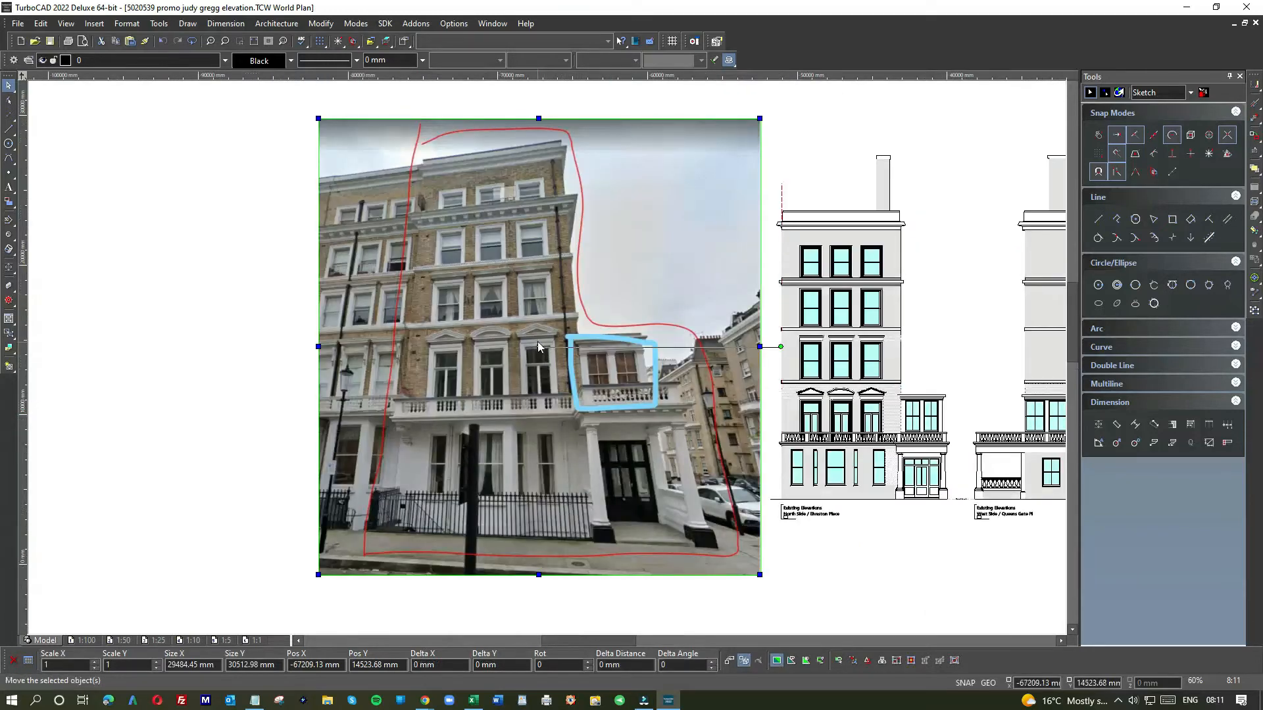
{"action": "scroll", "coordinate": [563, 320], "scroll_direction": "up", "scroll_amount": 1}
{"action": "scroll", "coordinate": [547, 357], "scroll_direction": "down", "scroll_amount": 1}
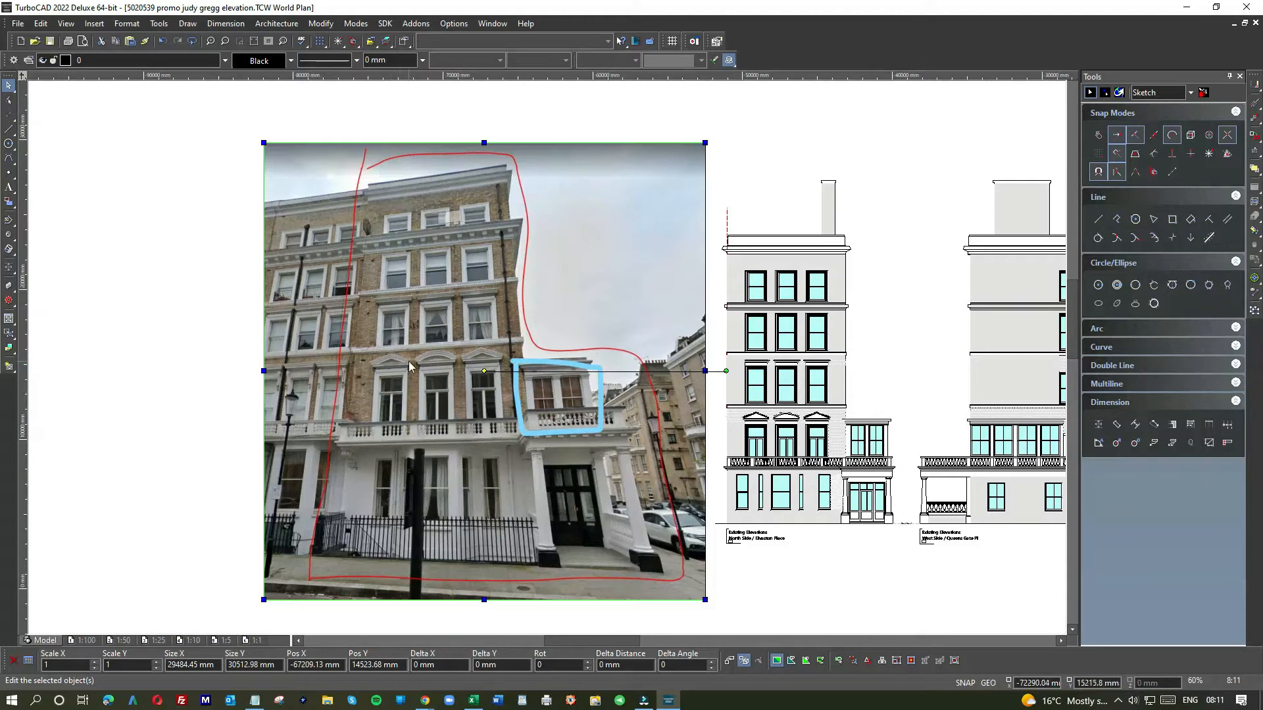
{"action": "scroll", "coordinate": [408, 361], "scroll_direction": "up", "scroll_amount": 2}
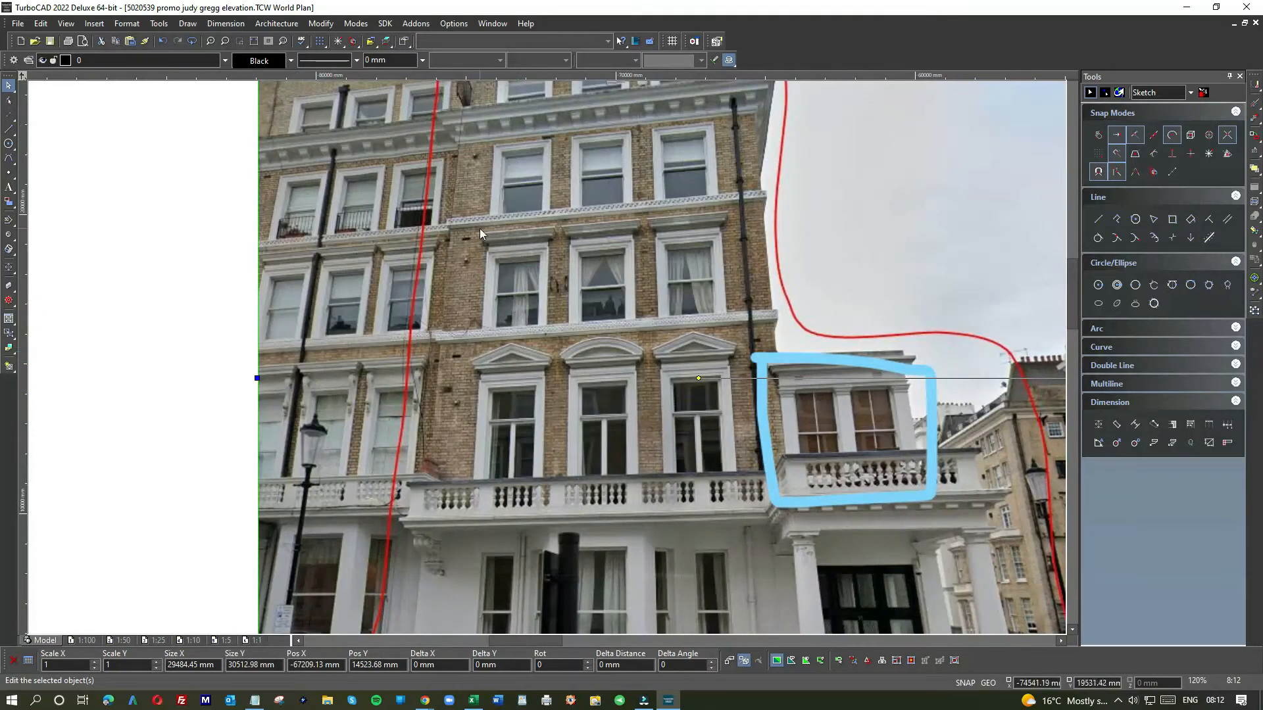
{"action": "scroll", "coordinate": [541, 177], "scroll_direction": "down", "scroll_amount": 2}
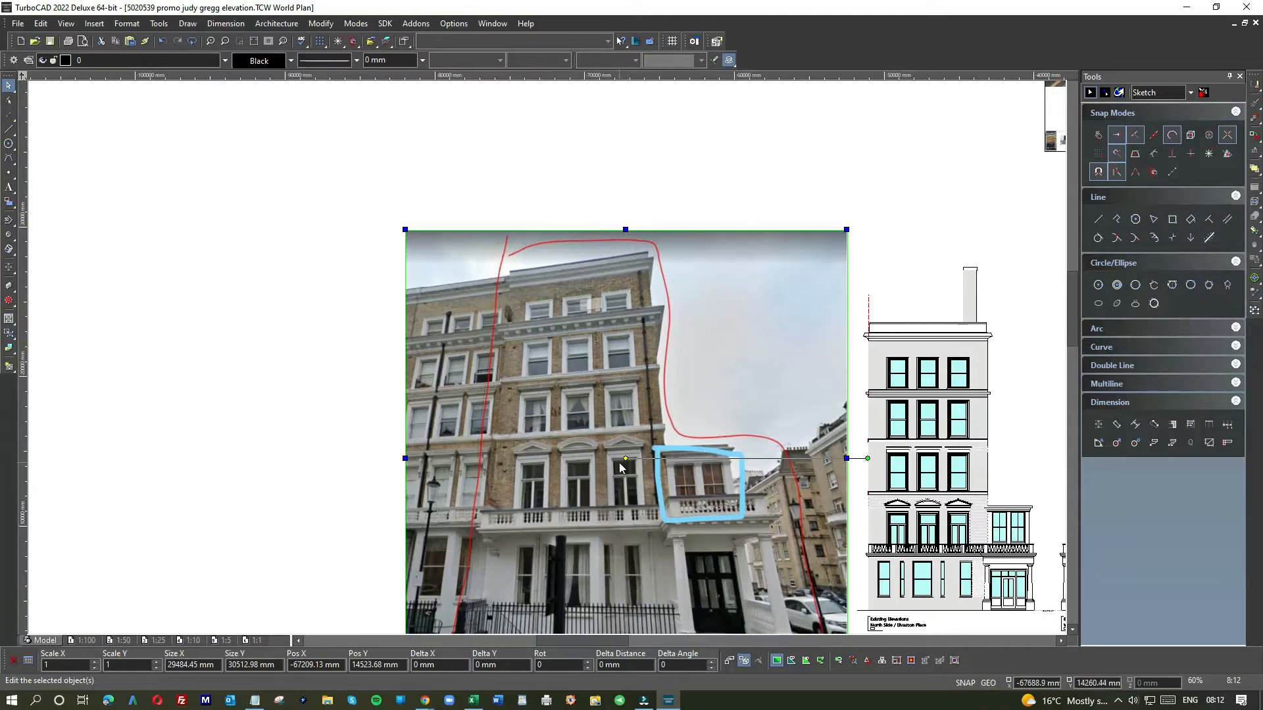
{"action": "scroll", "coordinate": [616, 474], "scroll_direction": "up", "scroll_amount": 2}
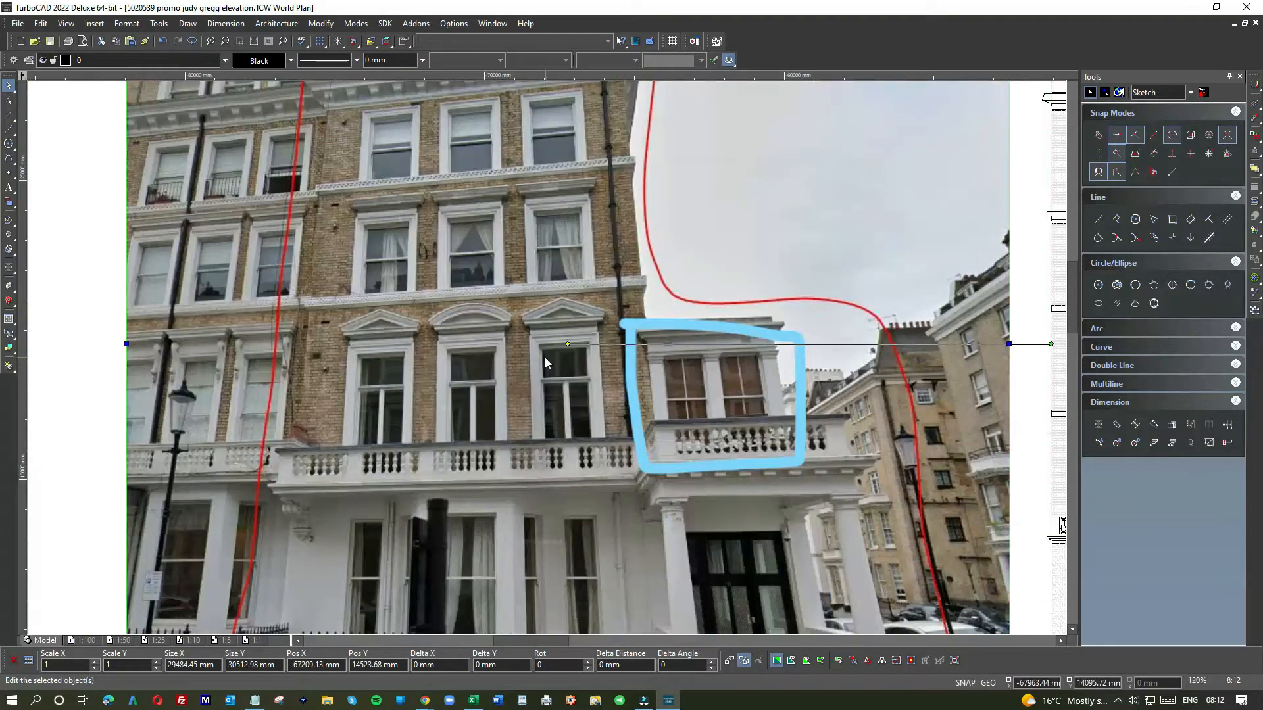
{"action": "scroll", "coordinate": [544, 358], "scroll_direction": "down", "scroll_amount": 2}
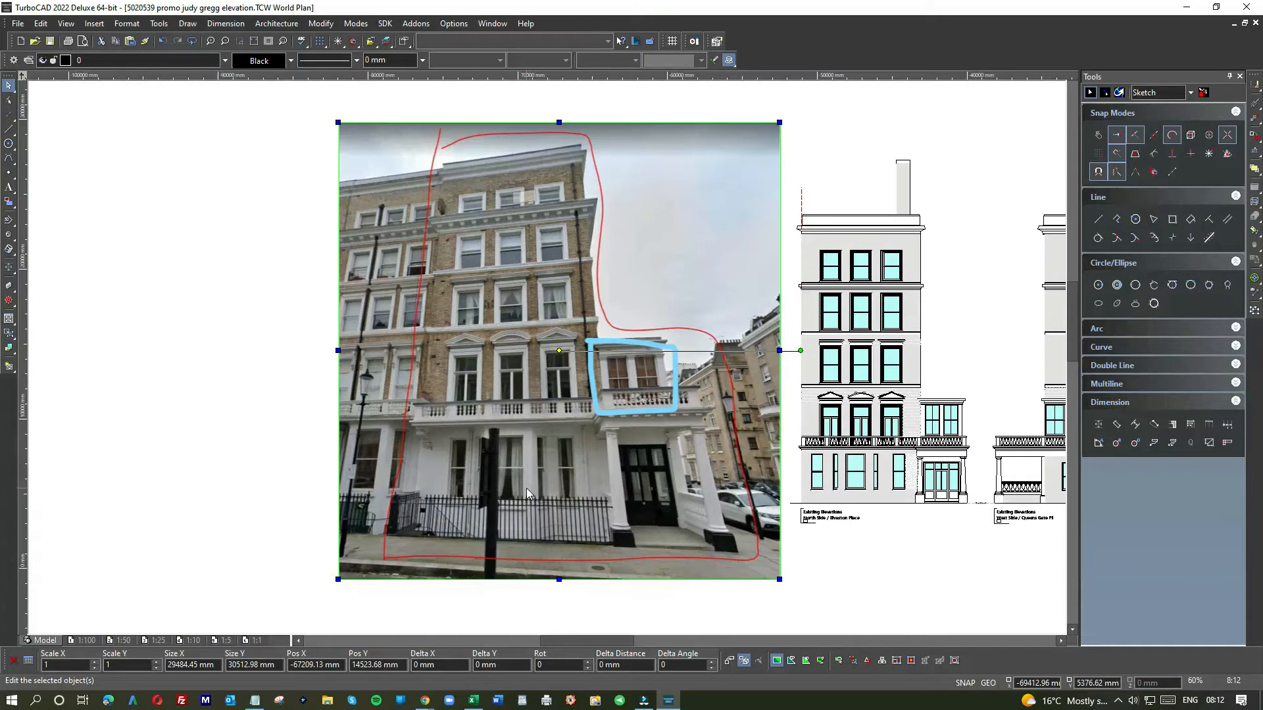
{"action": "scroll", "coordinate": [526, 488], "scroll_direction": "up", "scroll_amount": 2}
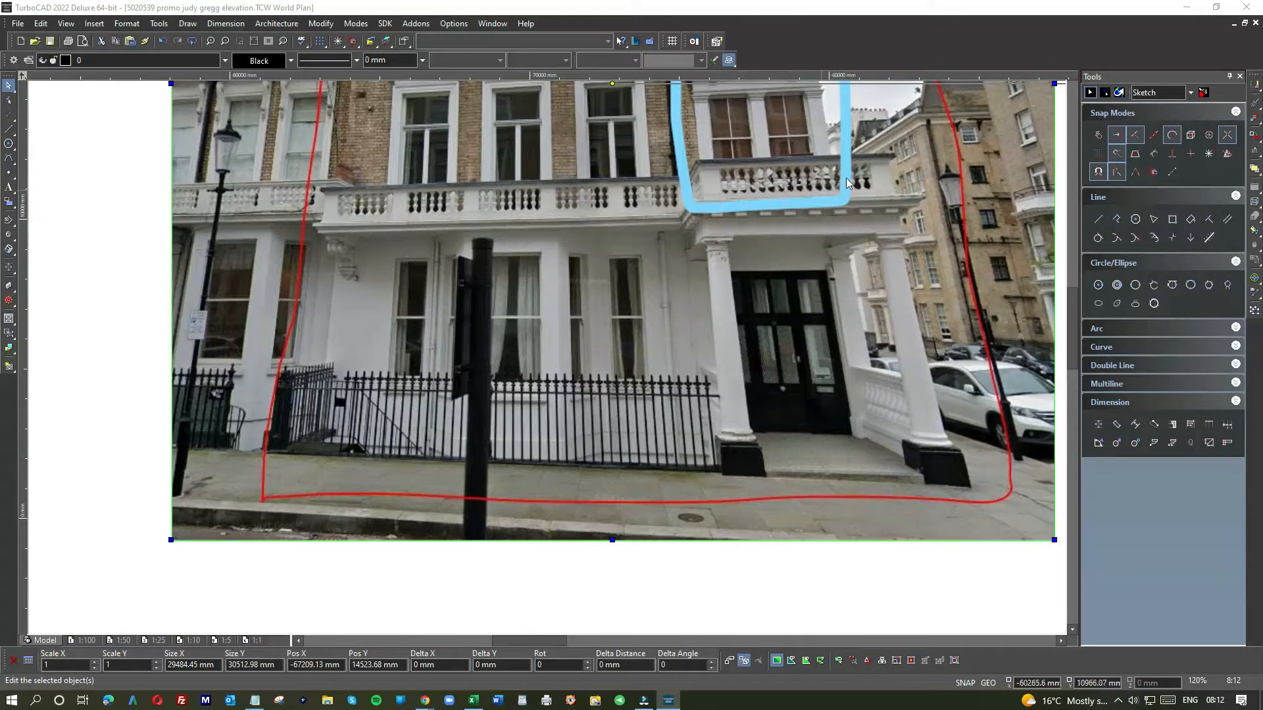
{"action": "scroll", "coordinate": [740, 190], "scroll_direction": "down", "scroll_amount": 2}
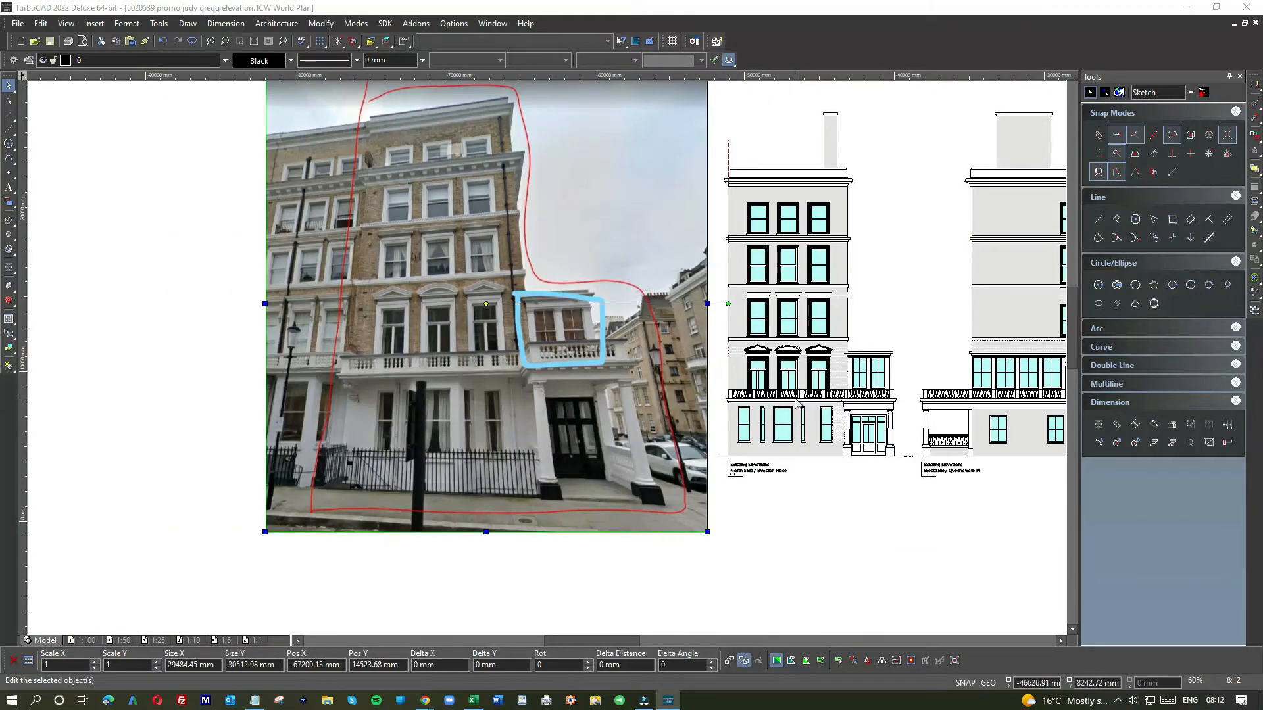
Step: Compare the north side elevation's pediments, first-floor windows, balustrade and portico with the street photo beside it
{"action": "scroll", "coordinate": [793, 397], "scroll_direction": "up", "scroll_amount": 2}
{"action": "scroll", "coordinate": [510, 303], "scroll_direction": "down", "scroll_amount": 2}
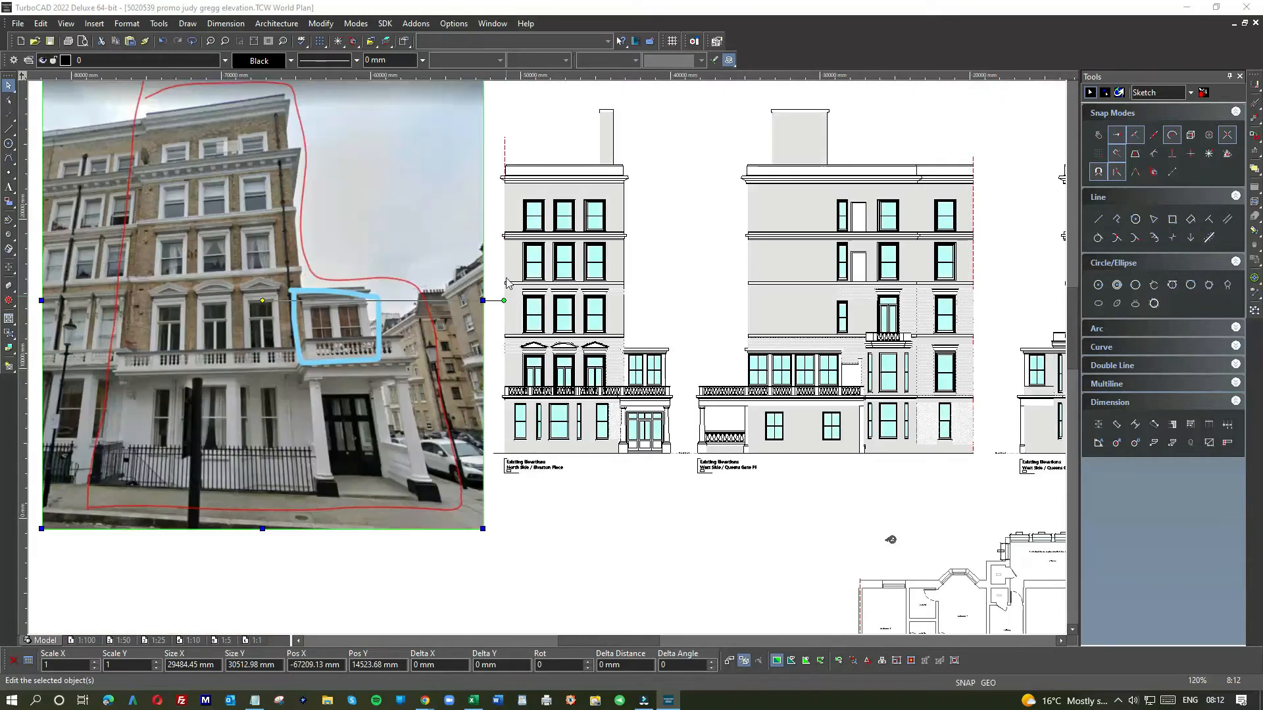
{"action": "scroll", "coordinate": [512, 272], "scroll_direction": "up", "scroll_amount": 2}
{"action": "scroll", "coordinate": [513, 271], "scroll_direction": "down", "scroll_amount": 2}
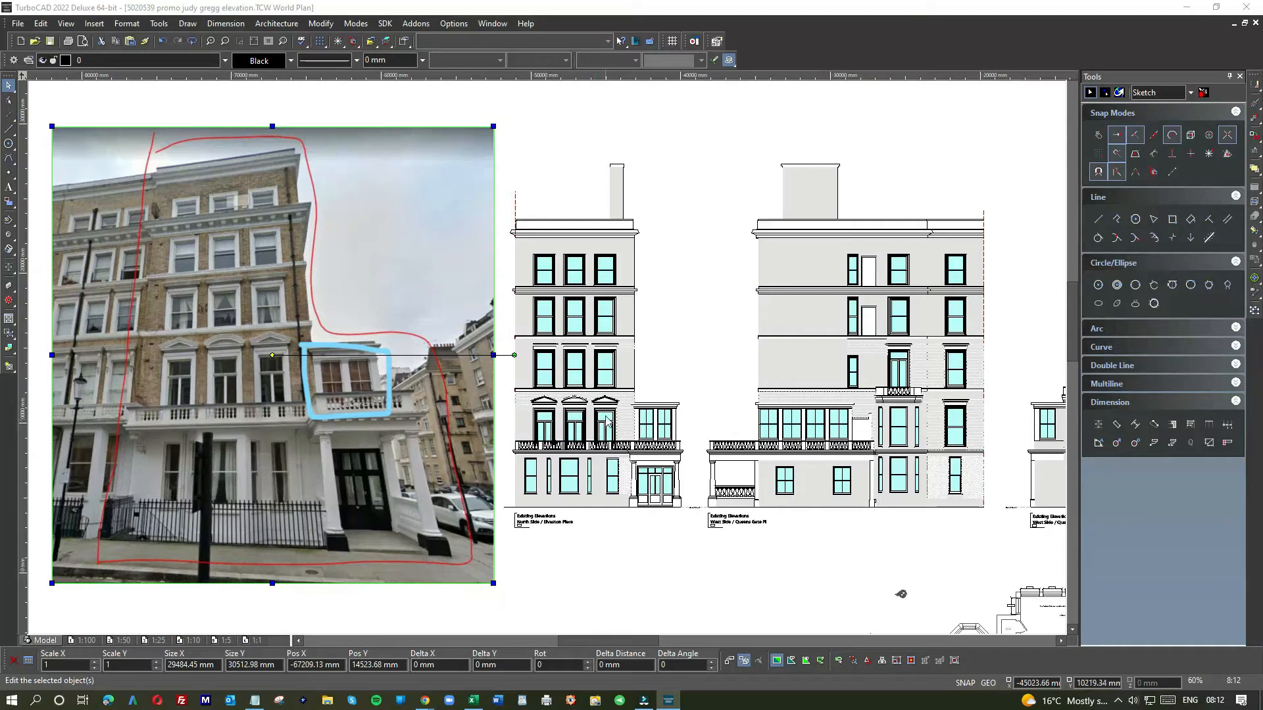
{"action": "scroll", "coordinate": [556, 369], "scroll_direction": "up", "scroll_amount": 6}
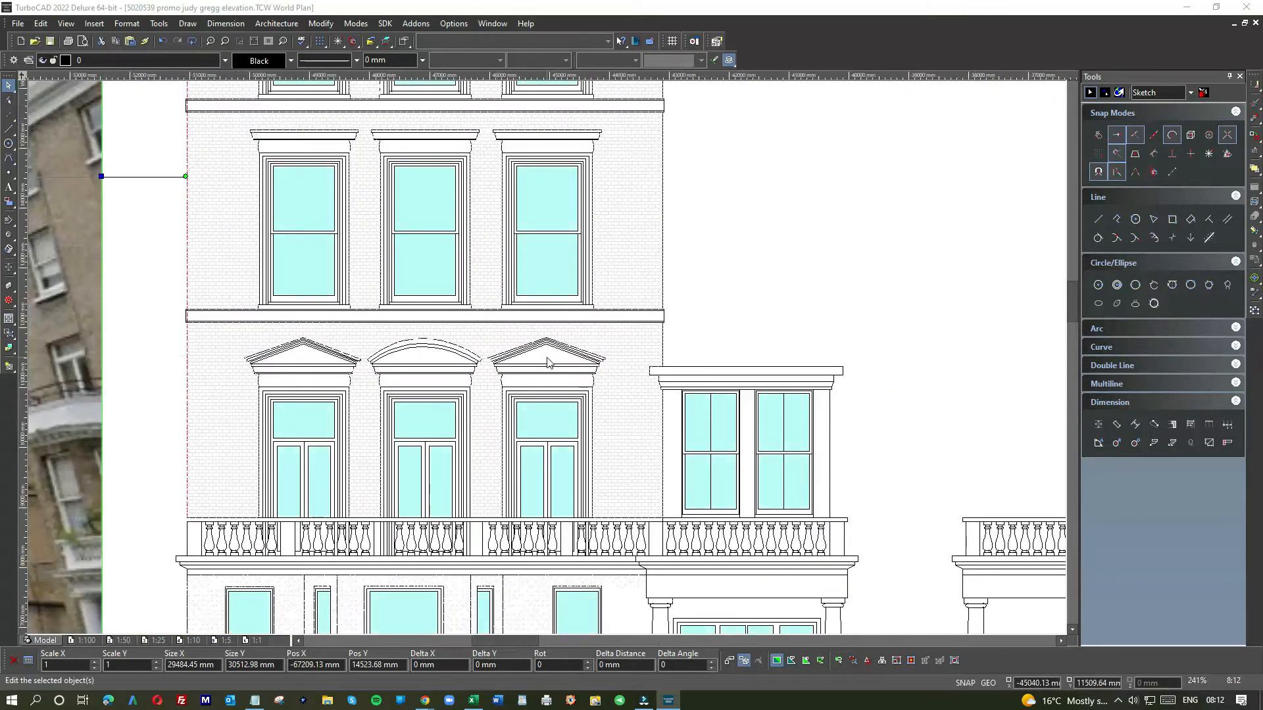
{"action": "scroll", "coordinate": [548, 363], "scroll_direction": "down", "scroll_amount": 3}
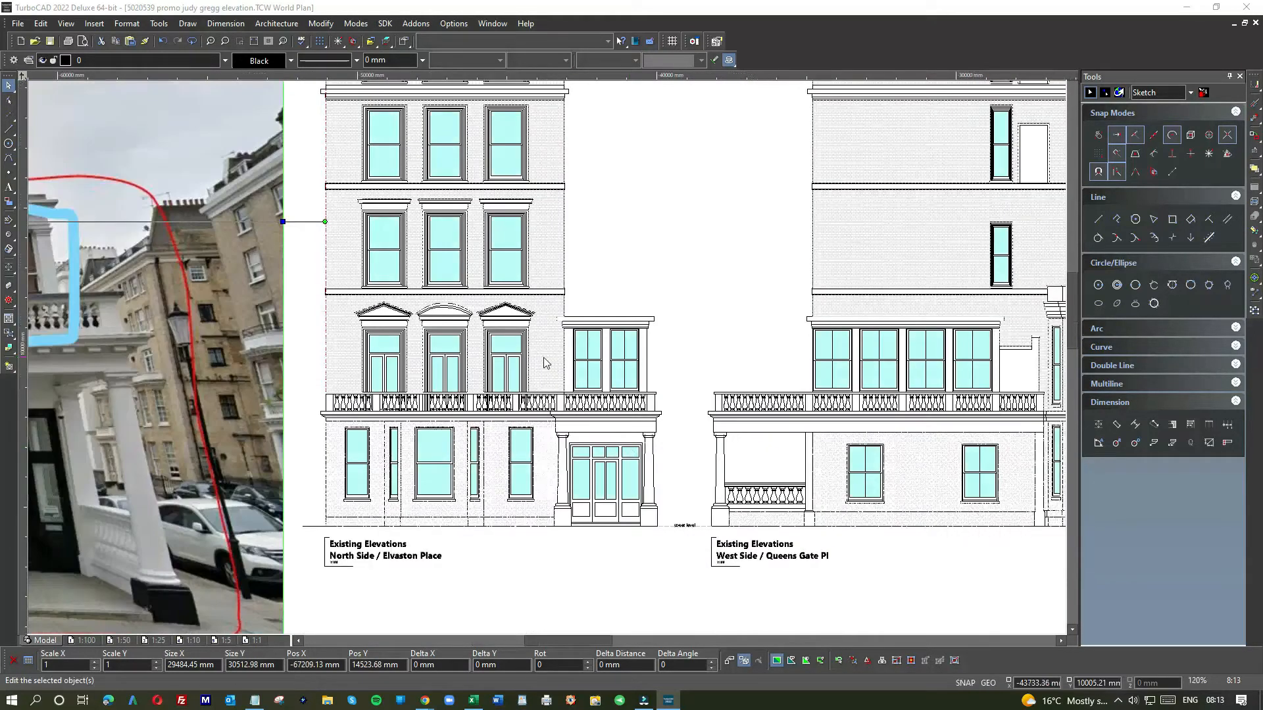
{"action": "scroll", "coordinate": [547, 359], "scroll_direction": "down", "scroll_amount": 3}
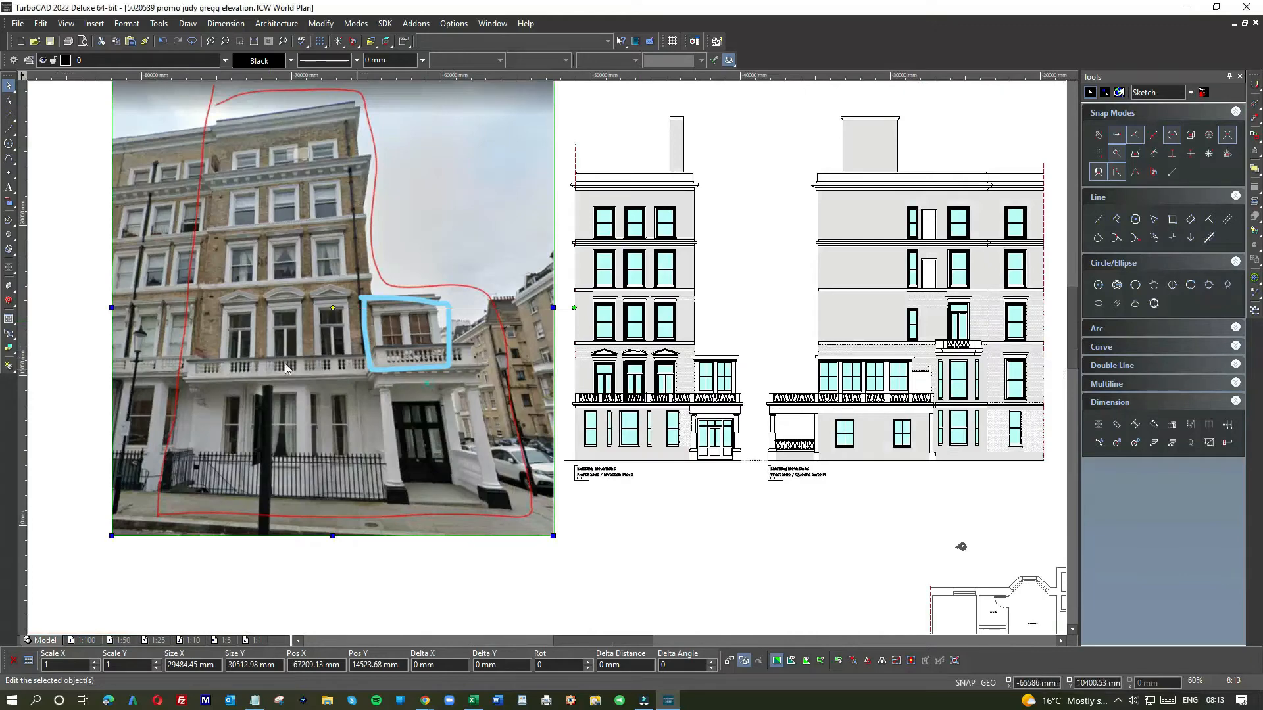
Step: Shift the street photo about 3734 mm further away from the north side elevation to widen the gap between them
{"action": "left_click_drag", "start_coordinate": [401, 388], "coordinate": [345, 384]}
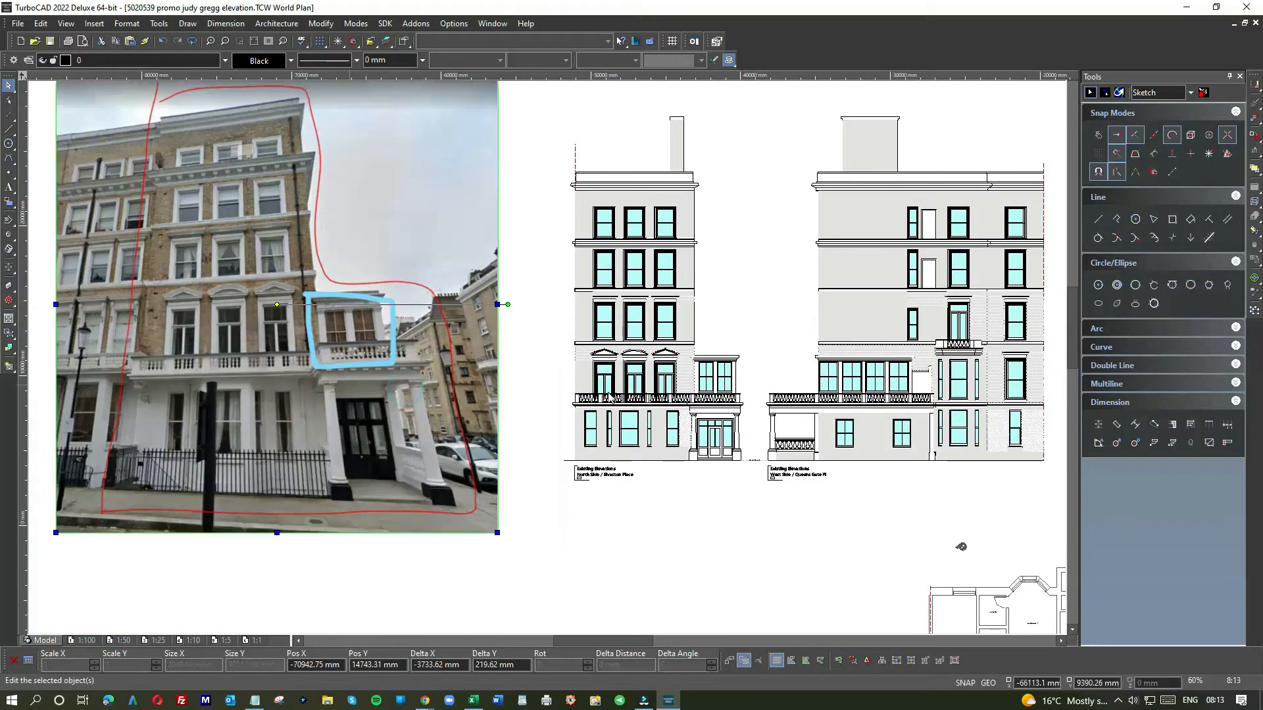
Step: Examine the existing north and west side elevations, focusing on the west side's window extension and the balusters along its balcony
{"action": "scroll", "coordinate": [610, 397], "scroll_direction": "down", "scroll_amount": 3}
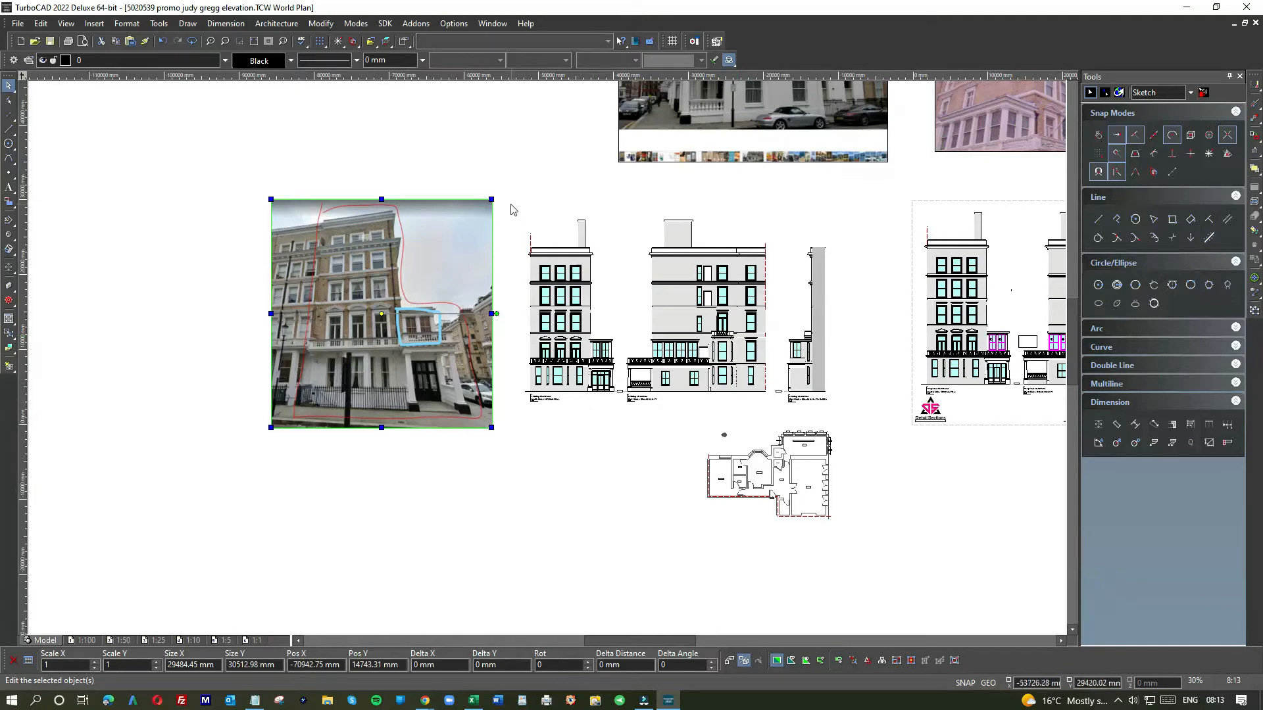
{"action": "scroll", "coordinate": [572, 303], "scroll_direction": "up", "scroll_amount": 2}
{"action": "scroll", "coordinate": [549, 362], "scroll_direction": "up", "scroll_amount": 2}
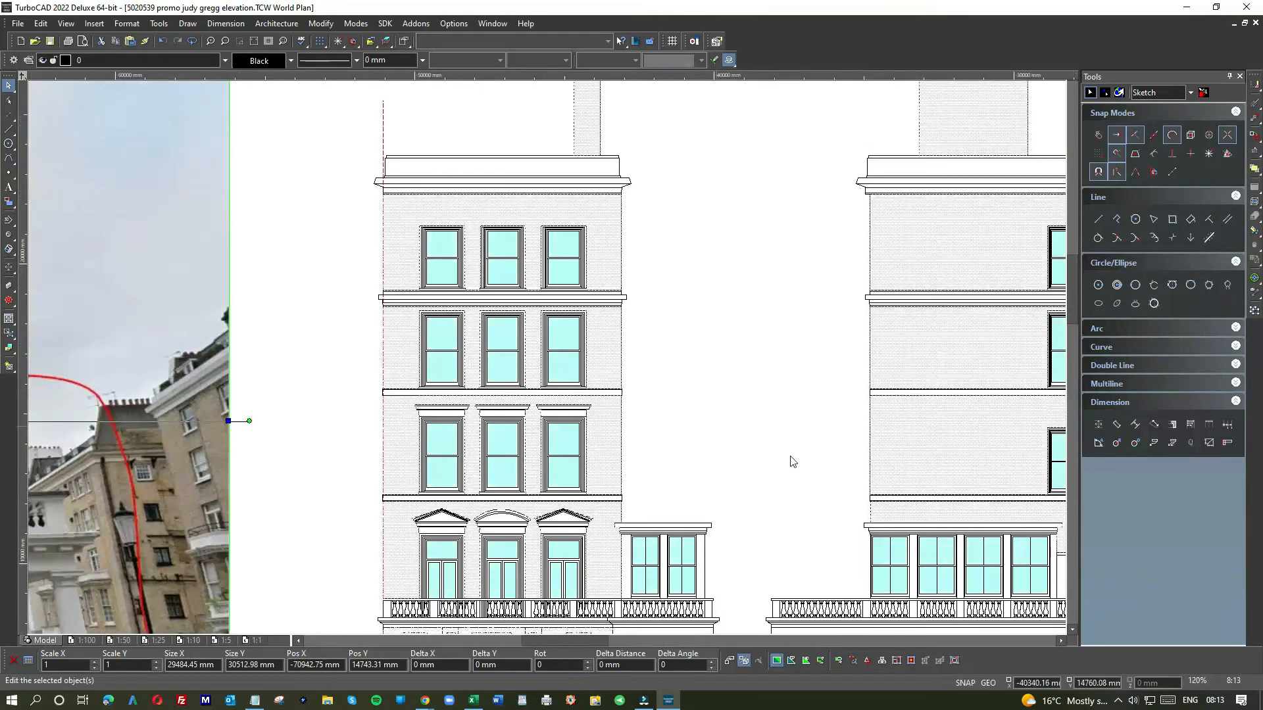
{"action": "scroll", "coordinate": [585, 369], "scroll_direction": "down", "scroll_amount": 2}
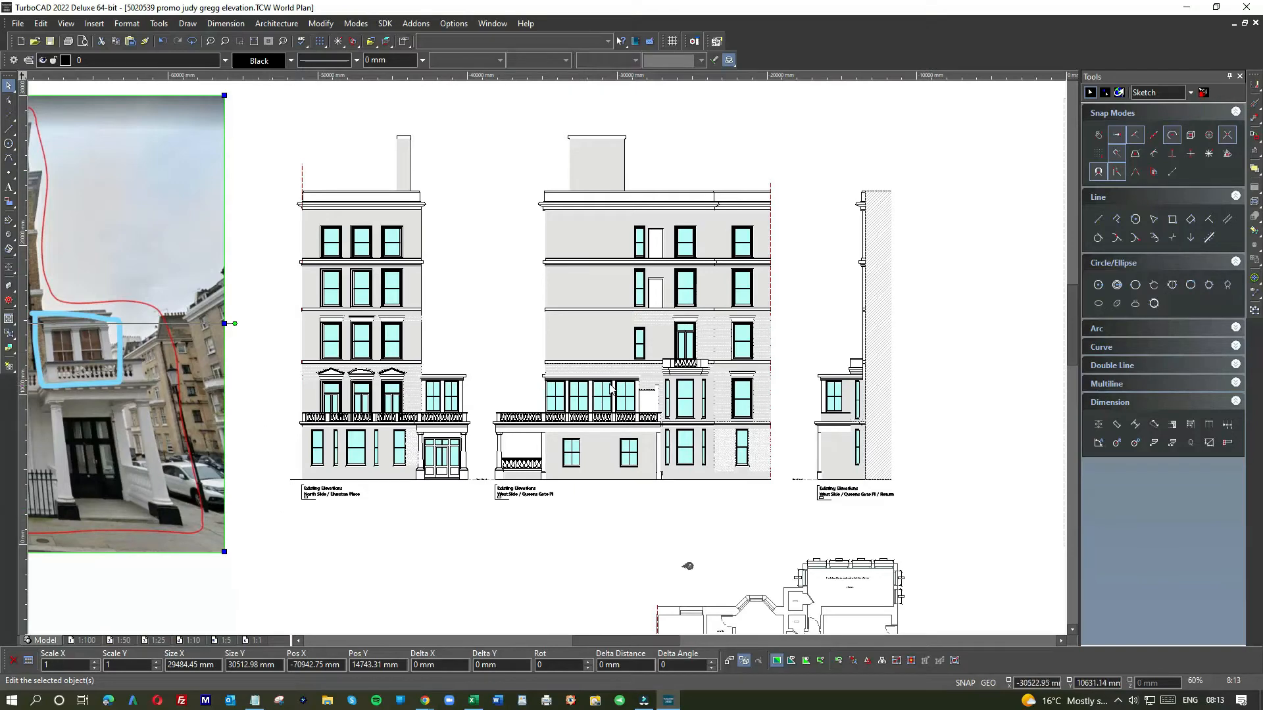
{"action": "scroll", "coordinate": [625, 374], "scroll_direction": "up", "scroll_amount": 4}
{"action": "scroll", "coordinate": [547, 361], "scroll_direction": "up", "scroll_amount": 2}
{"action": "scroll", "coordinate": [546, 361], "scroll_direction": "up", "scroll_amount": 1}
{"action": "scroll", "coordinate": [547, 372], "scroll_direction": "down", "scroll_amount": 1}
{"action": "scroll", "coordinate": [547, 369], "scroll_direction": "down", "scroll_amount": 2}
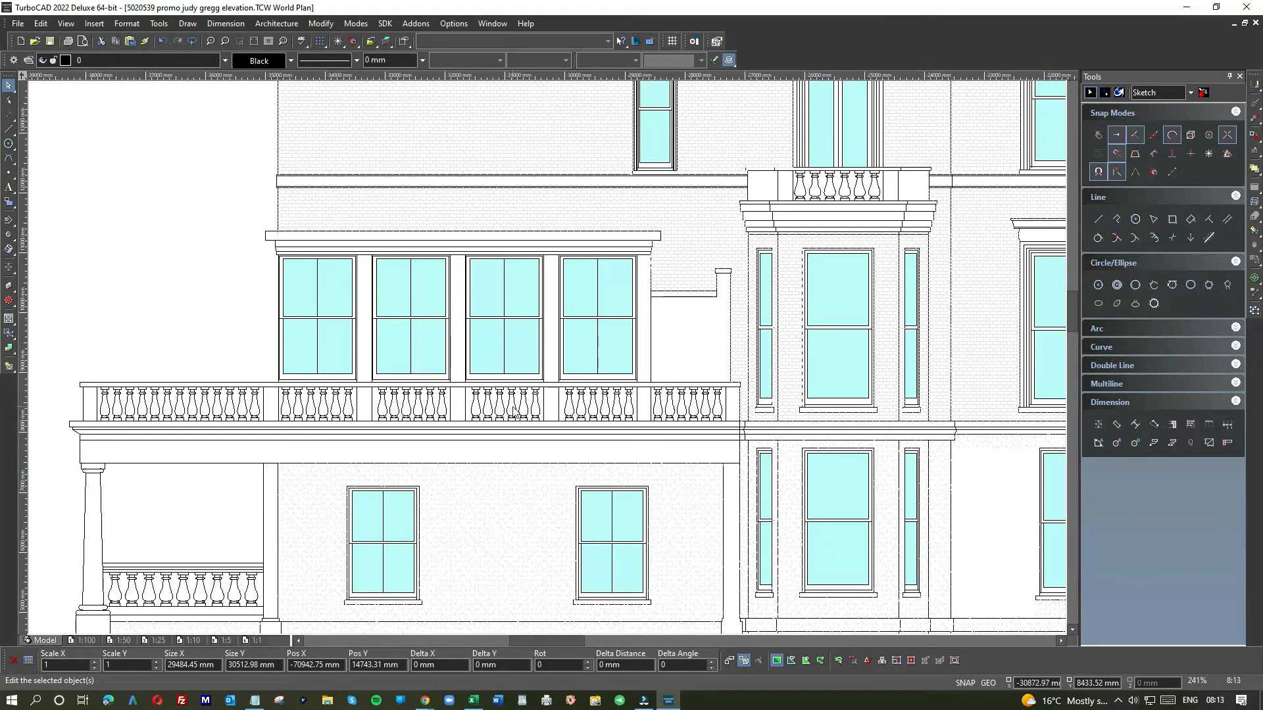
{"action": "scroll", "coordinate": [548, 362], "scroll_direction": "up", "scroll_amount": 2}
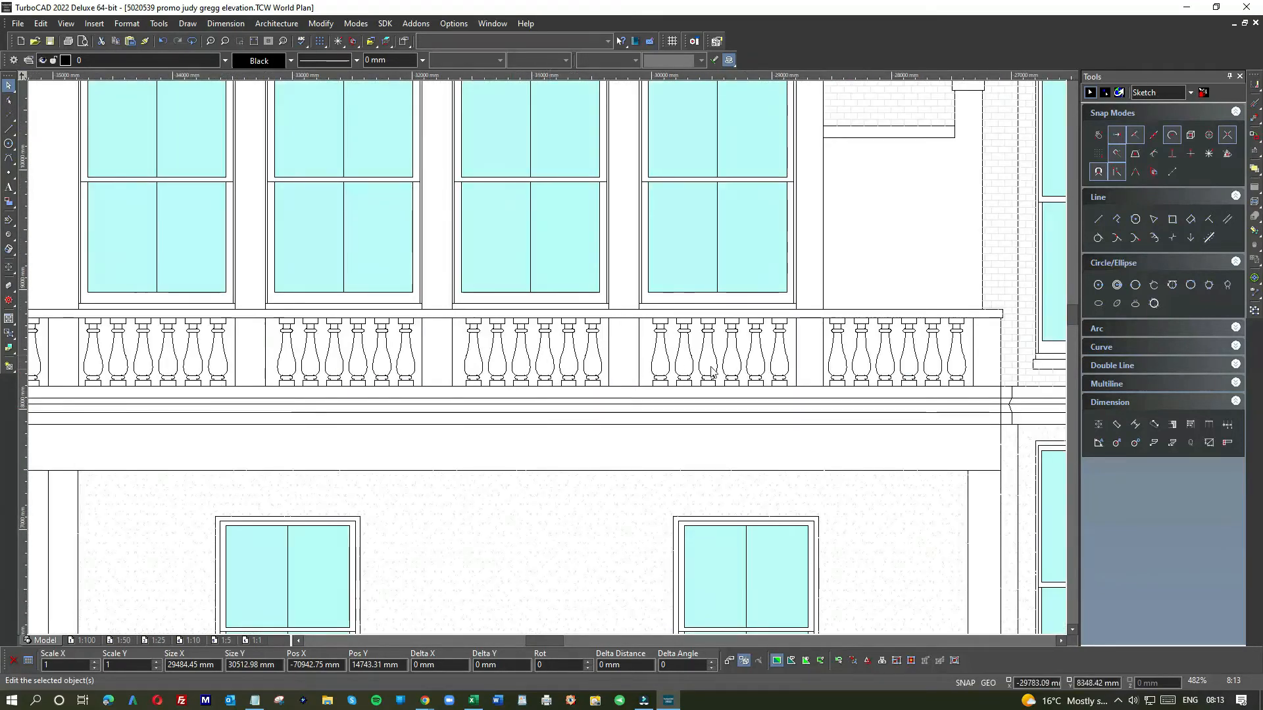
Step: Examine the floor plan beneath the existing elevations, focusing on the kitchen's windows, their width dimensions and the window replacement note
{"action": "scroll", "coordinate": [550, 362], "scroll_direction": "down", "scroll_amount": 2}
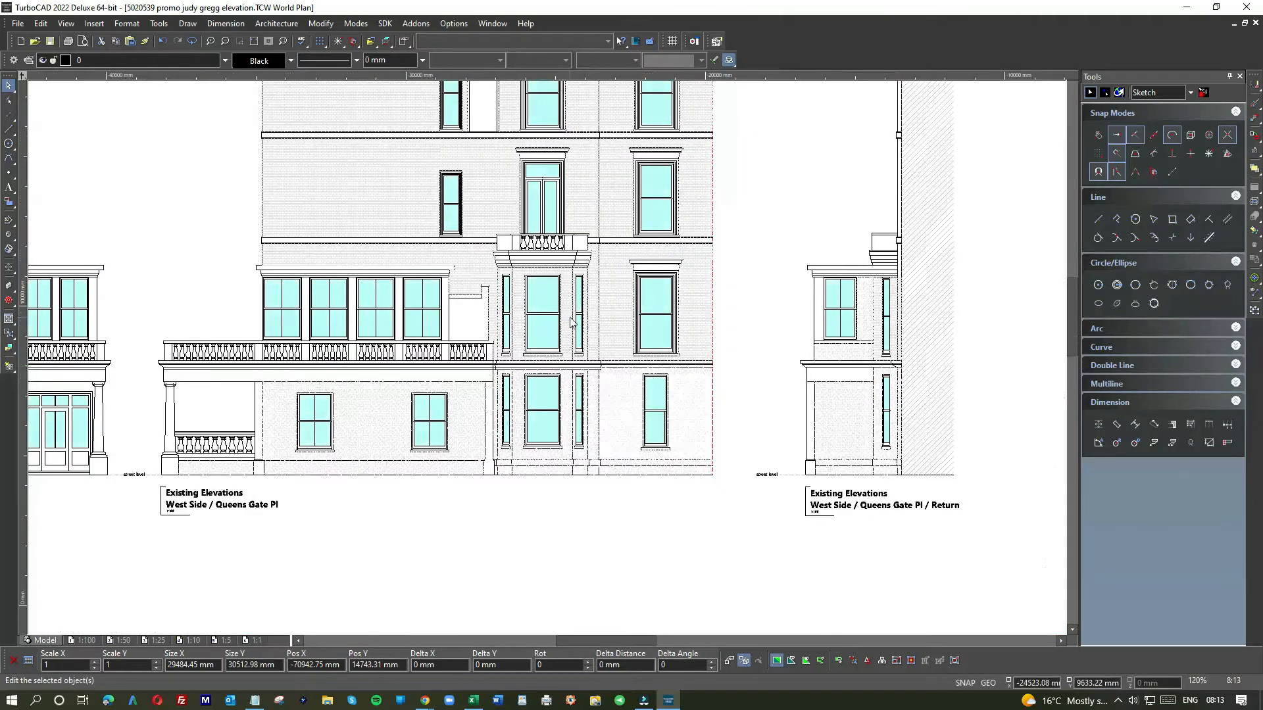
{"action": "scroll", "coordinate": [550, 361], "scroll_direction": "down", "scroll_amount": 4}
{"action": "scroll", "coordinate": [602, 339], "scroll_direction": "down", "scroll_amount": 2}
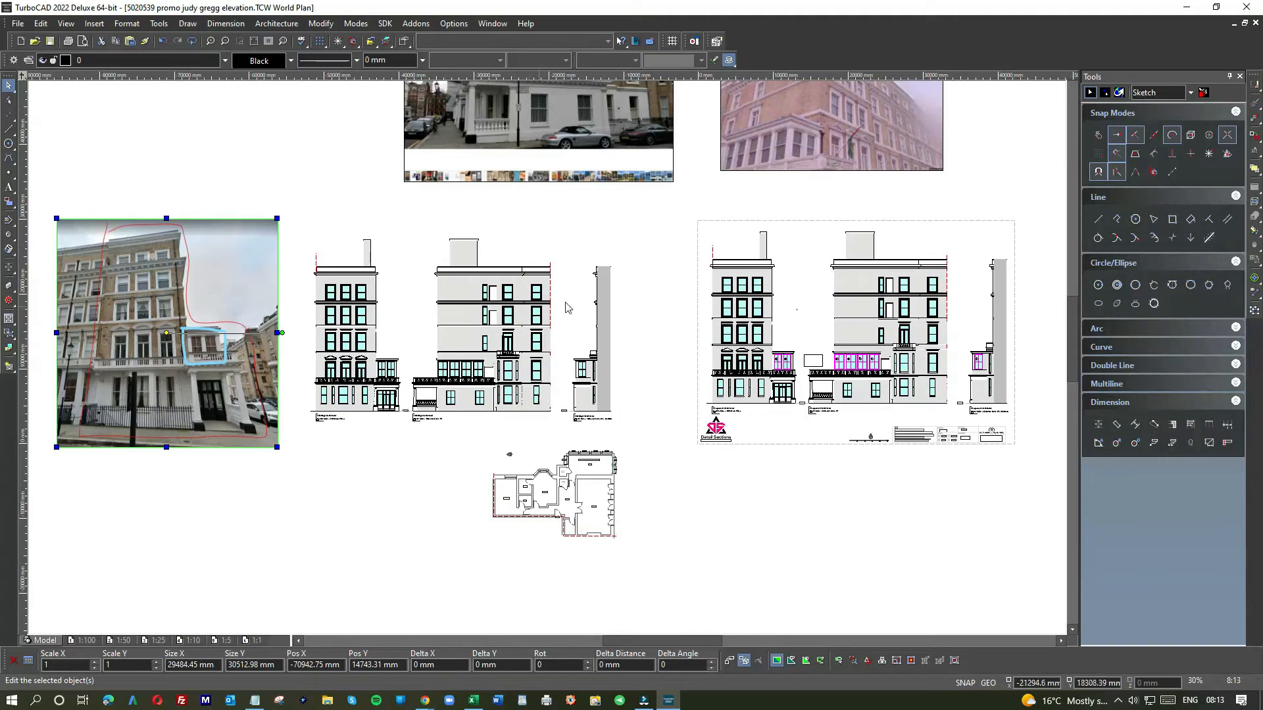
{"action": "scroll", "coordinate": [540, 474], "scroll_direction": "up", "scroll_amount": 4}
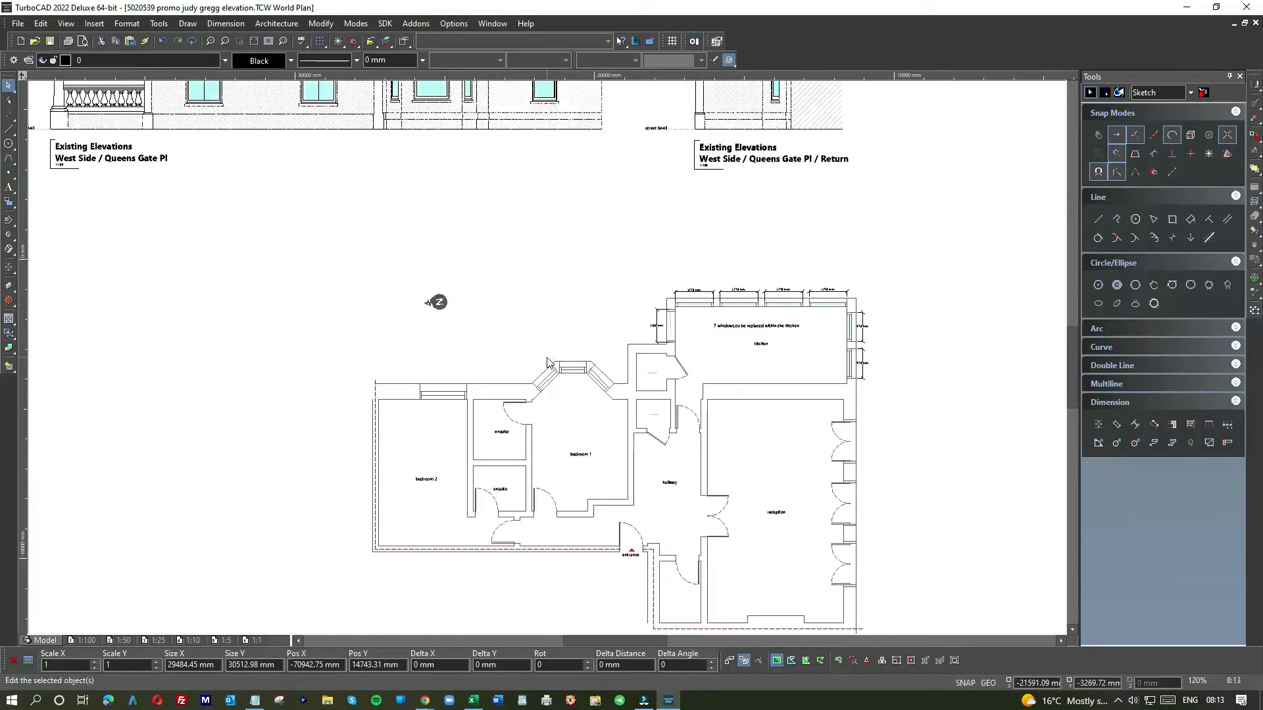
{"action": "scroll", "coordinate": [550, 365], "scroll_direction": "down", "scroll_amount": 2}
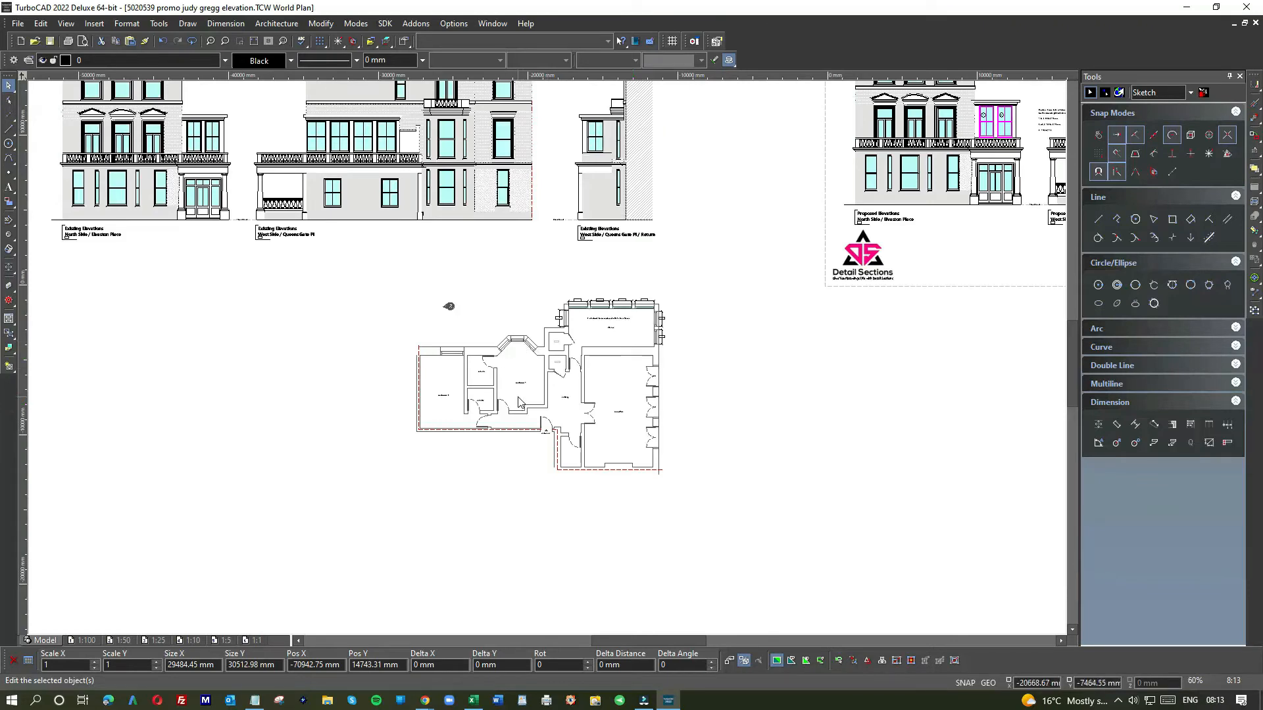
{"action": "scroll", "coordinate": [518, 408], "scroll_direction": "up", "scroll_amount": 2}
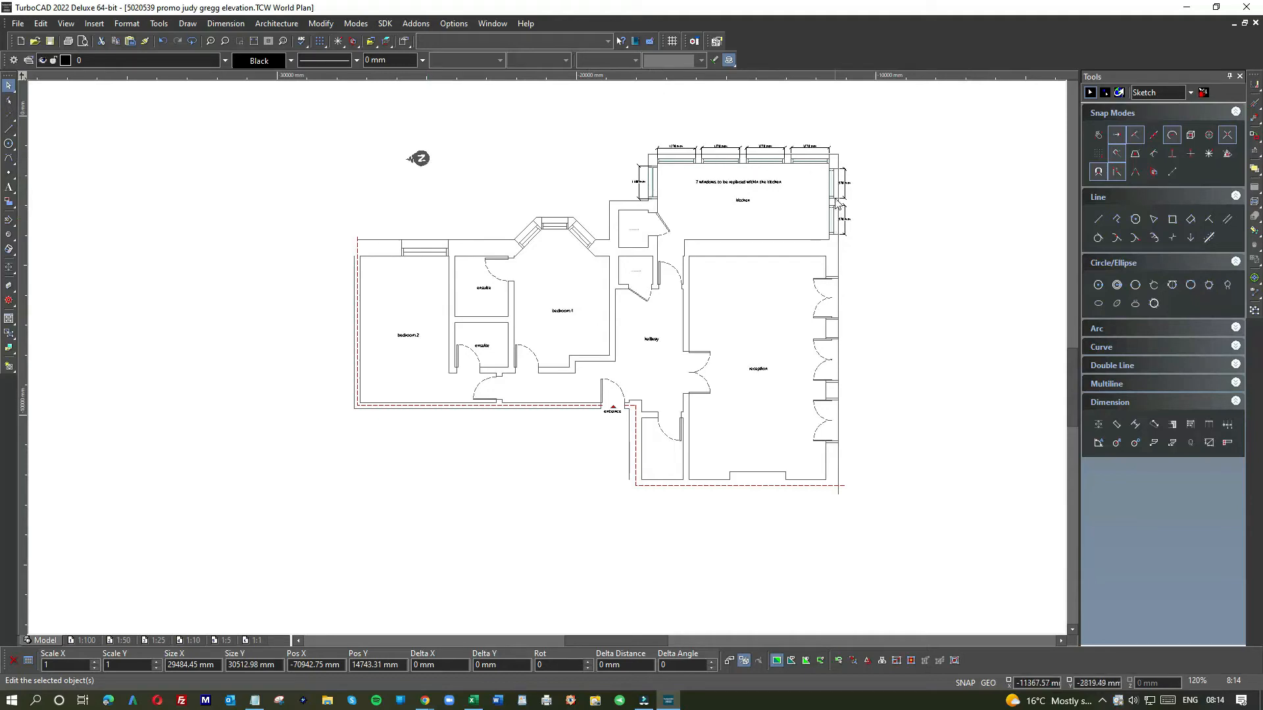
{"action": "scroll", "coordinate": [833, 194], "scroll_direction": "up", "scroll_amount": 1}
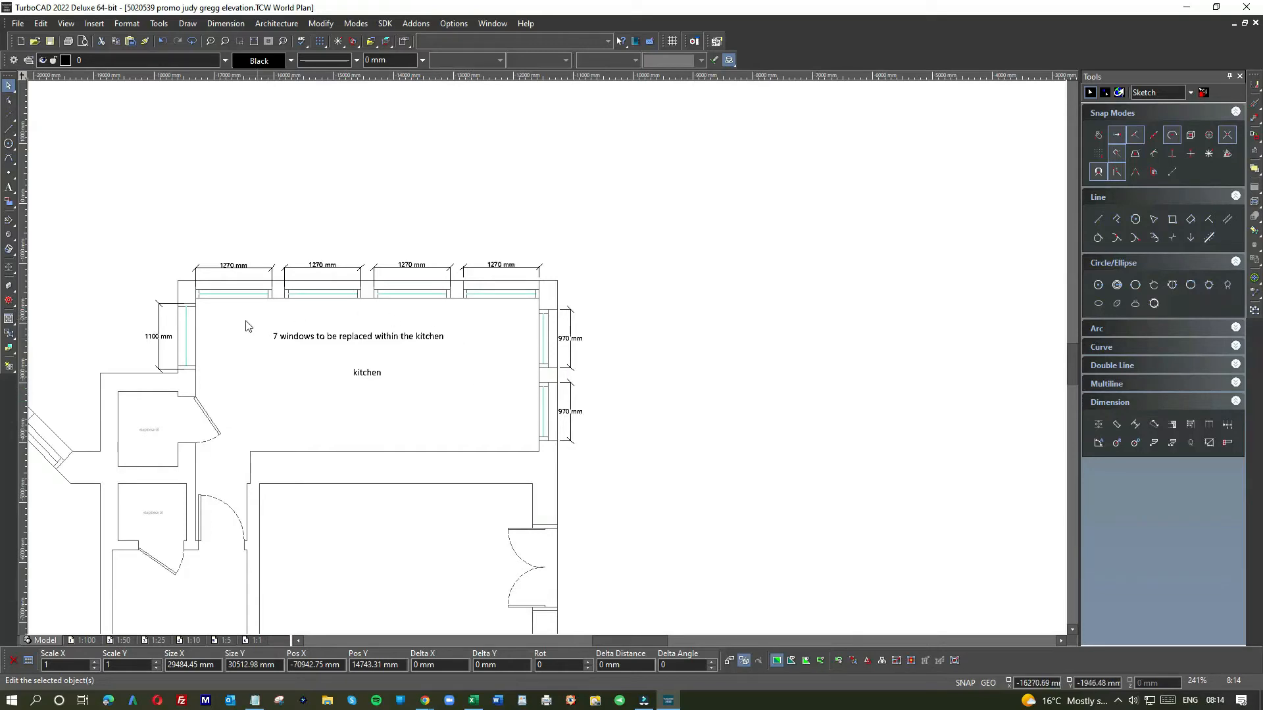
{"action": "scroll", "coordinate": [287, 412], "scroll_direction": "down", "scroll_amount": 1}
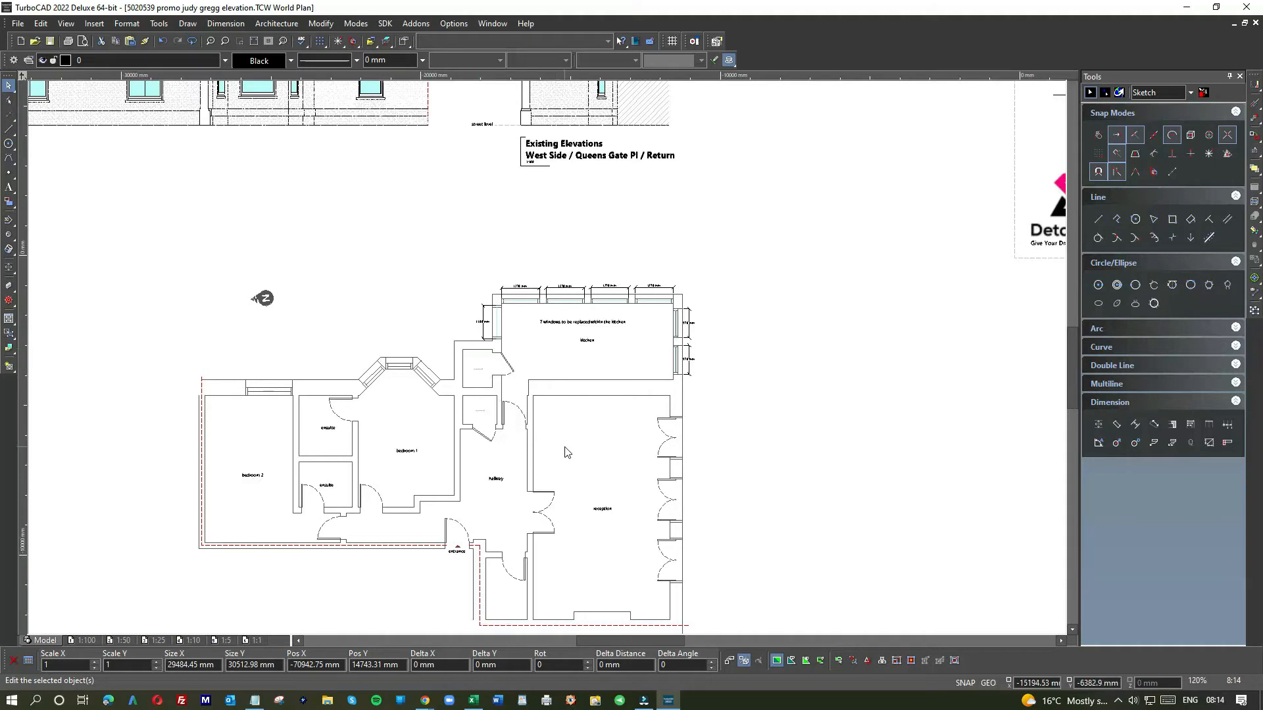
{"action": "scroll", "coordinate": [575, 347], "scroll_direction": "up", "scroll_amount": 3}
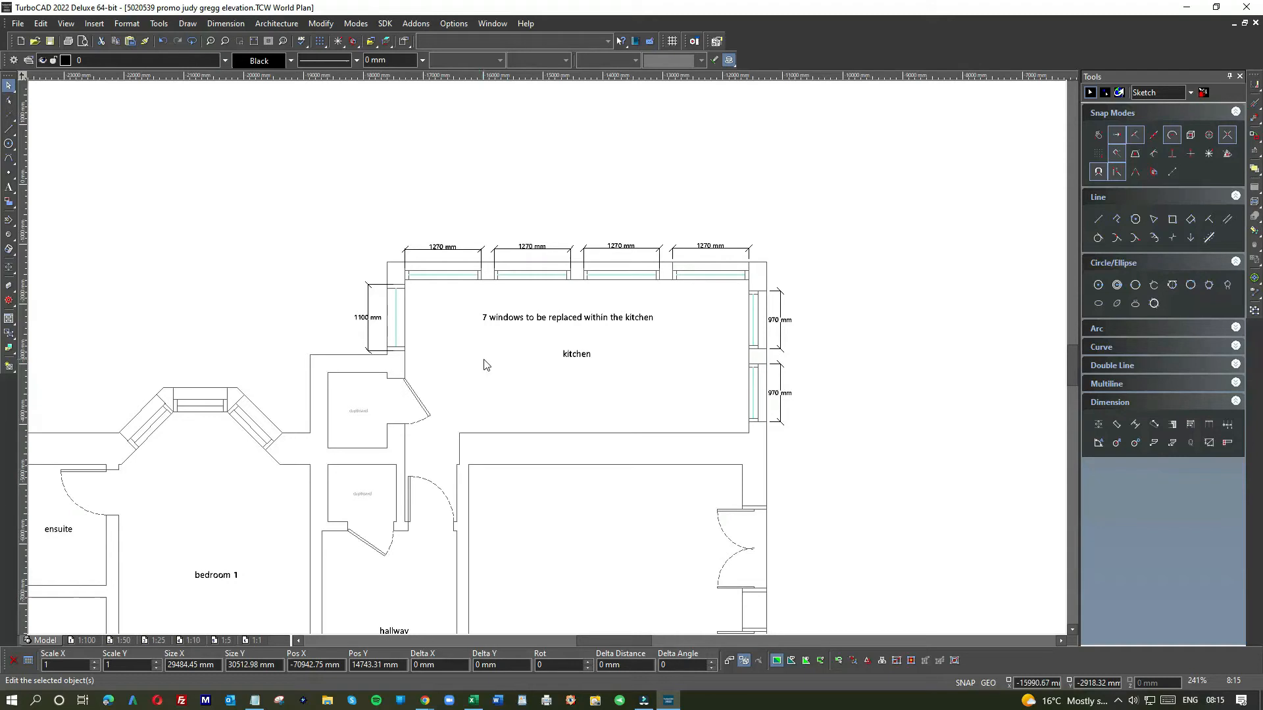
{"action": "scroll", "coordinate": [492, 364], "scroll_direction": "down", "scroll_amount": 3}
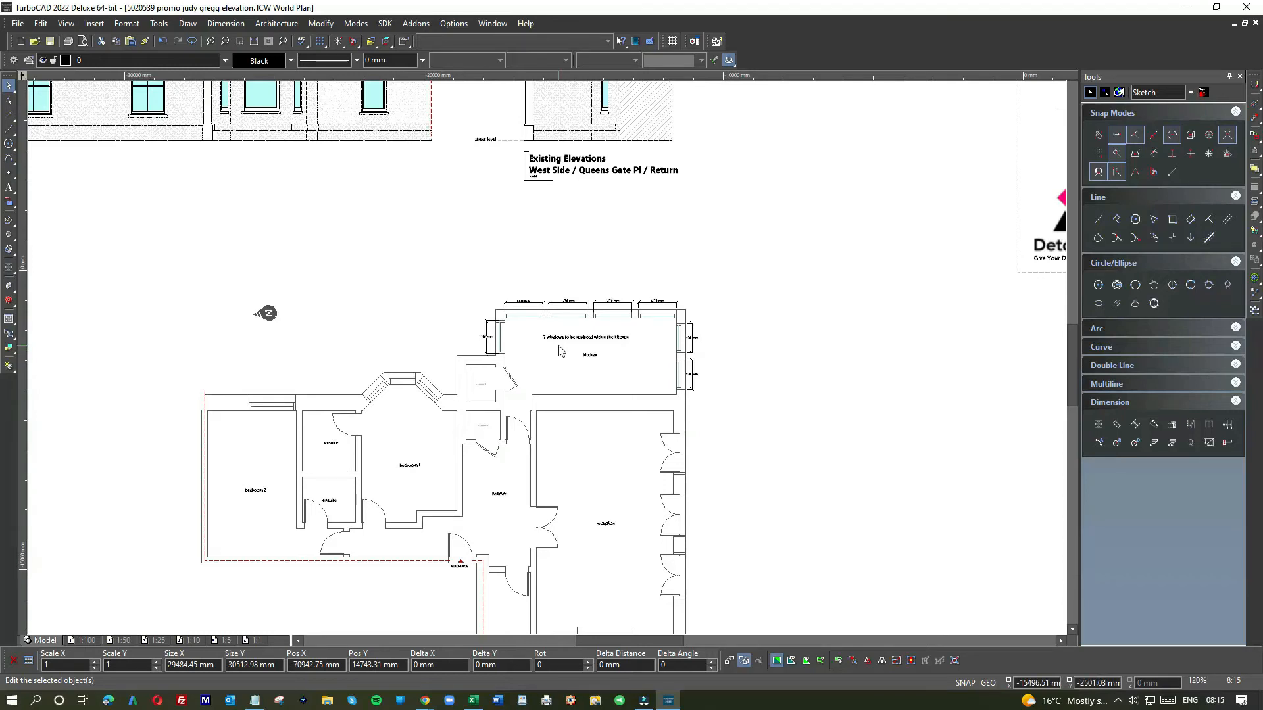
{"action": "scroll", "coordinate": [561, 350], "scroll_direction": "down", "scroll_amount": 3}
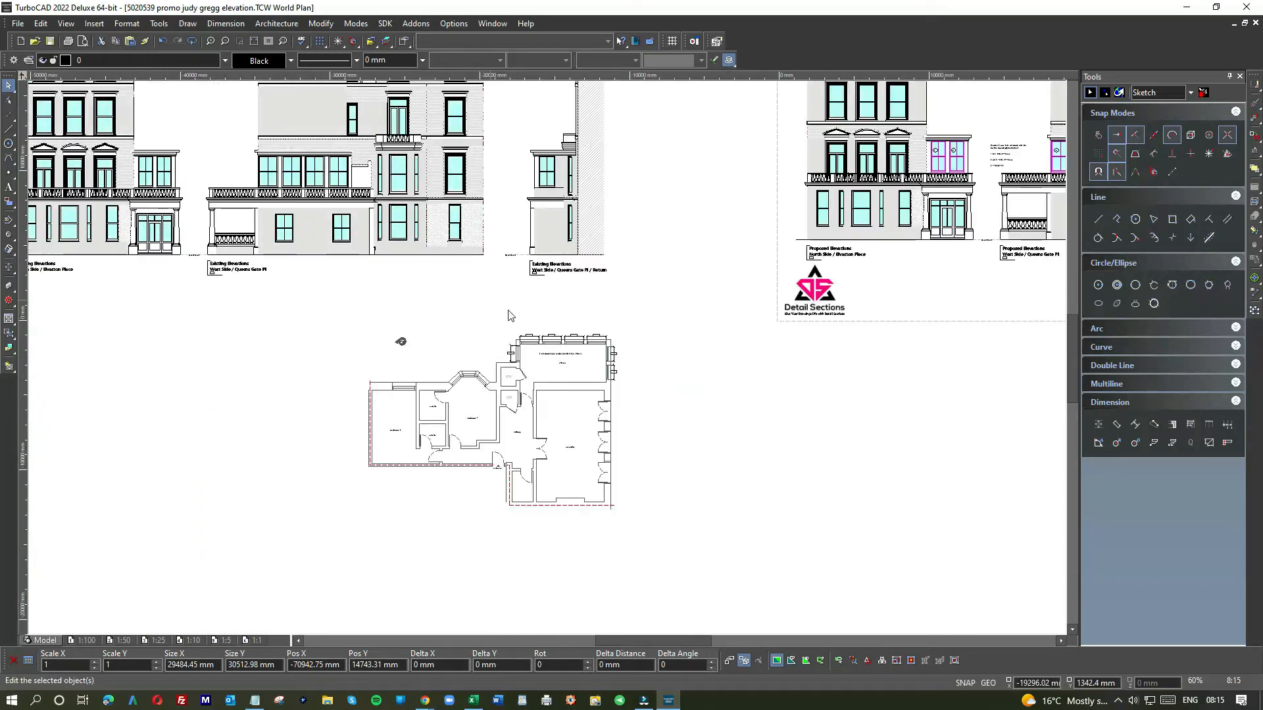
{"action": "scroll", "coordinate": [542, 367], "scroll_direction": "up", "scroll_amount": 4}
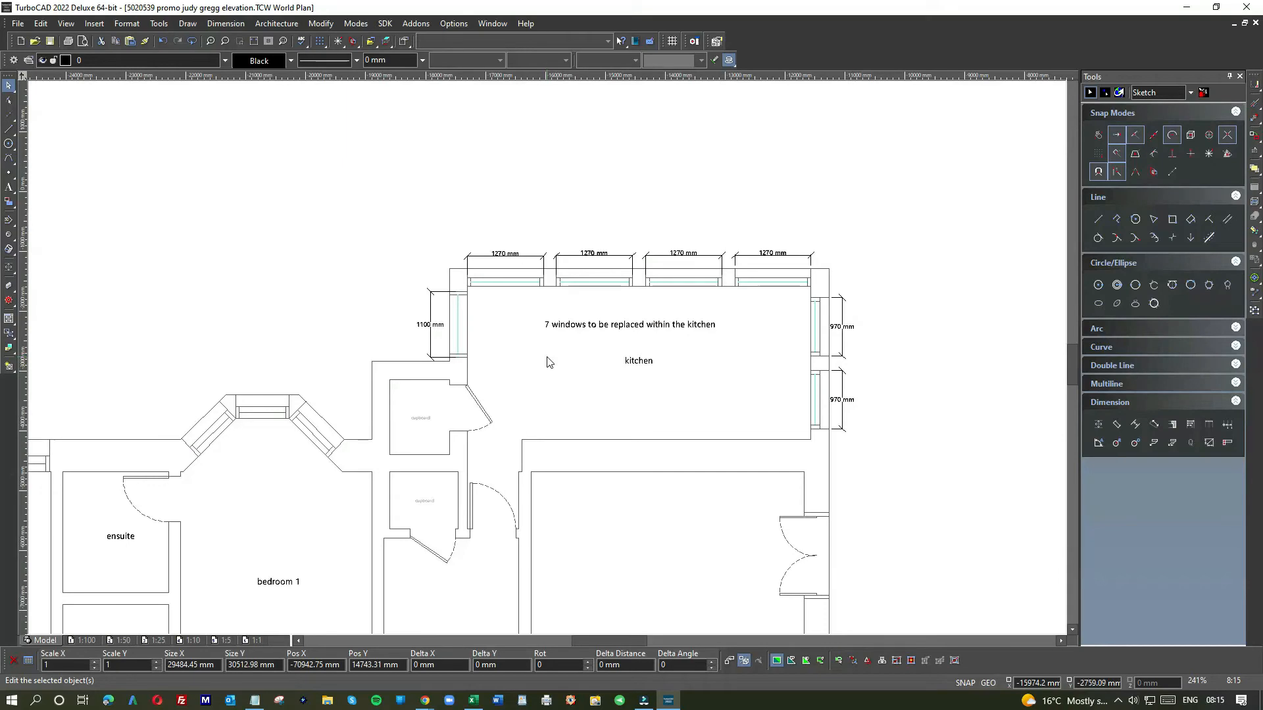
Step: Examine the rest of the floor plan, from the reception room's double doors through the hallway and entrance to the bedrooms
{"action": "scroll", "coordinate": [548, 362], "scroll_direction": "down", "scroll_amount": 2}
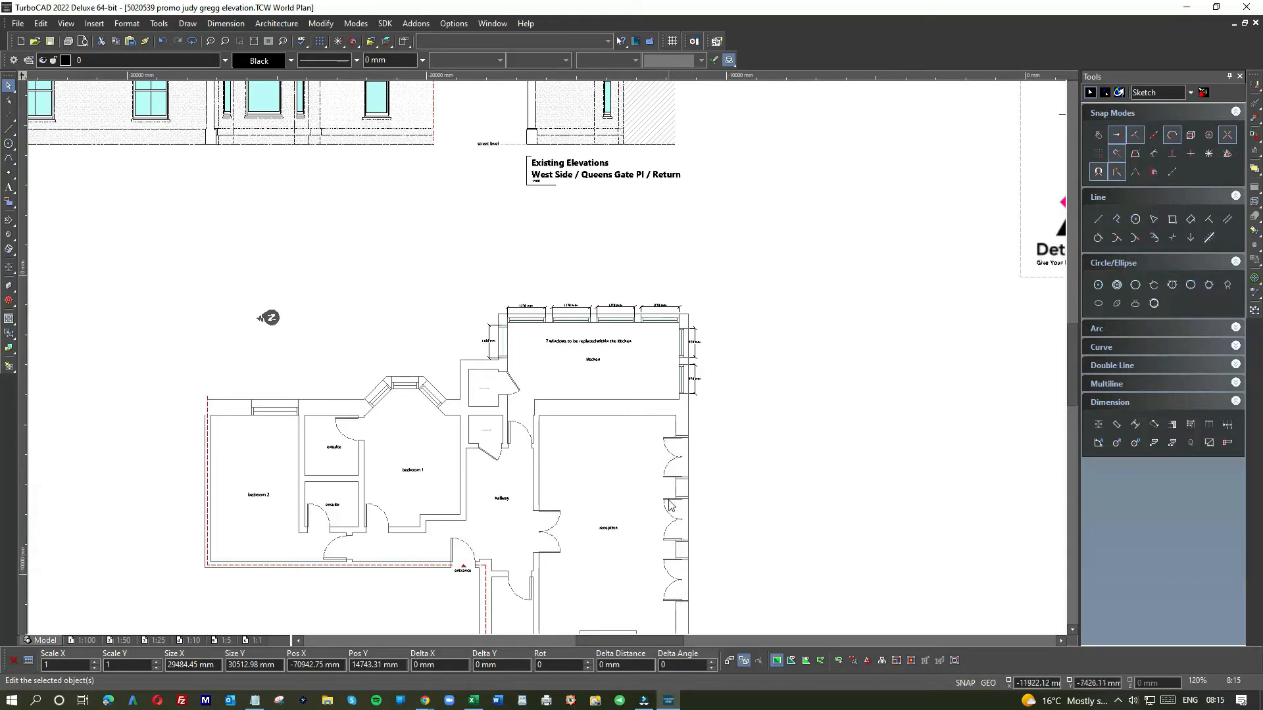
{"action": "scroll", "coordinate": [642, 535], "scroll_direction": "down", "scroll_amount": 3}
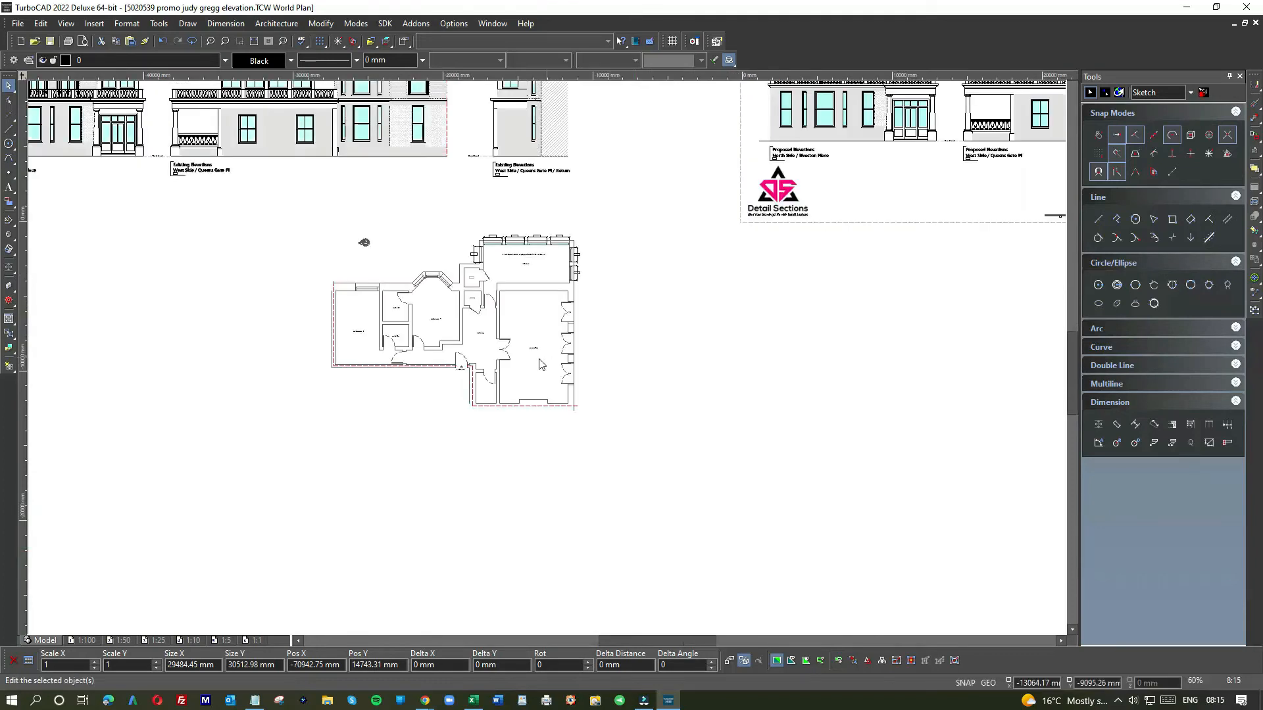
{"action": "scroll", "coordinate": [536, 367], "scroll_direction": "up", "scroll_amount": 3}
{"action": "scroll", "coordinate": [550, 363], "scroll_direction": "up", "scroll_amount": 3}
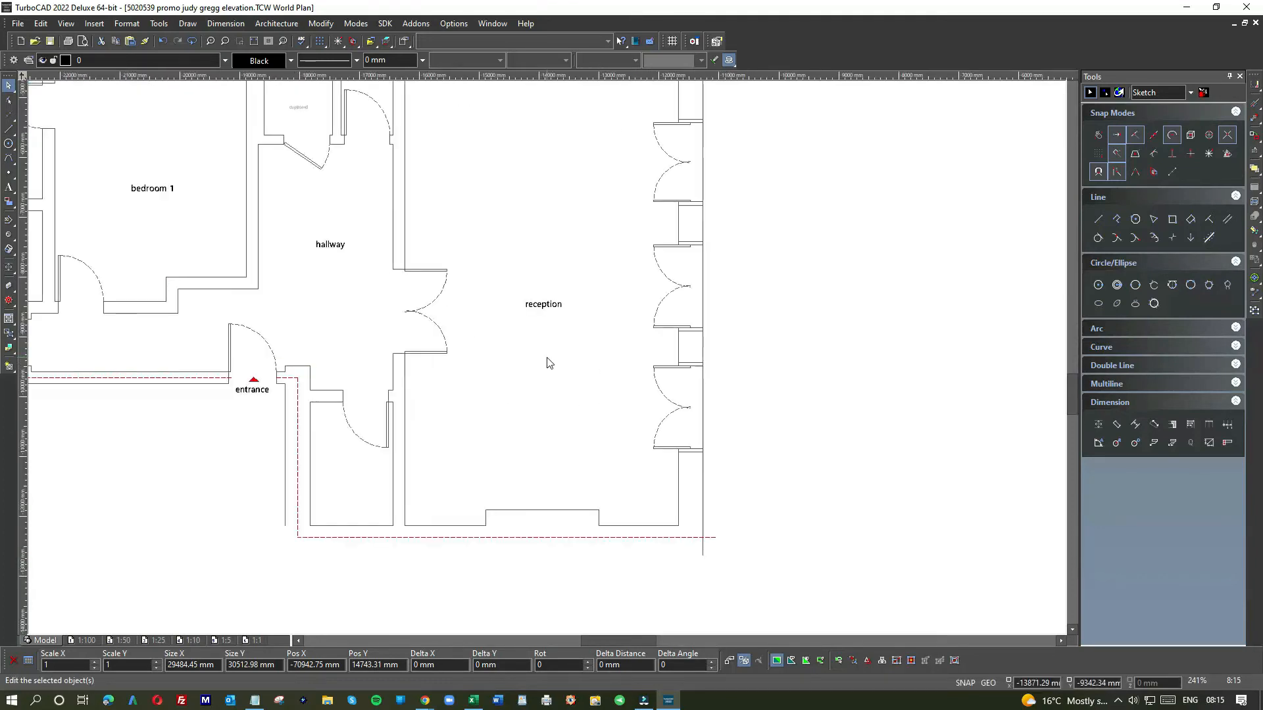
{"action": "scroll", "coordinate": [550, 359], "scroll_direction": "down", "scroll_amount": 3}
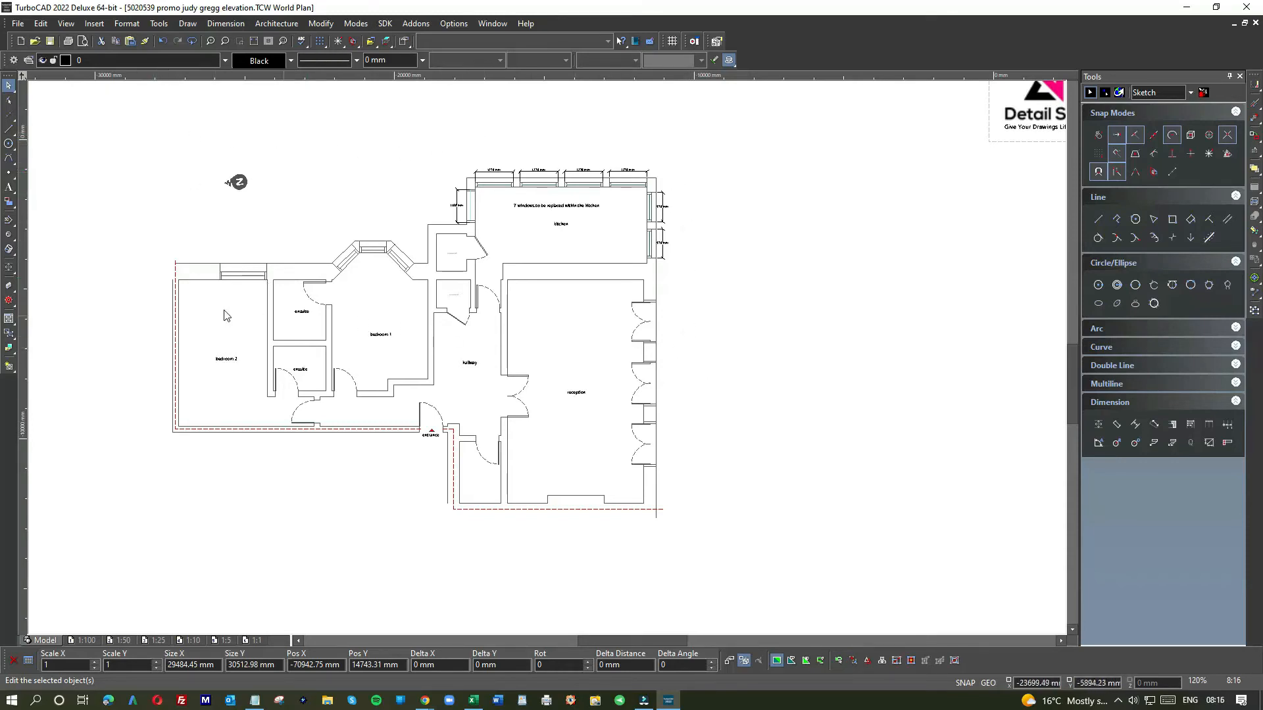
Step: Examine the numbered magenta windows on the proposed north and west side elevations together with the sash replacement note between them
{"action": "scroll", "coordinate": [526, 337], "scroll_direction": "down", "scroll_amount": 3}
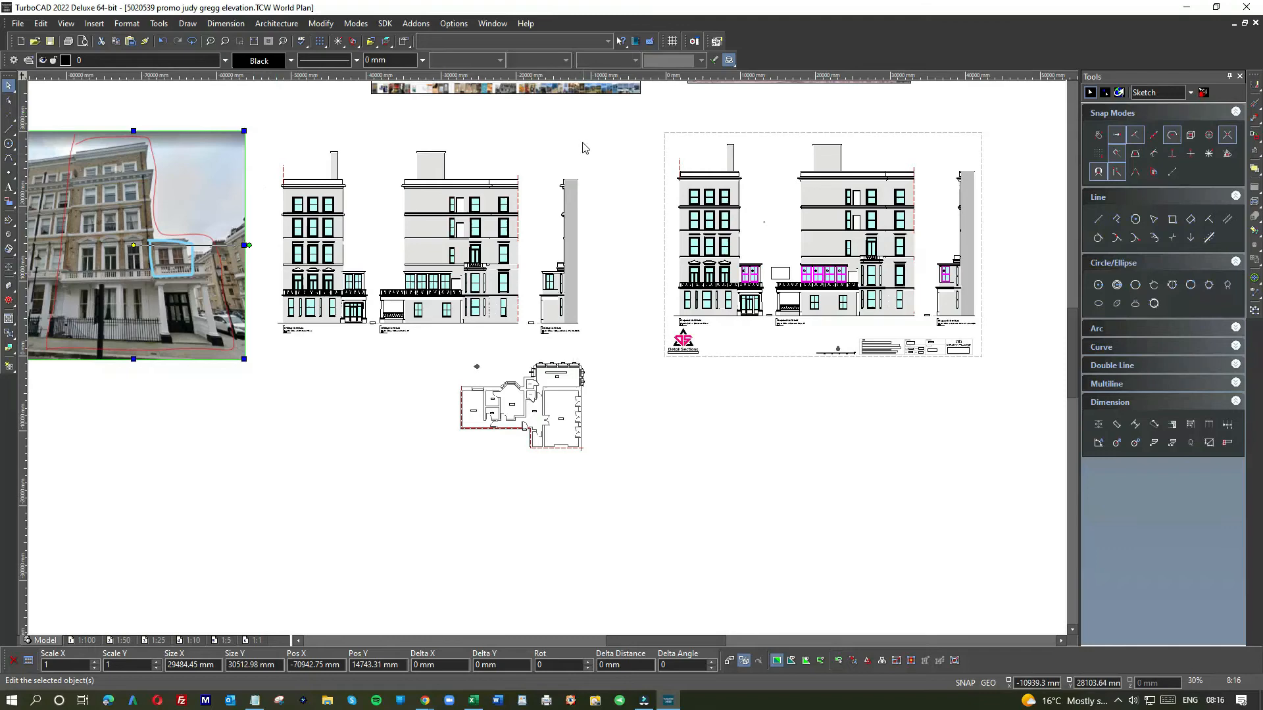
{"action": "scroll", "coordinate": [838, 271], "scroll_direction": "up", "scroll_amount": 2}
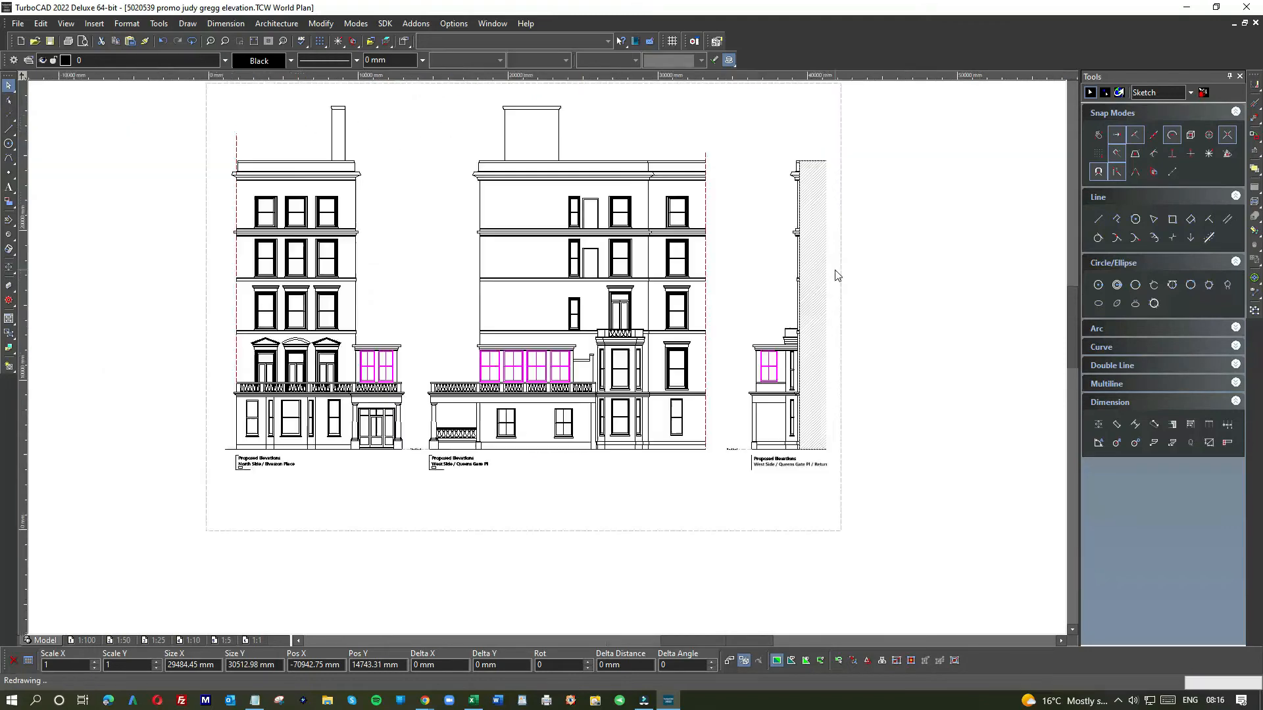
{"action": "scroll", "coordinate": [549, 362], "scroll_direction": "down", "scroll_amount": 1}
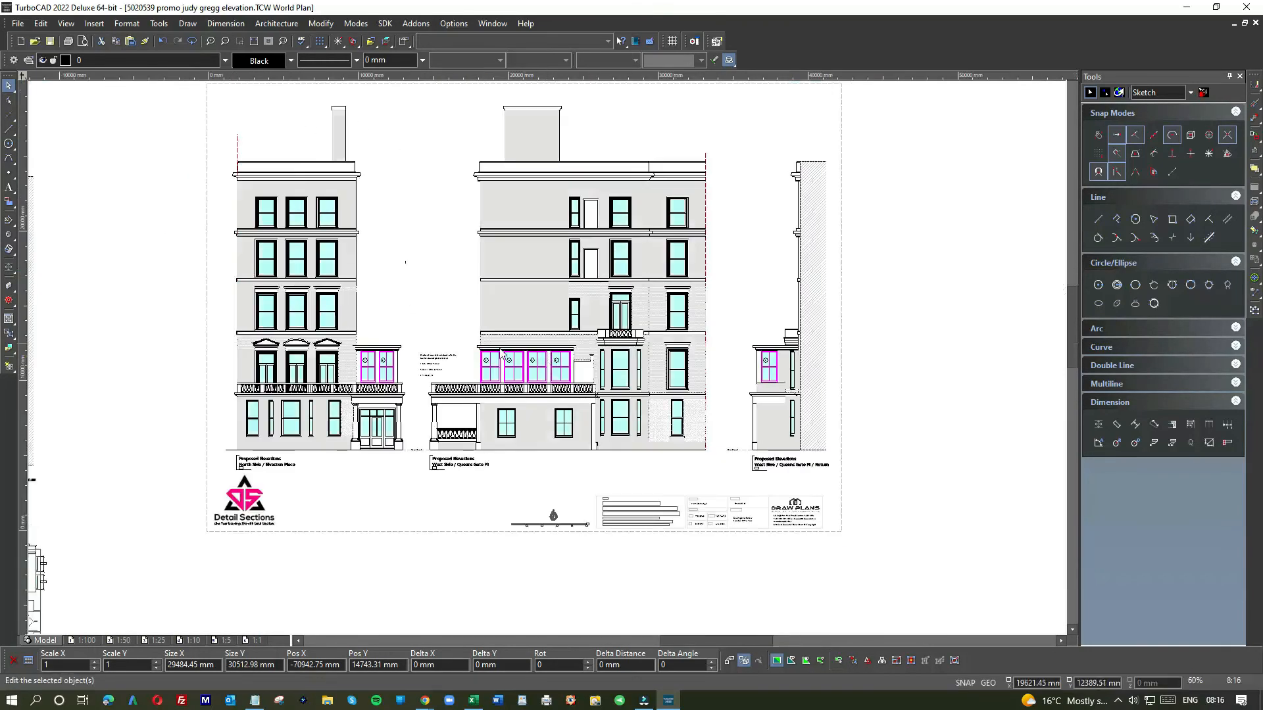
{"action": "scroll", "coordinate": [392, 355], "scroll_direction": "up", "scroll_amount": 1}
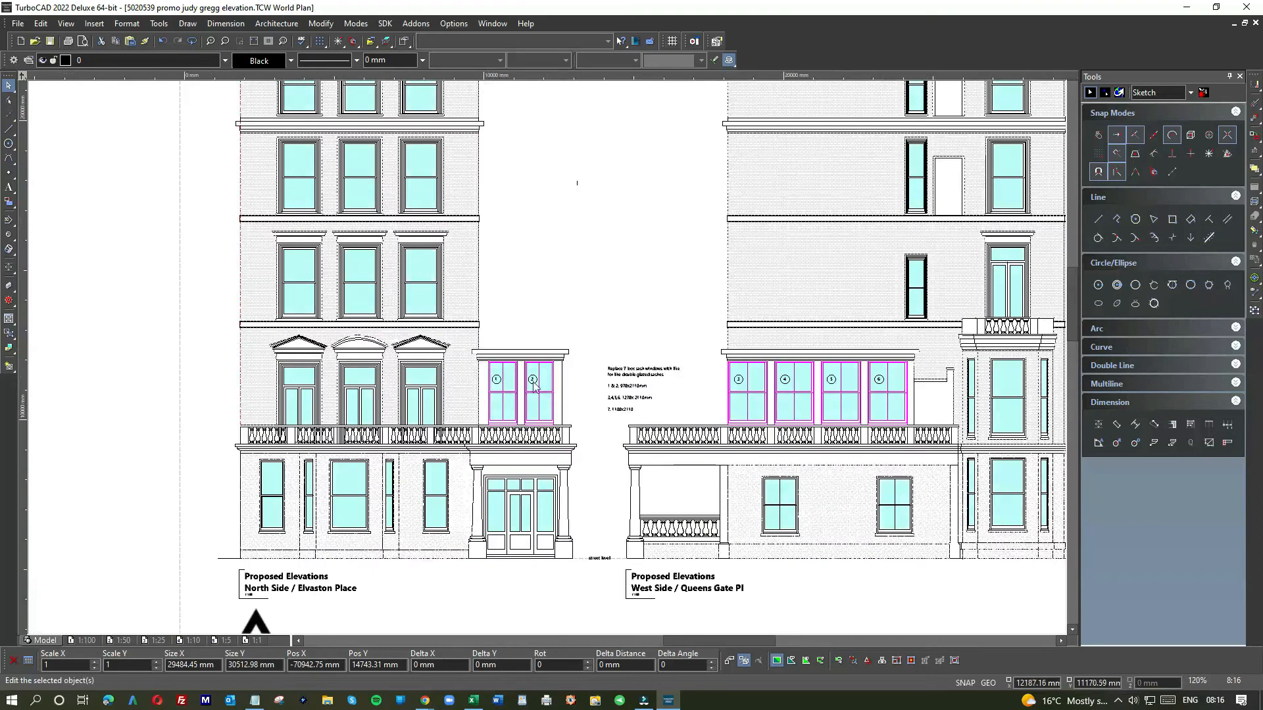
{"action": "scroll", "coordinate": [550, 362], "scroll_direction": "up", "scroll_amount": 2}
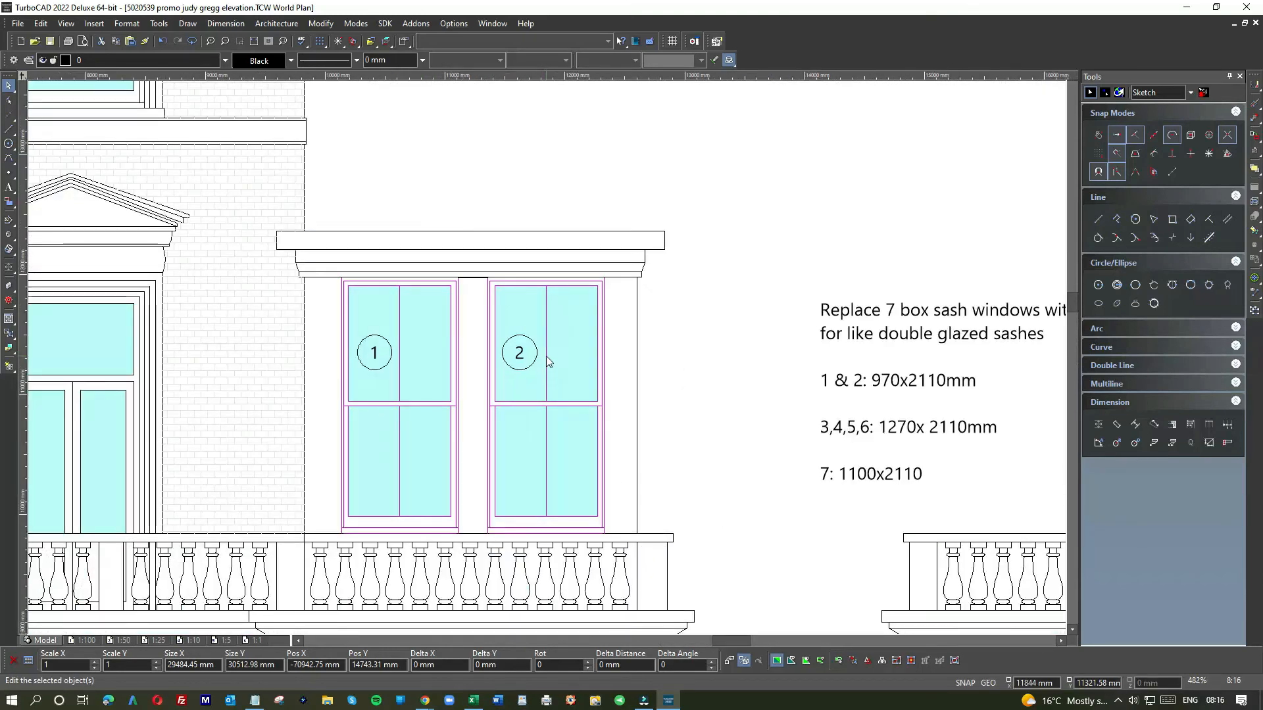
{"action": "scroll", "coordinate": [536, 408], "scroll_direction": "down", "scroll_amount": 1}
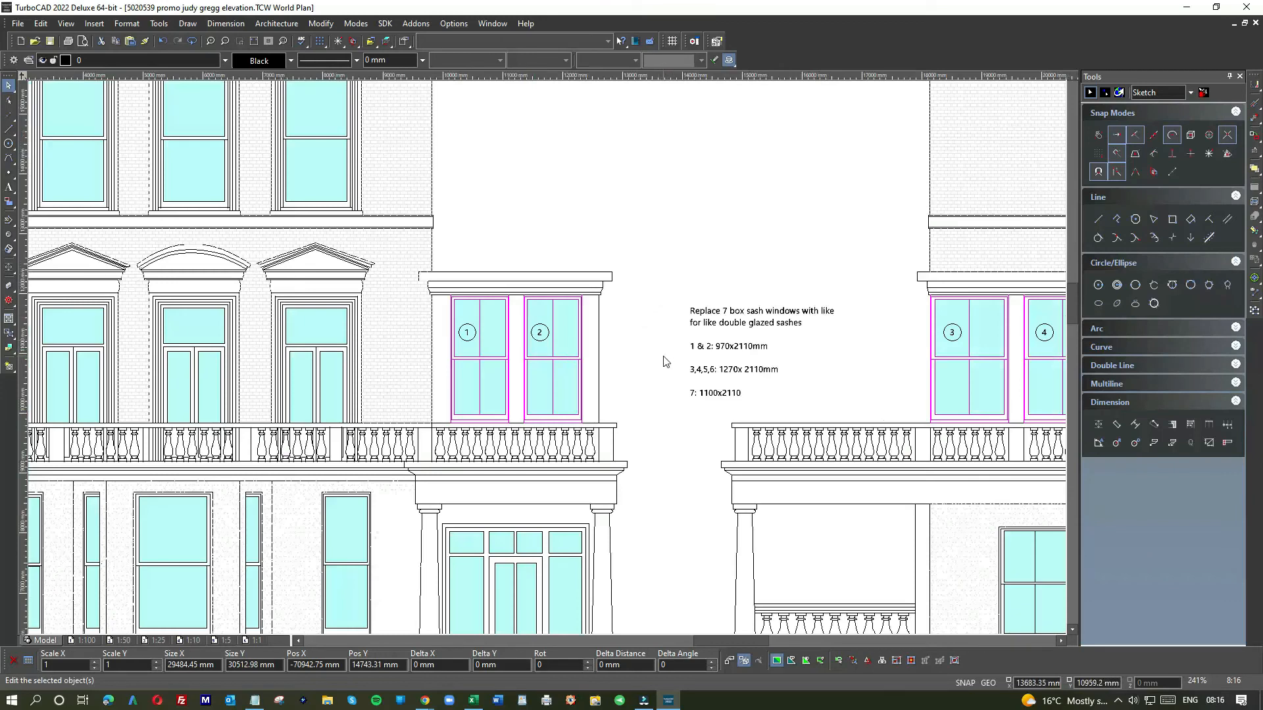
{"action": "scroll", "coordinate": [633, 359], "scroll_direction": "down", "scroll_amount": 1}
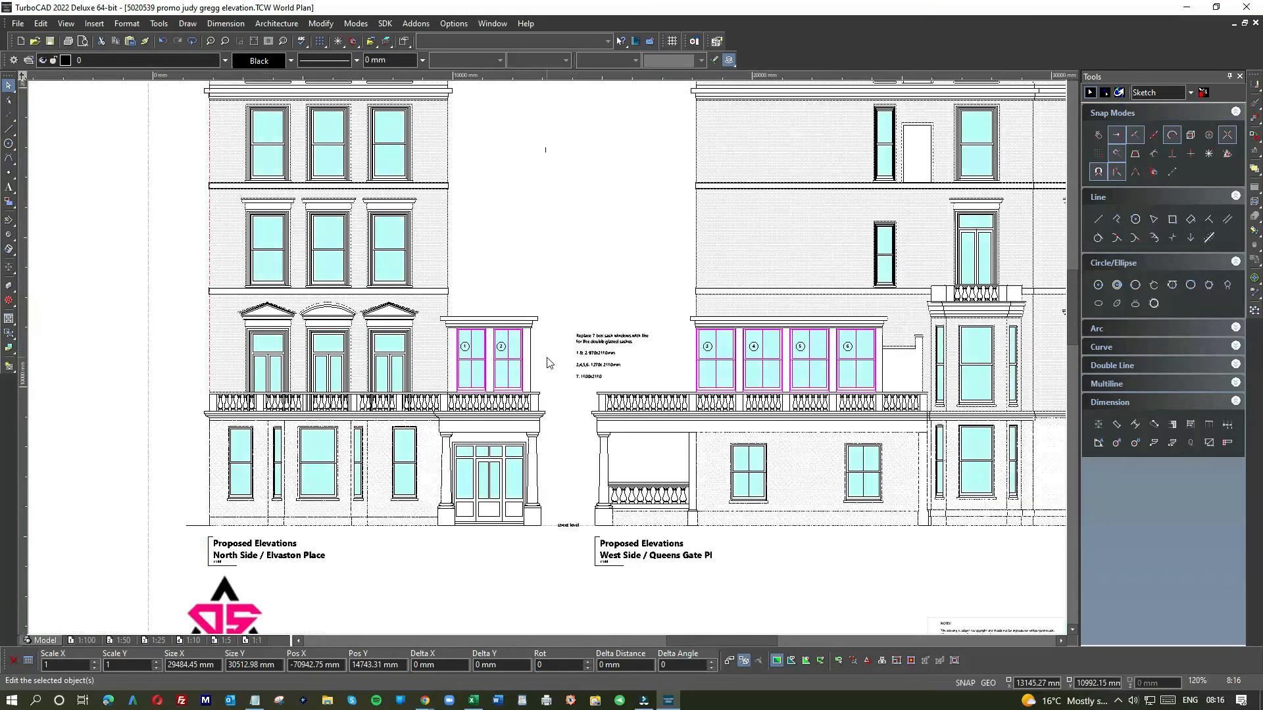
{"action": "scroll", "coordinate": [760, 375], "scroll_direction": "down", "scroll_amount": 1}
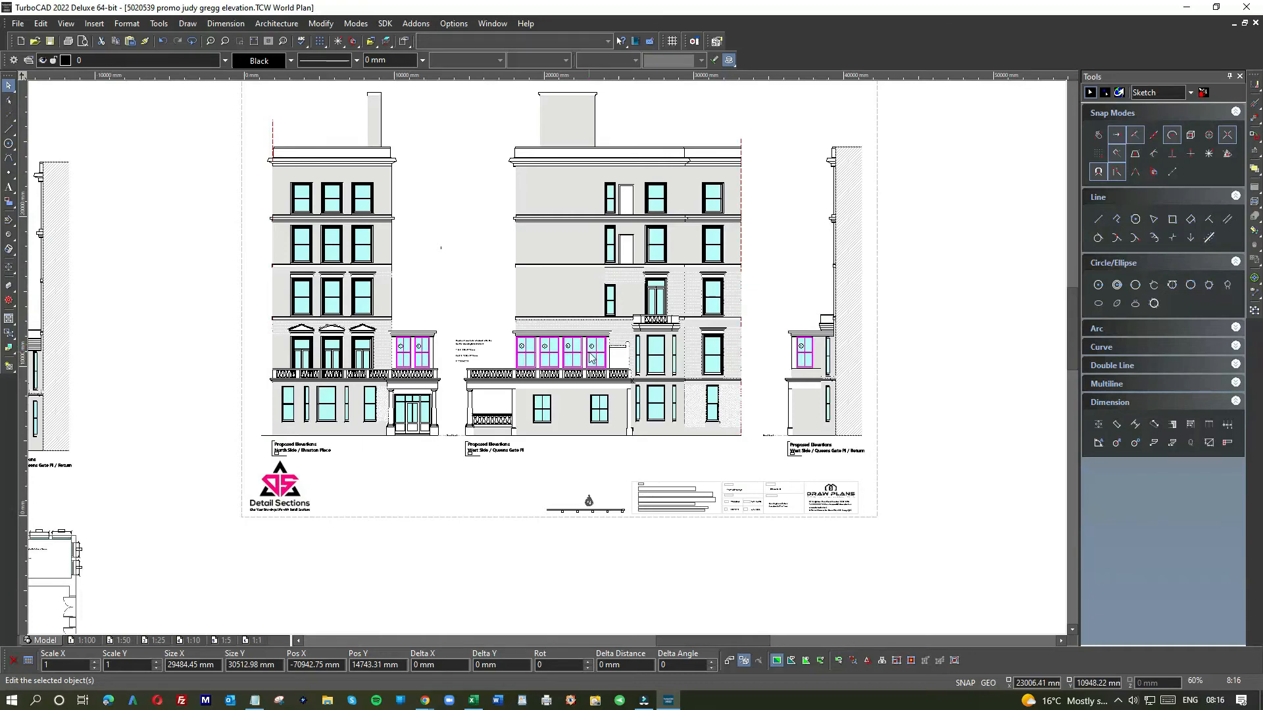
{"action": "scroll", "coordinate": [592, 358], "scroll_direction": "up", "scroll_amount": 2}
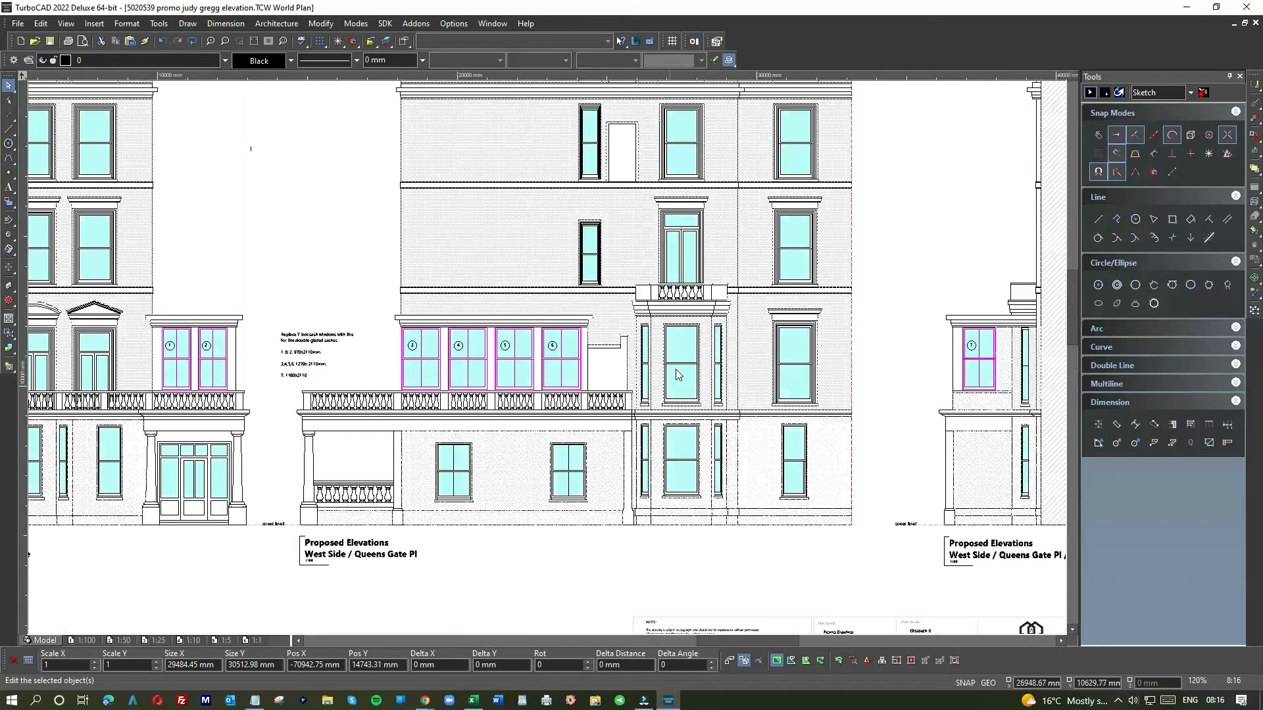
{"action": "scroll", "coordinate": [550, 363], "scroll_direction": "down", "scroll_amount": 2}
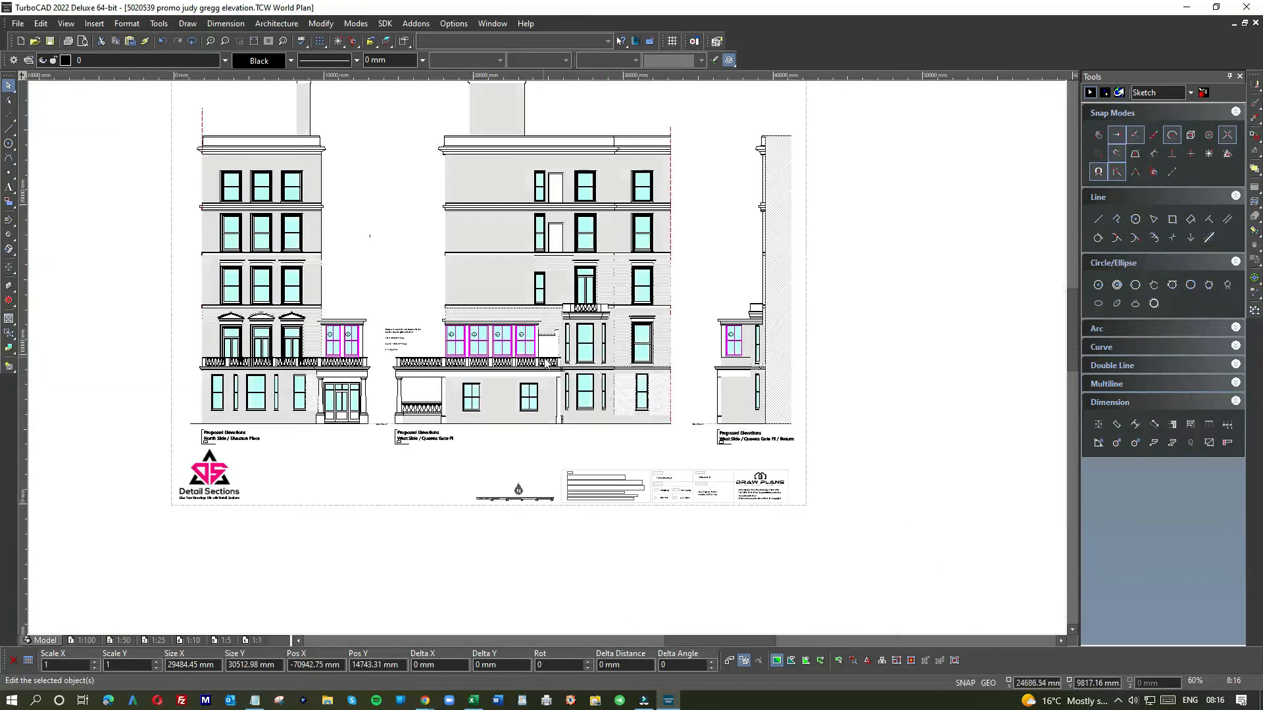
Step: Inspect the proposed west side return elevation's label and the drawing sheet's notes and title block
{"action": "scroll", "coordinate": [699, 428], "scroll_direction": "up", "scroll_amount": 4}
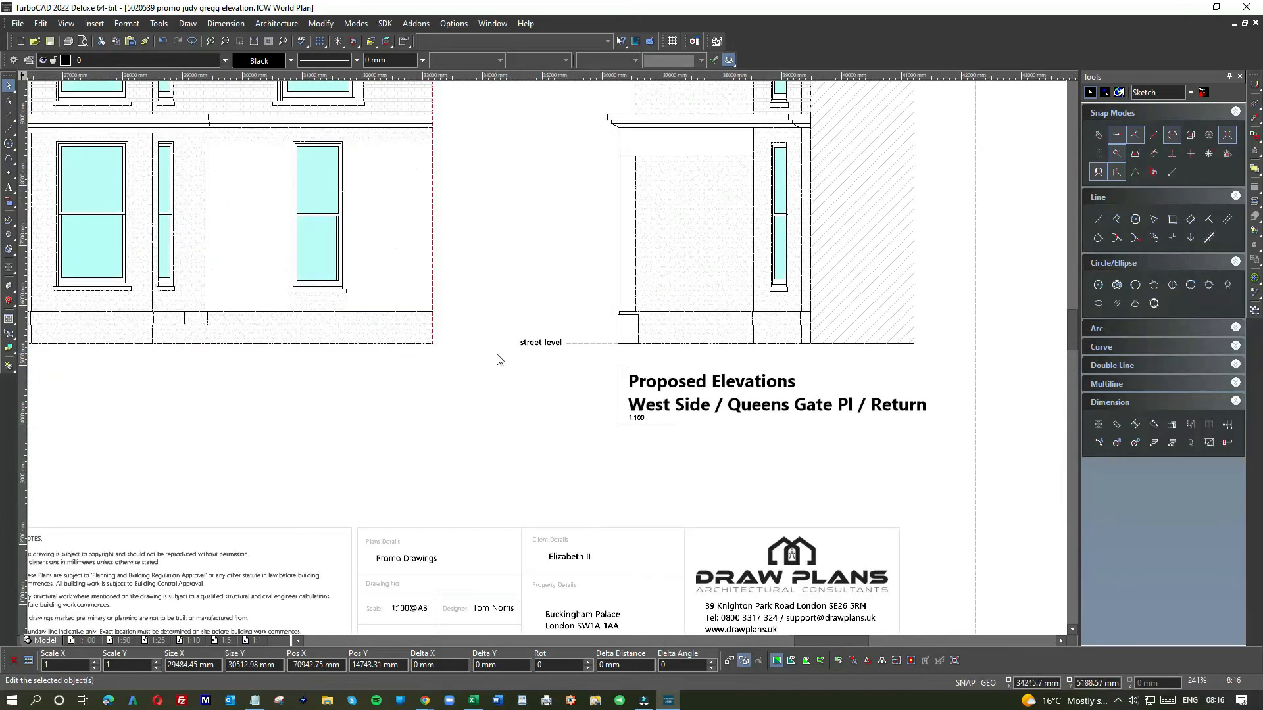
{"action": "scroll", "coordinate": [550, 363], "scroll_direction": "down", "scroll_amount": 2}
{"action": "scroll", "coordinate": [545, 362], "scroll_direction": "down", "scroll_amount": 2}
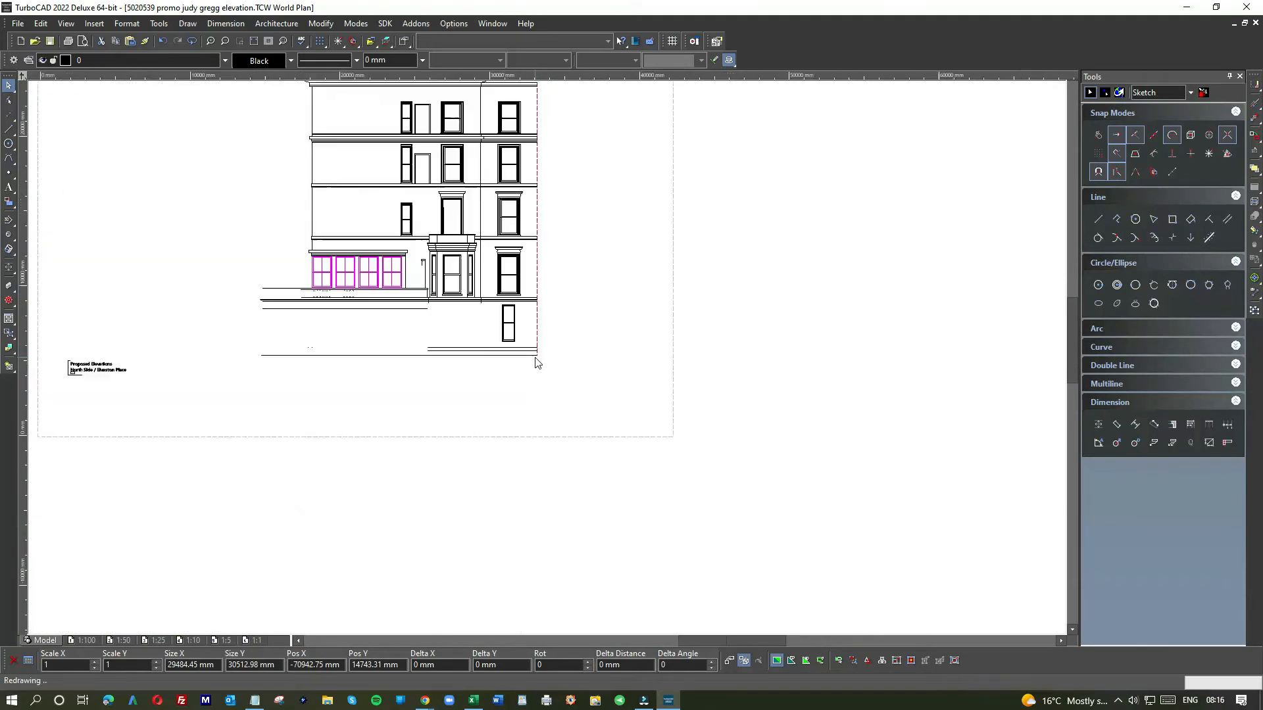
{"action": "scroll", "coordinate": [419, 337], "scroll_direction": "down", "scroll_amount": 2}
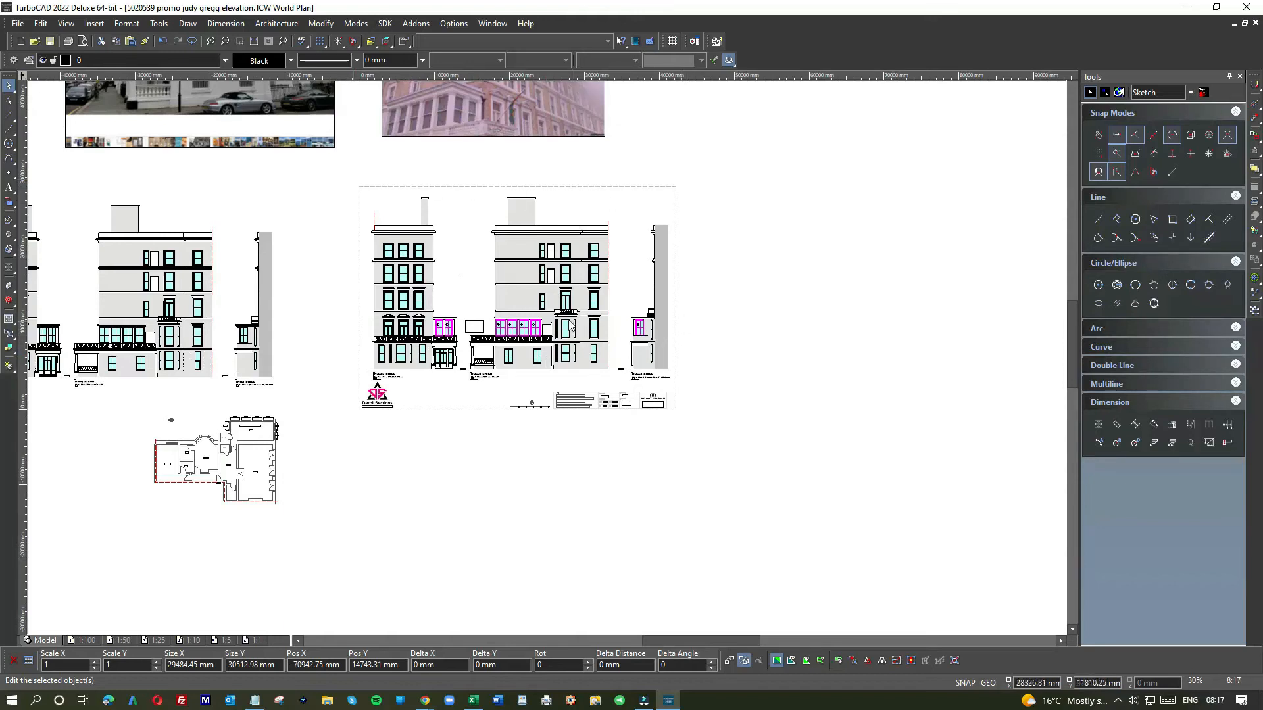
Step: Review the proposed elevations' facades as a whole, including the upper-floor windows, string courses and brickwork of the west side
{"action": "scroll", "coordinate": [551, 322], "scroll_direction": "up", "scroll_amount": 4}
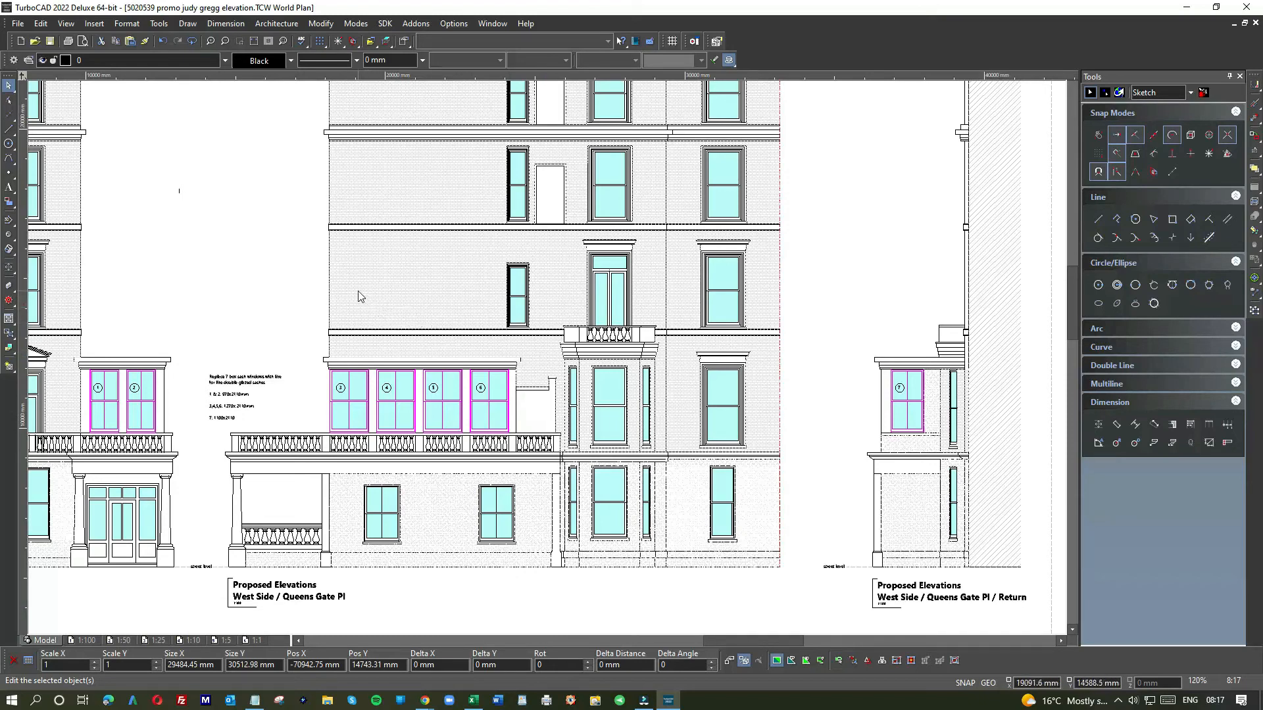
{"action": "scroll", "coordinate": [293, 287], "scroll_direction": "down", "scroll_amount": 1}
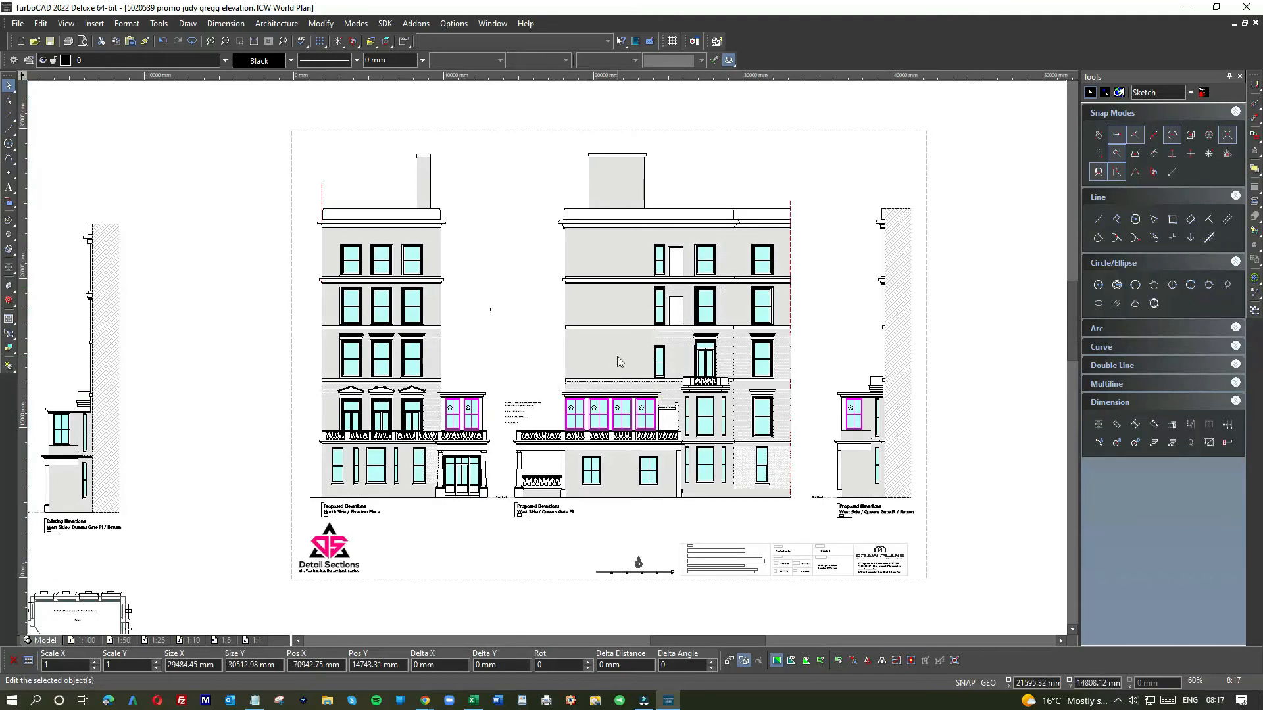
{"action": "scroll", "coordinate": [617, 356], "scroll_direction": "up", "scroll_amount": 1}
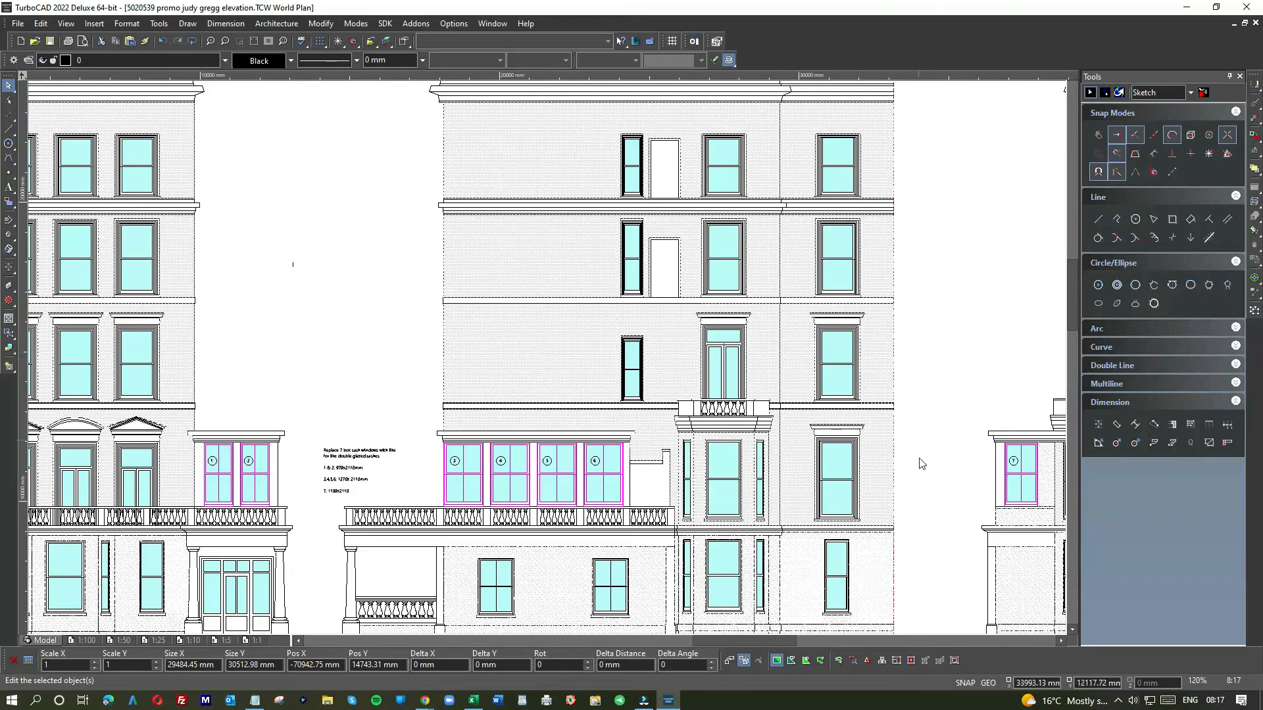
{"action": "scroll", "coordinate": [550, 361], "scroll_direction": "down", "scroll_amount": 1}
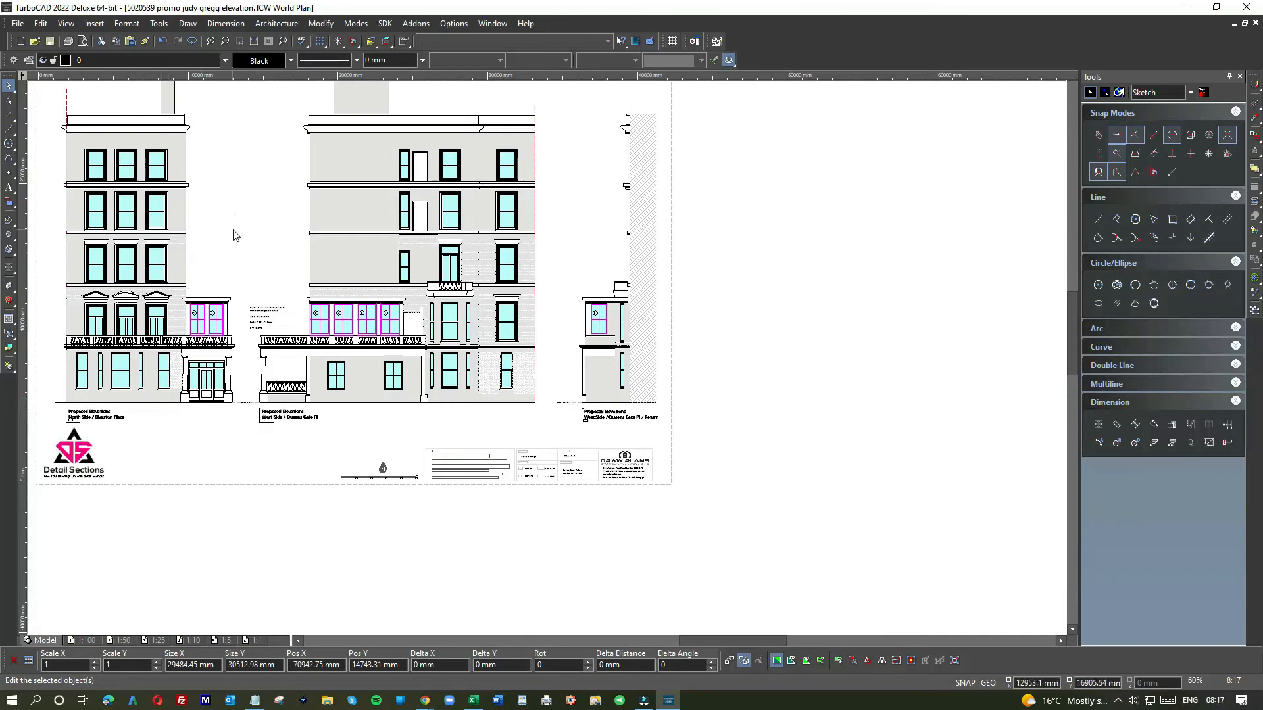
{"action": "scroll", "coordinate": [242, 235], "scroll_direction": "up", "scroll_amount": 1}
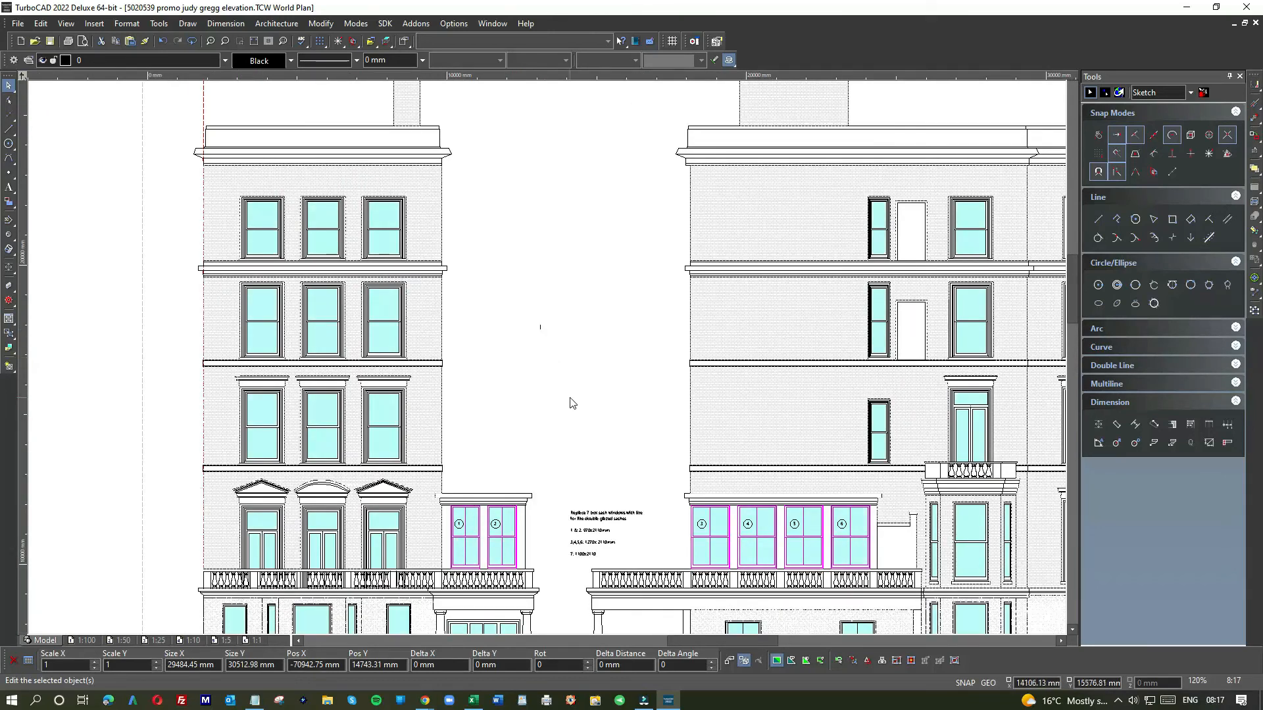
{"action": "scroll", "coordinate": [572, 403], "scroll_direction": "down", "scroll_amount": 1}
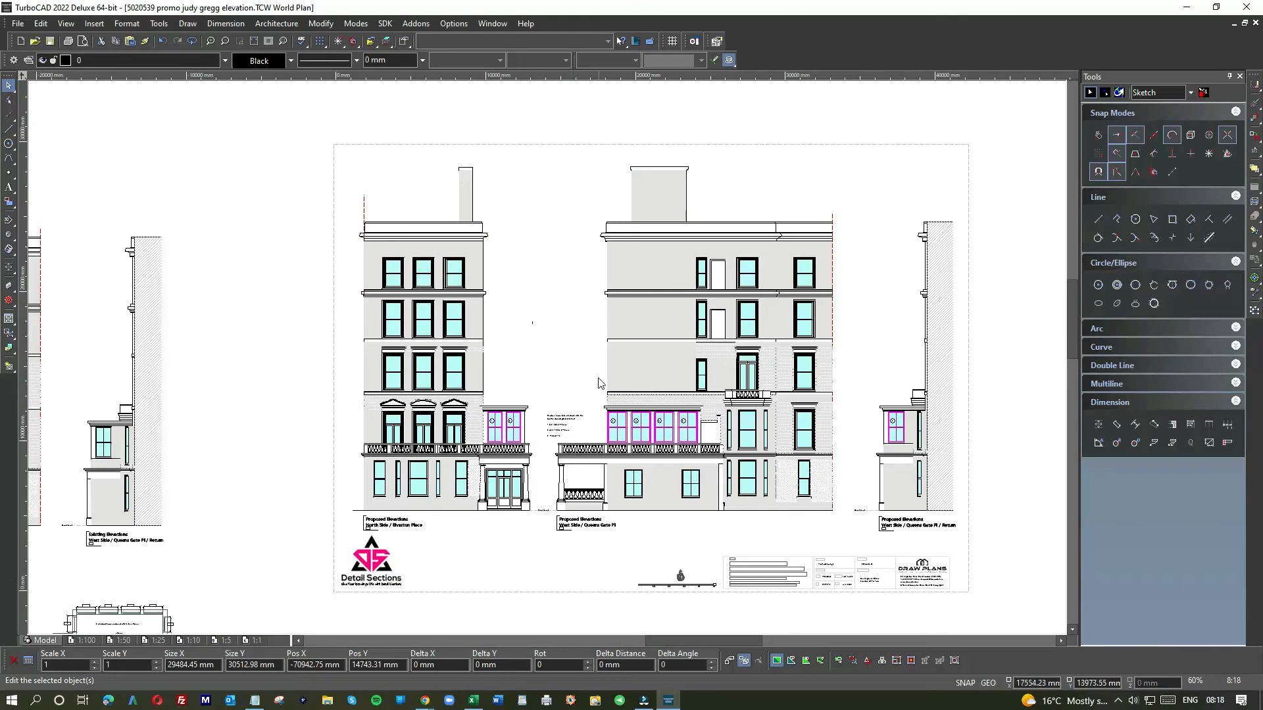
{"action": "scroll", "coordinate": [755, 281], "scroll_direction": "up", "scroll_amount": 8}
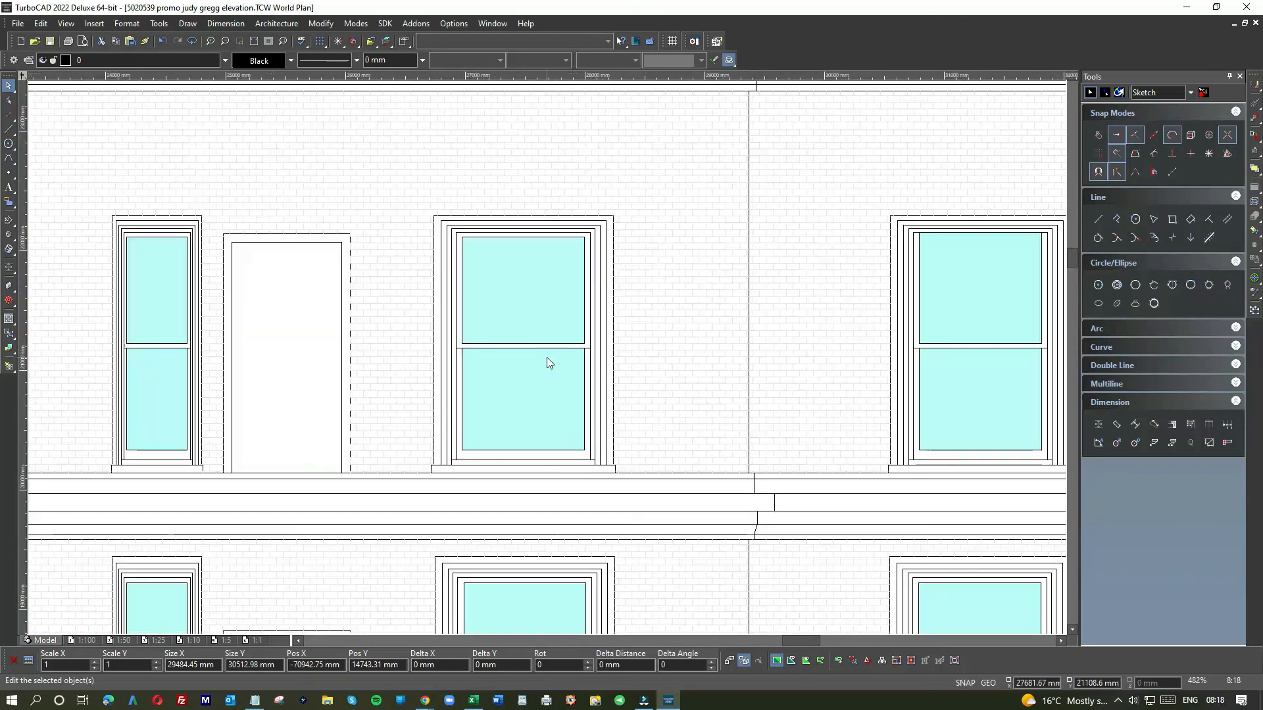
Step: Try to move the upper glass pane of the top-floor window beside the blank opening onto the brickwork and back into its frame corner
{"action": "left_click", "coordinate": [495, 296]}
{"action": "left_click_drag", "start_coordinate": [494, 304], "coordinate": [670, 286]}
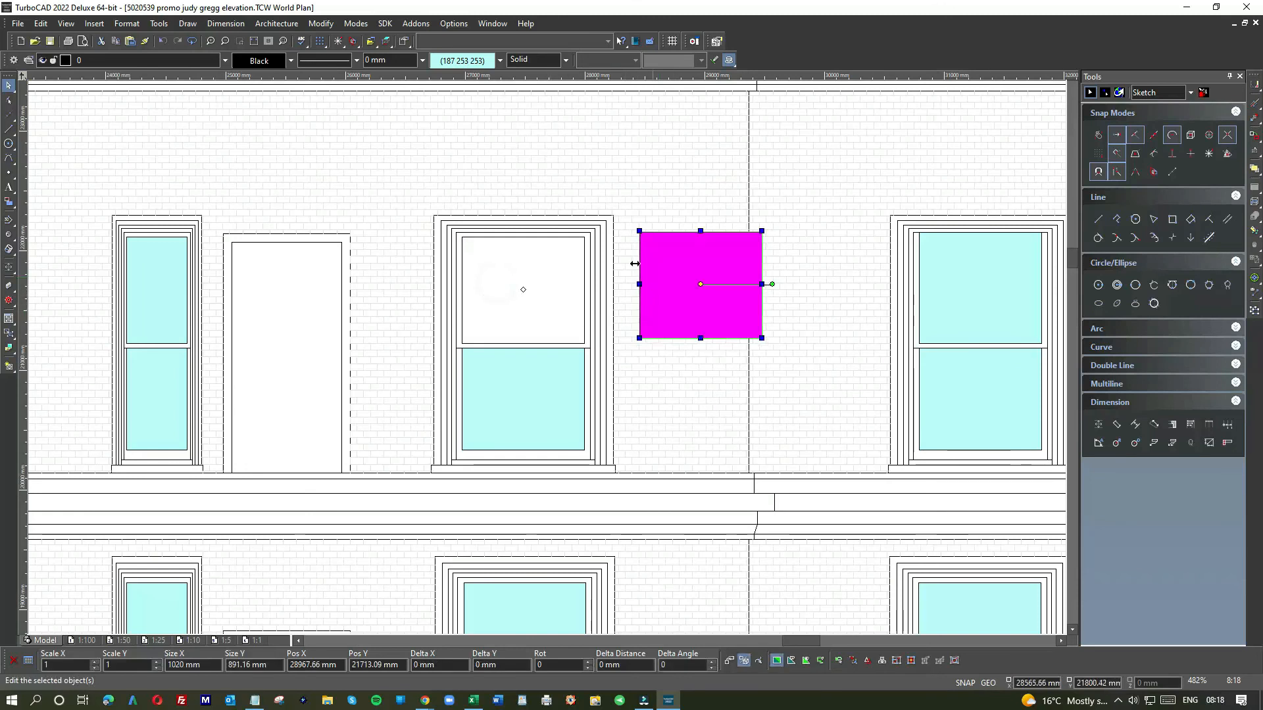
{"action": "left_click_drag", "start_coordinate": [676, 258], "coordinate": [466, 240]}
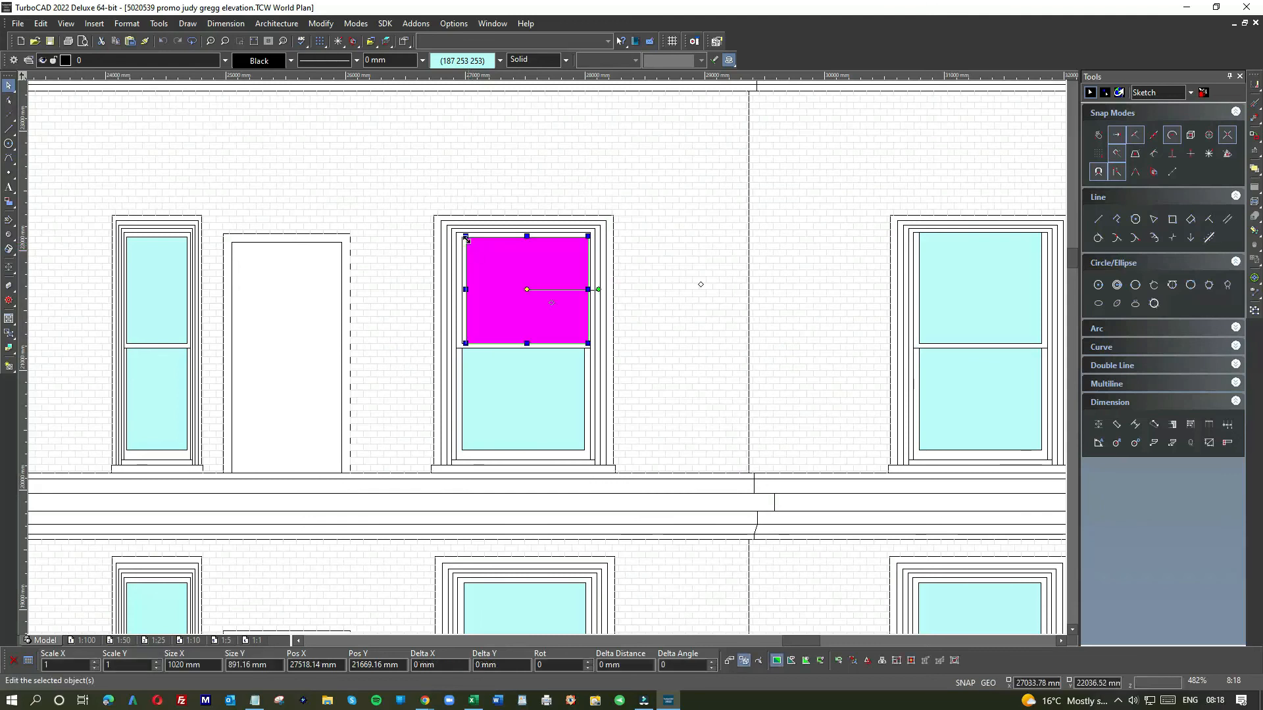
{"action": "scroll", "coordinate": [466, 239], "scroll_direction": "up", "scroll_amount": 5}
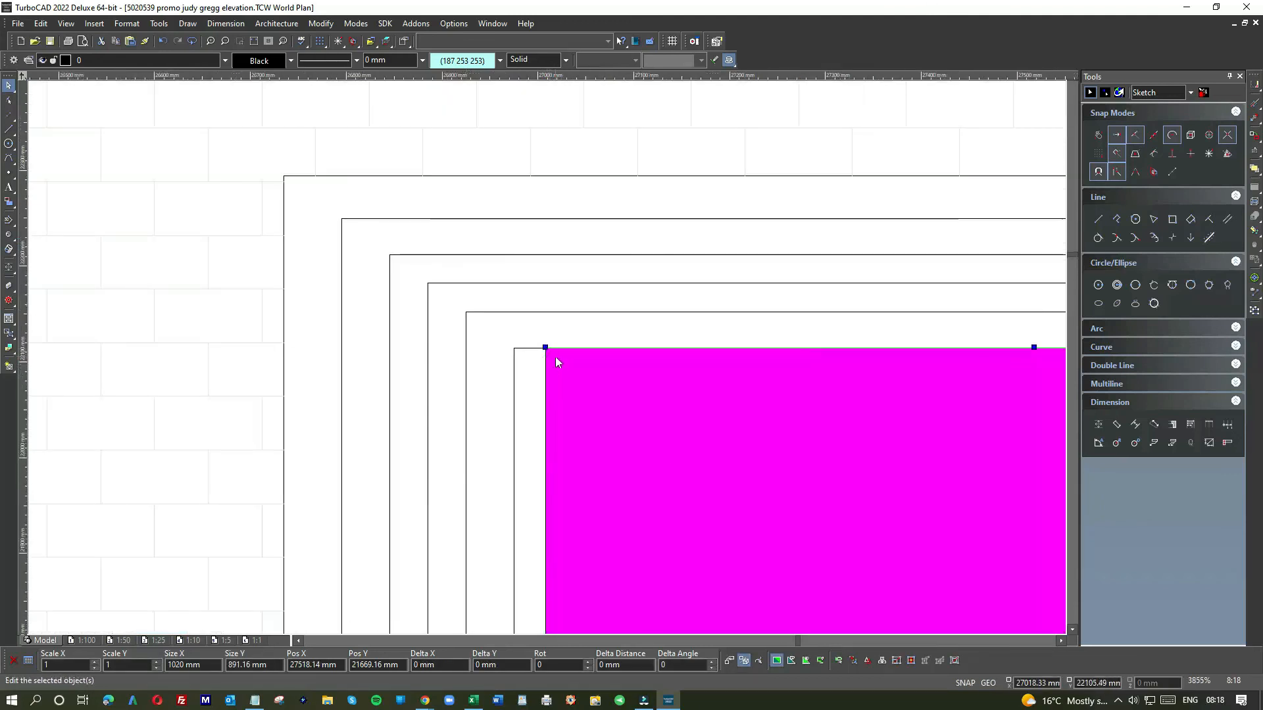
{"action": "left_click", "coordinate": [558, 377]}
{"action": "left_click_drag", "start_coordinate": [555, 361], "coordinate": [604, 407]}
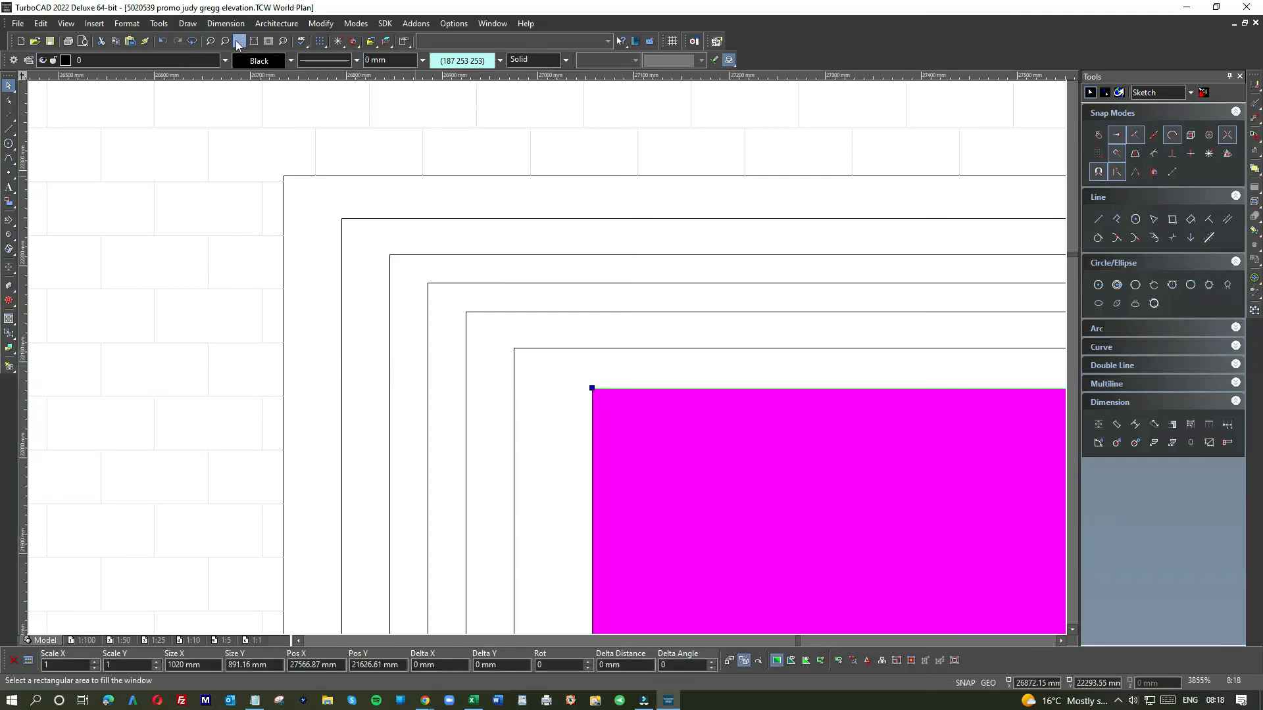
Step: Undo the moves of the top-floor window's upper glass pane
{"action": "left_click", "coordinate": [164, 44]}
{"action": "left_click", "coordinate": [165, 43]}
{"action": "left_click", "coordinate": [164, 43]}
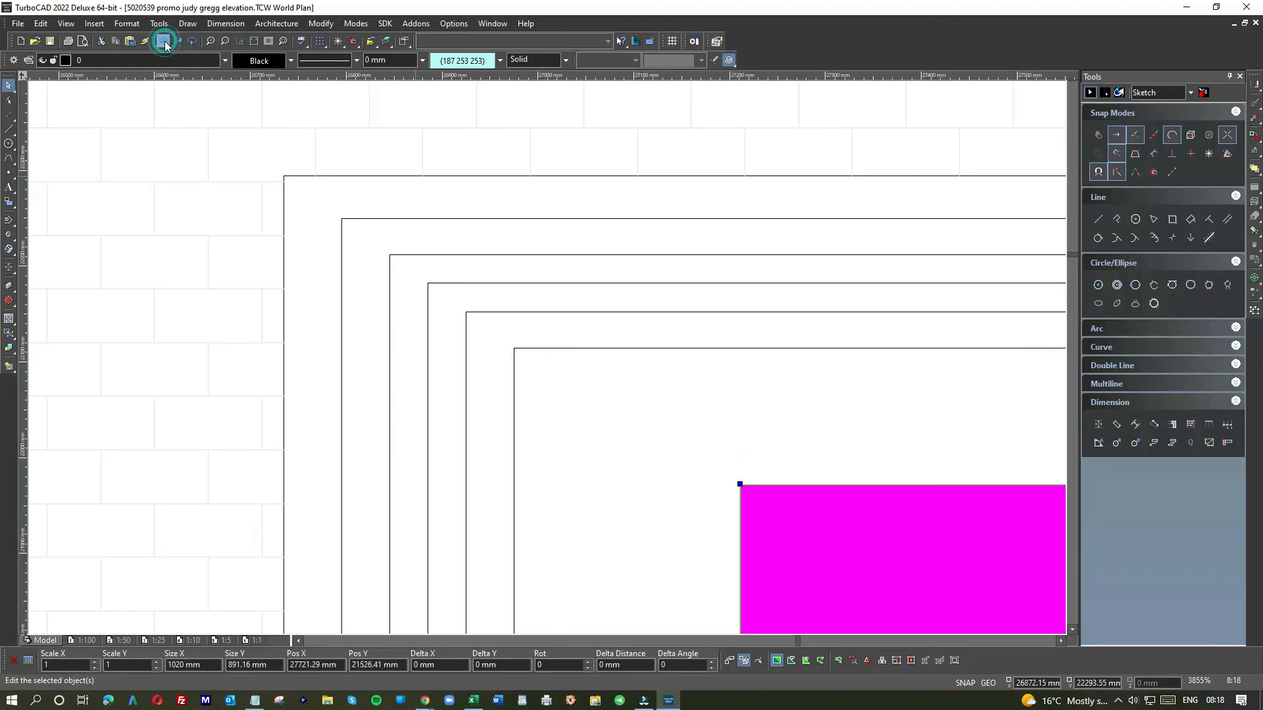
{"action": "left_click", "coordinate": [165, 43]}
{"action": "left_click", "coordinate": [165, 43]}
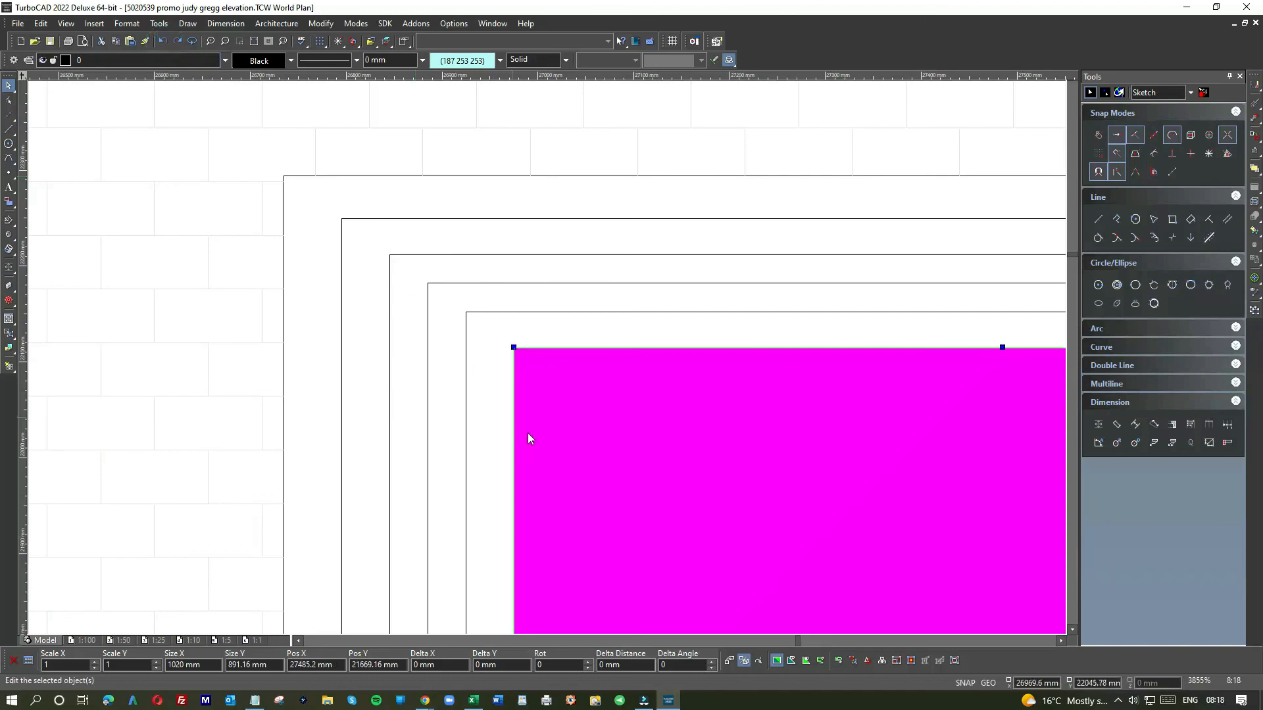
Step: Inspect the brick hatch between the two larger top-floor windows, clear the selection and view the proposed elevations as a whole
{"action": "scroll", "coordinate": [546, 358], "scroll_direction": "down", "scroll_amount": 5}
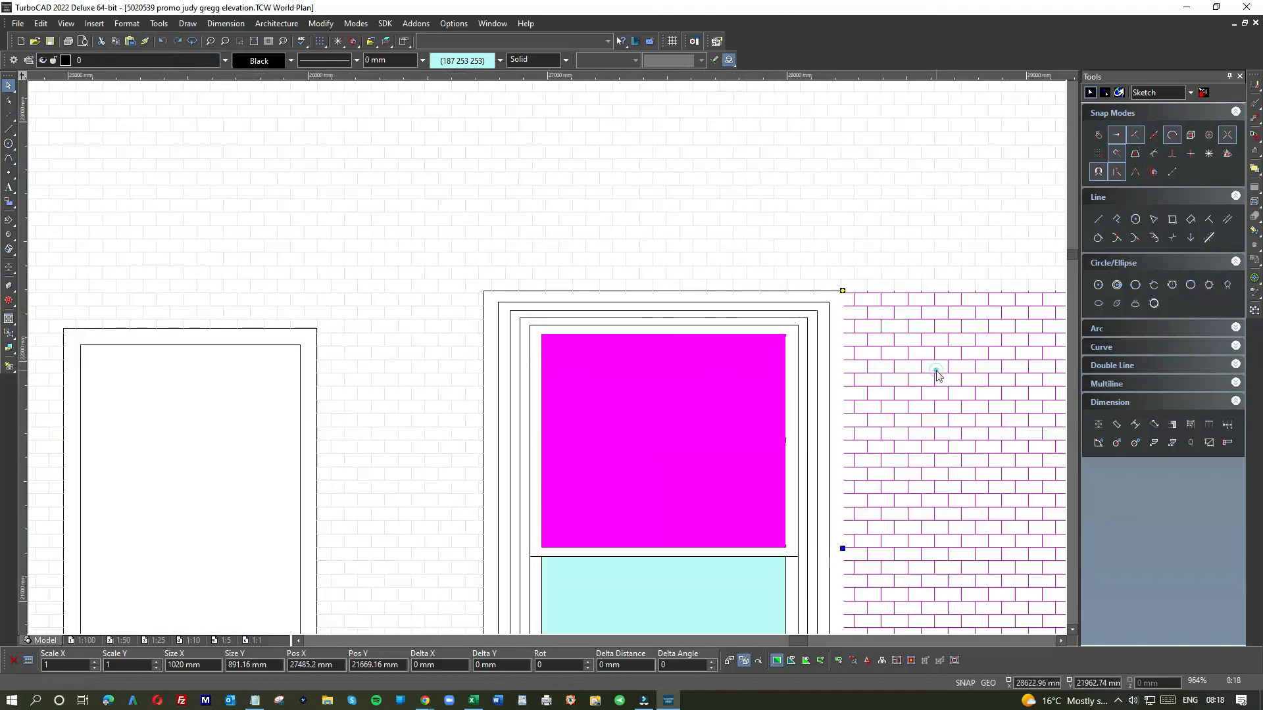
{"action": "left_click", "coordinate": [936, 373]}
{"action": "scroll", "coordinate": [568, 366], "scroll_direction": "down", "scroll_amount": 2}
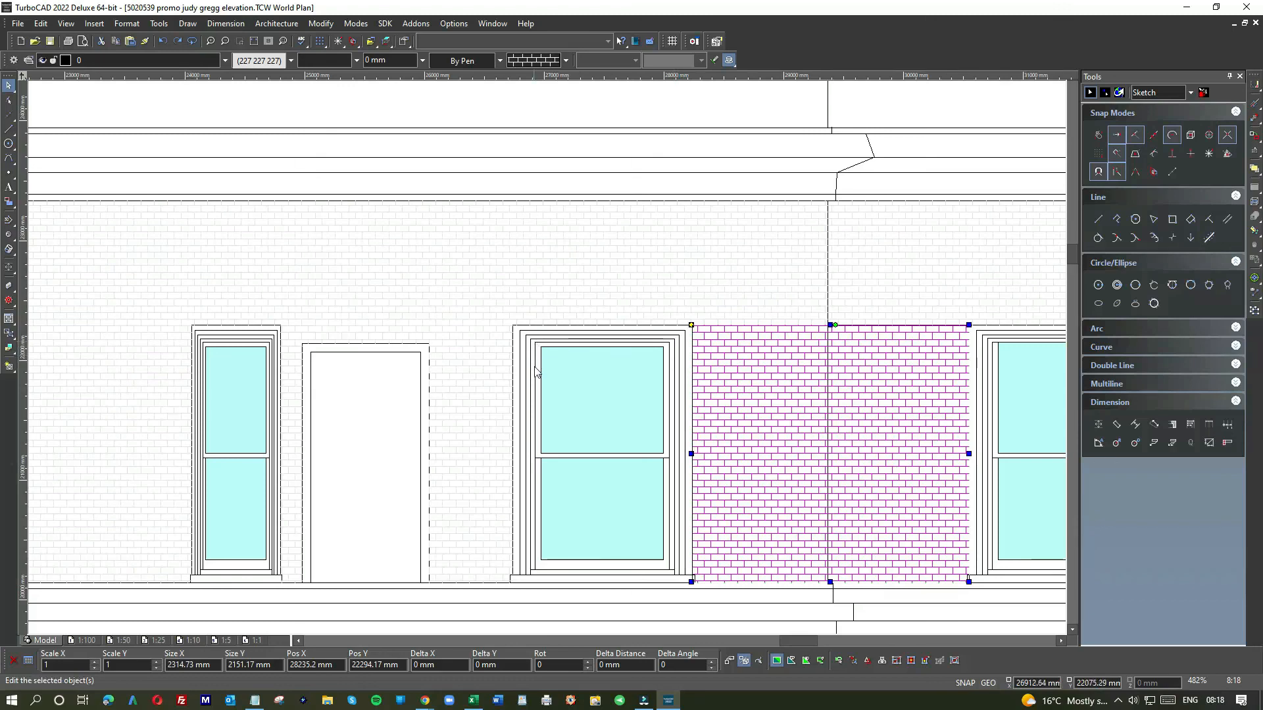
{"action": "scroll", "coordinate": [594, 399], "scroll_direction": "down", "scroll_amount": 2}
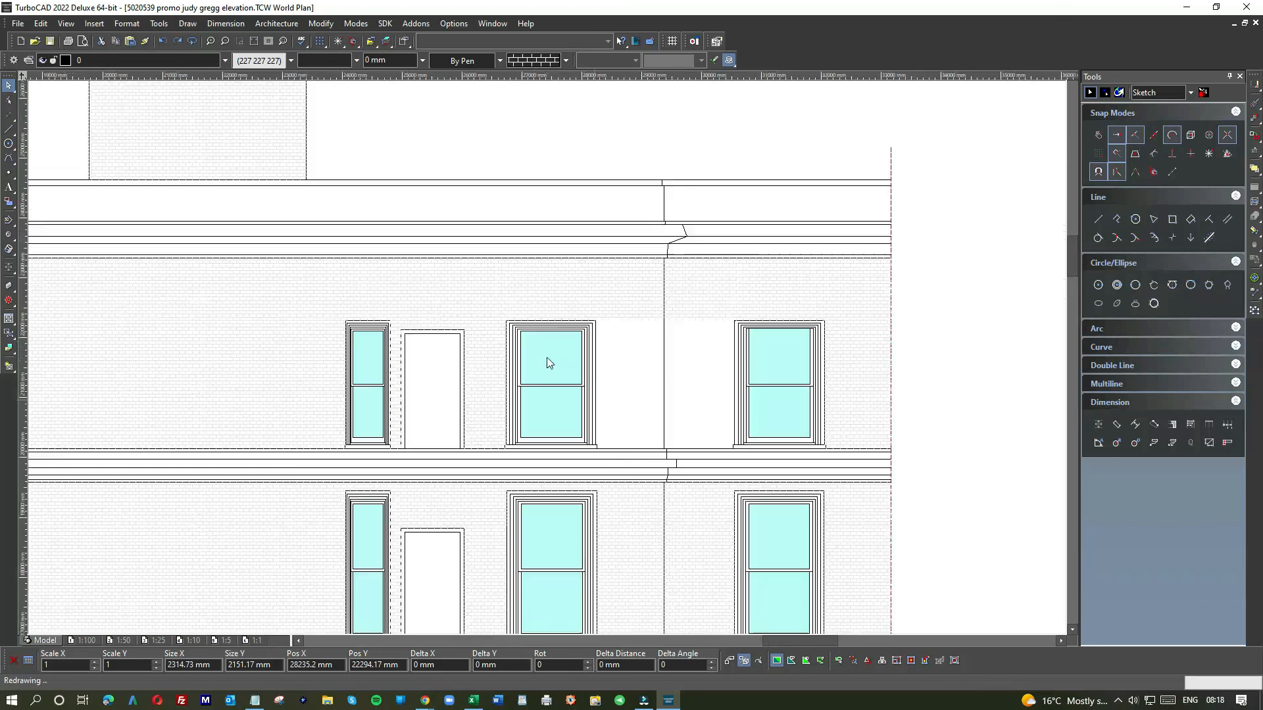
{"action": "left_click", "coordinate": [939, 340]}
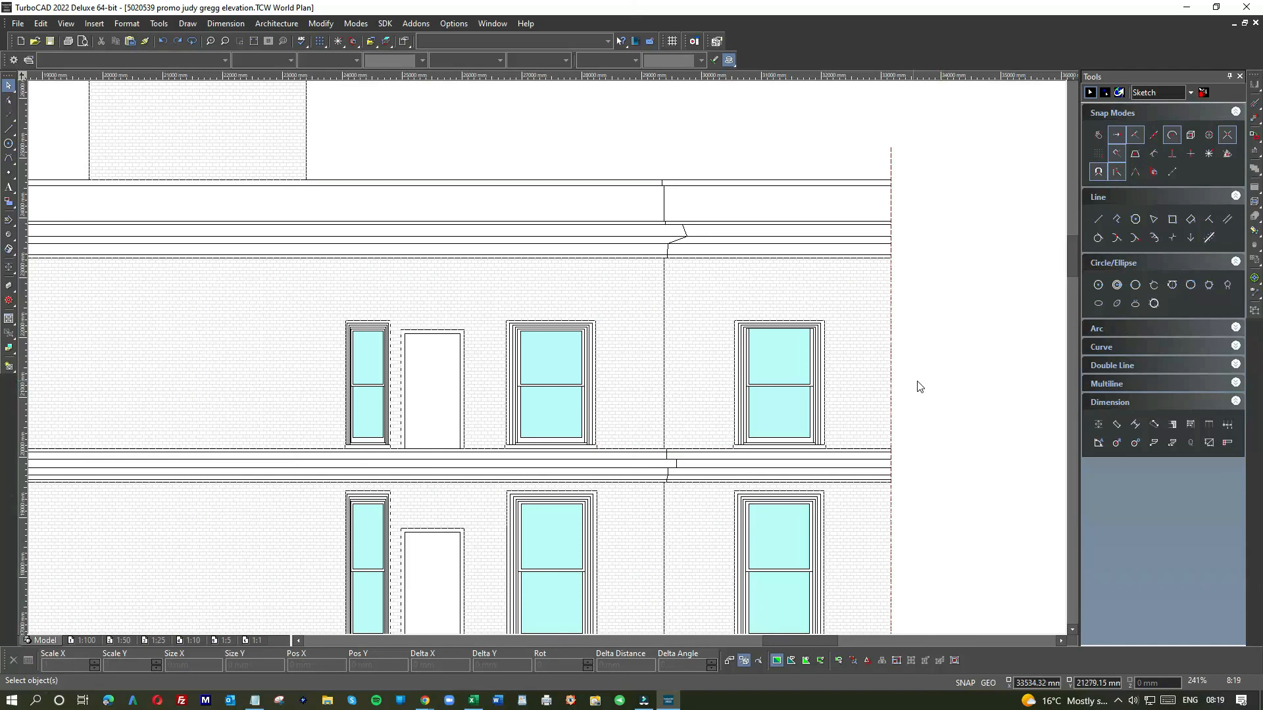
{"action": "scroll", "coordinate": [530, 374], "scroll_direction": "down", "scroll_amount": 4}
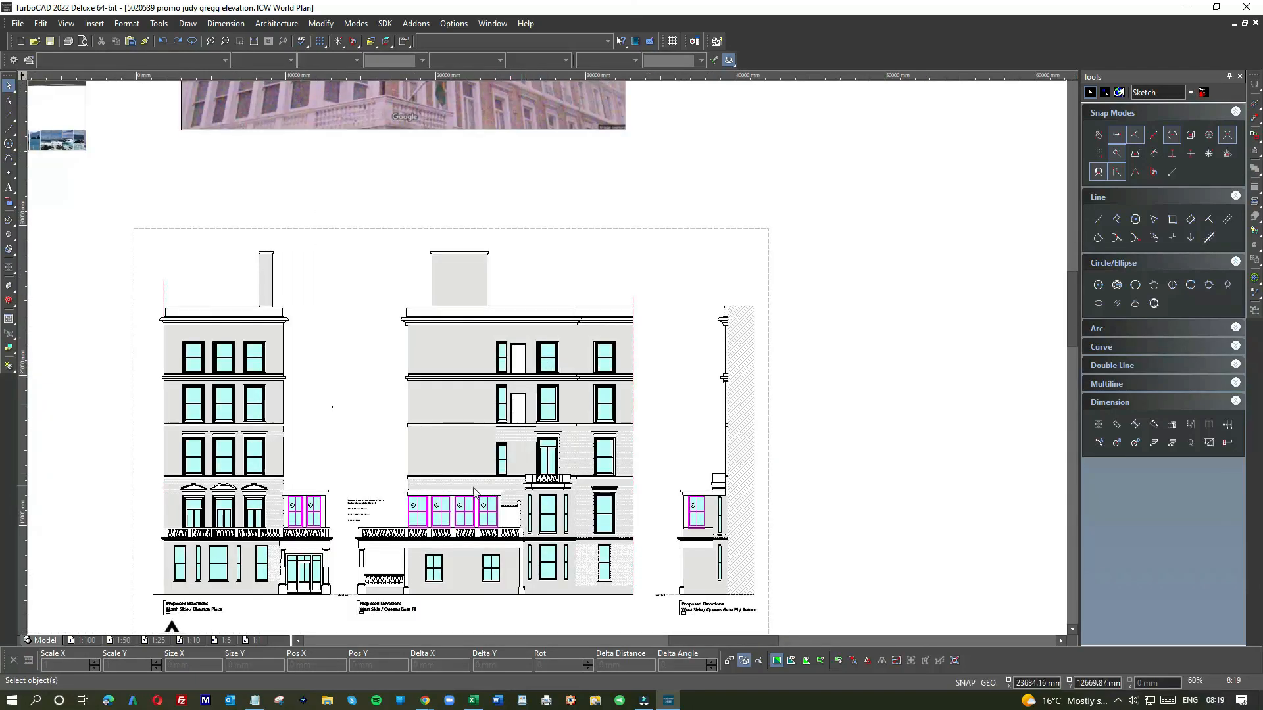